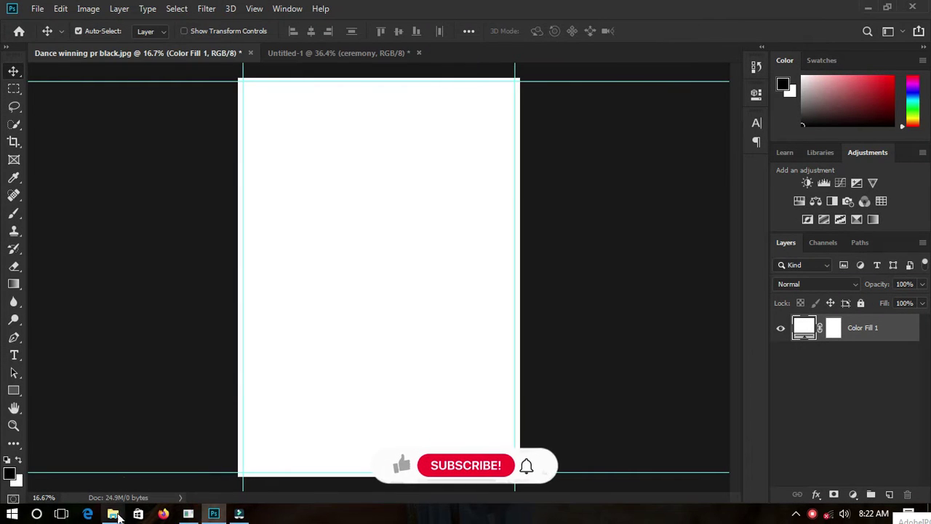
Step: Drag the church photo from File Explorer onto the page and enlarge it across the top two-thirds
click(113, 513)
drag(405, 172, 404, 172)
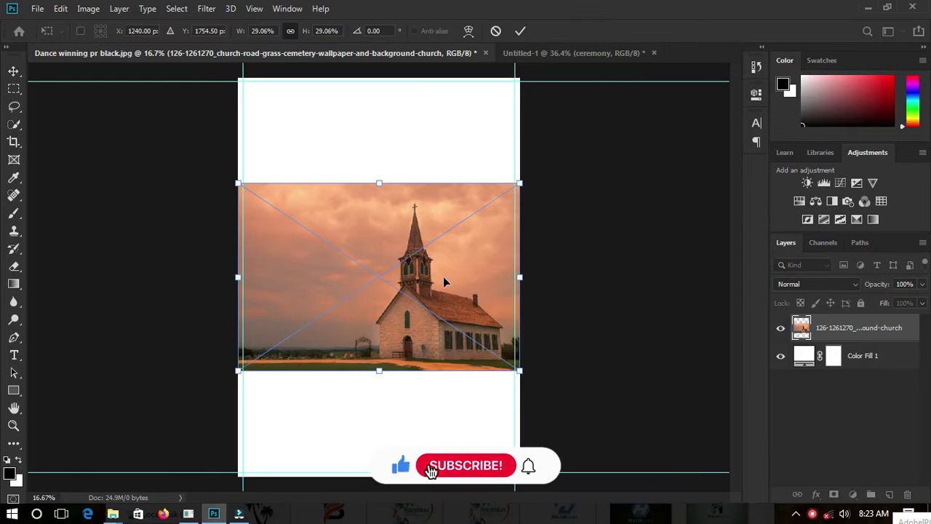
drag(443, 276, 447, 179)
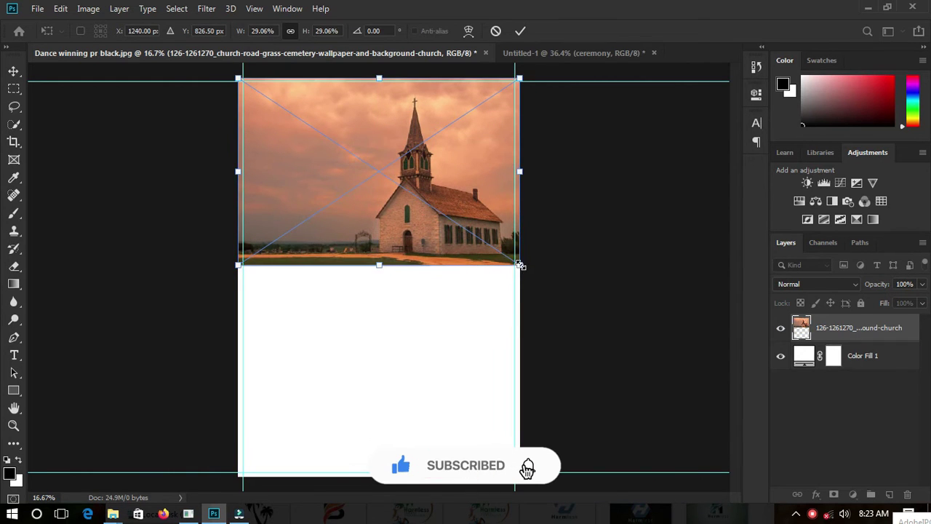
drag(519, 265, 605, 321)
drag(445, 256, 387, 256)
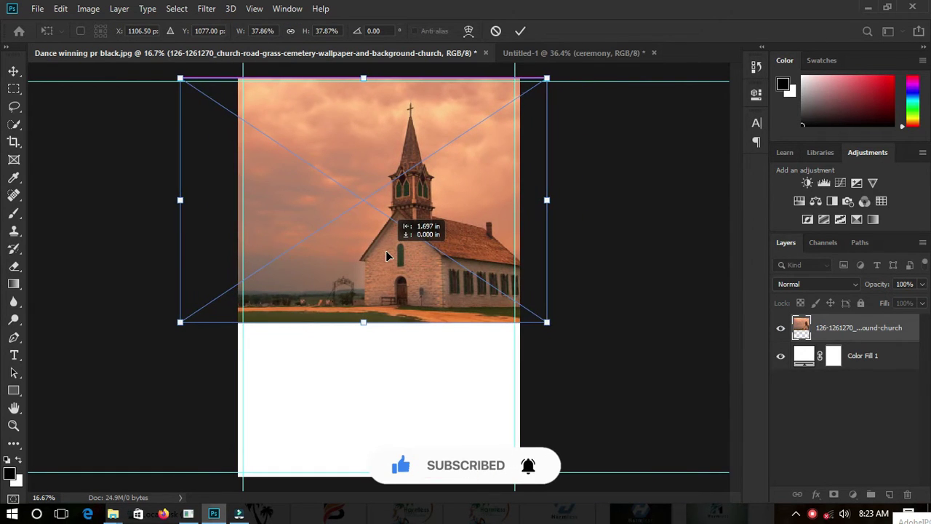
drag(547, 321, 604, 357)
drag(446, 313, 420, 312)
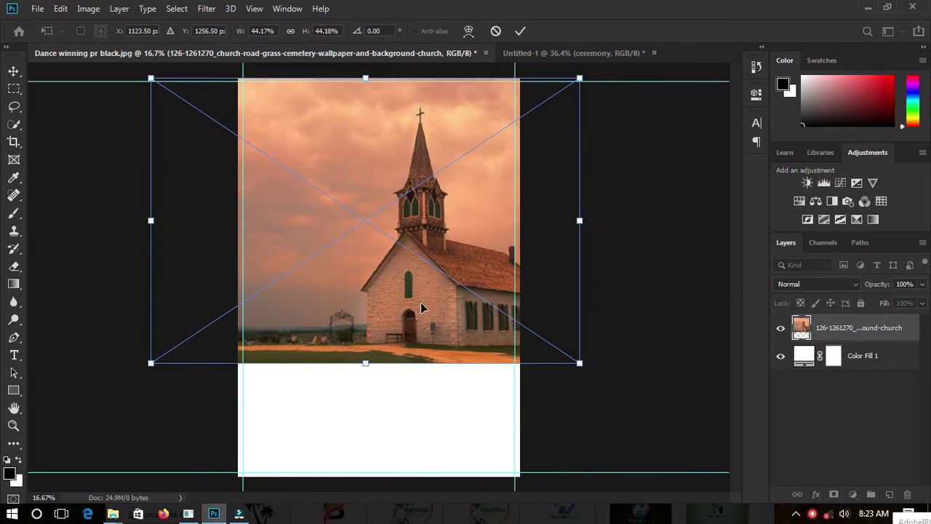
key(Return)
key(ctrl+0)
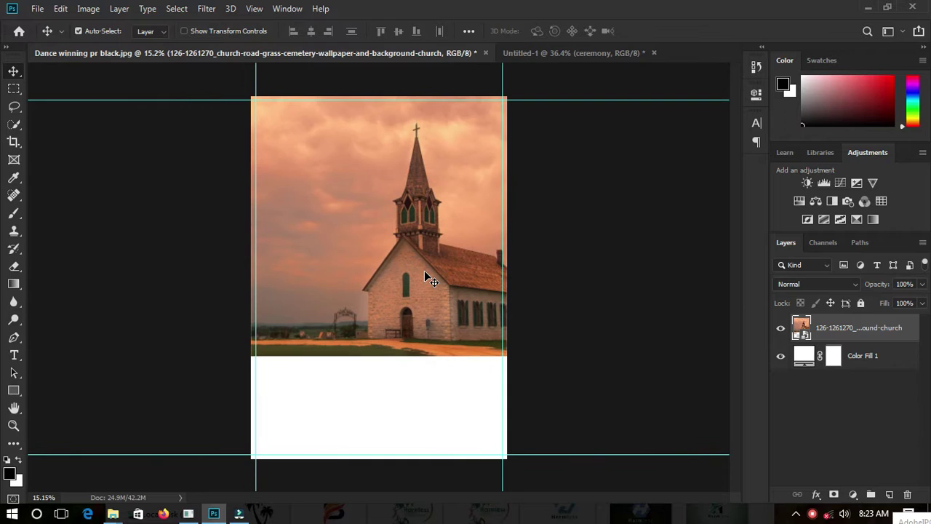
Step: Add a Gradient Fill layer starting from the Violet, Orange preset
click(852, 495)
click(841, 271)
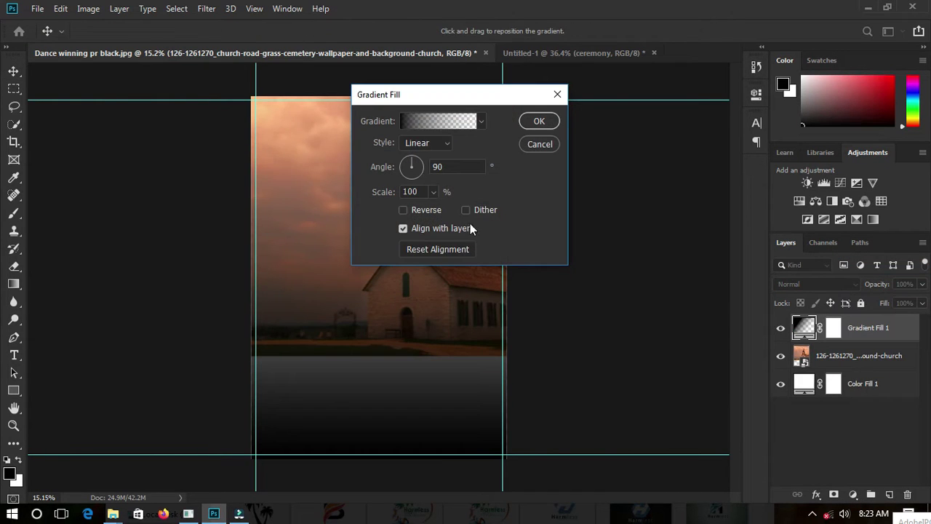
click(440, 121)
click(415, 81)
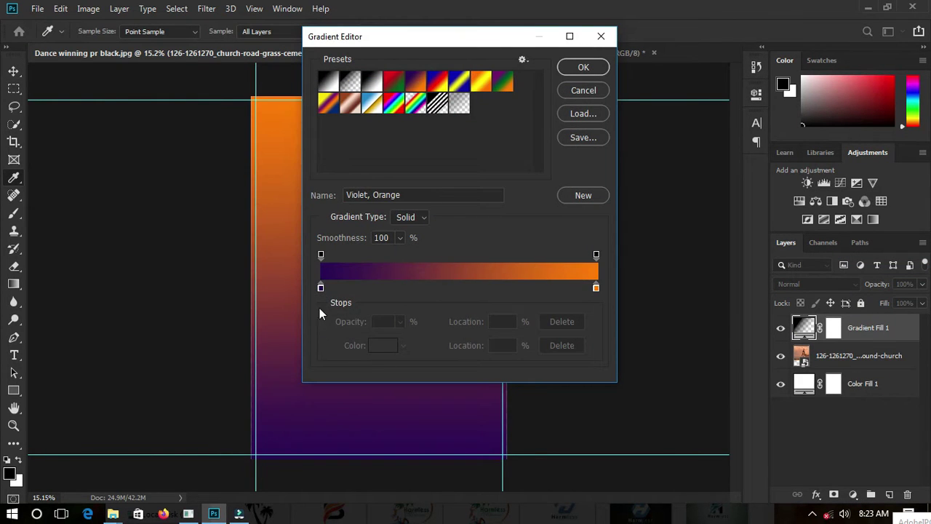
Step: Change the gradient's orange end to pink, shift the midpoint toward pink, and adjust smoothness
double_click(595, 287)
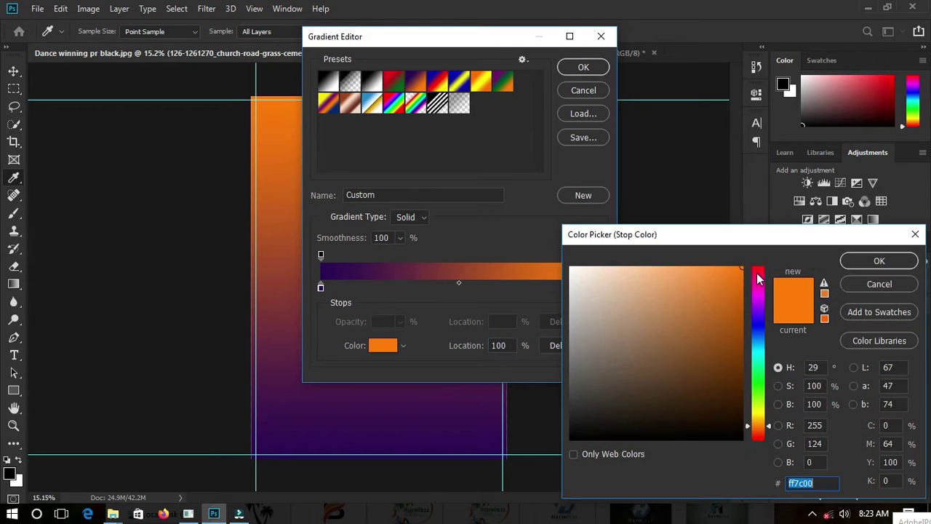
click(760, 279)
drag(760, 279, 760, 278)
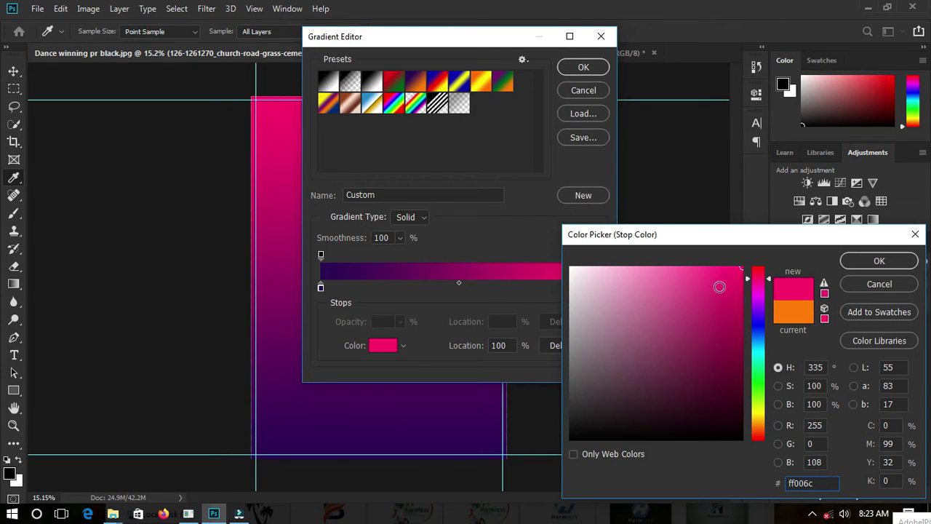
click(879, 261)
drag(459, 283, 506, 283)
drag(394, 254, 375, 256)
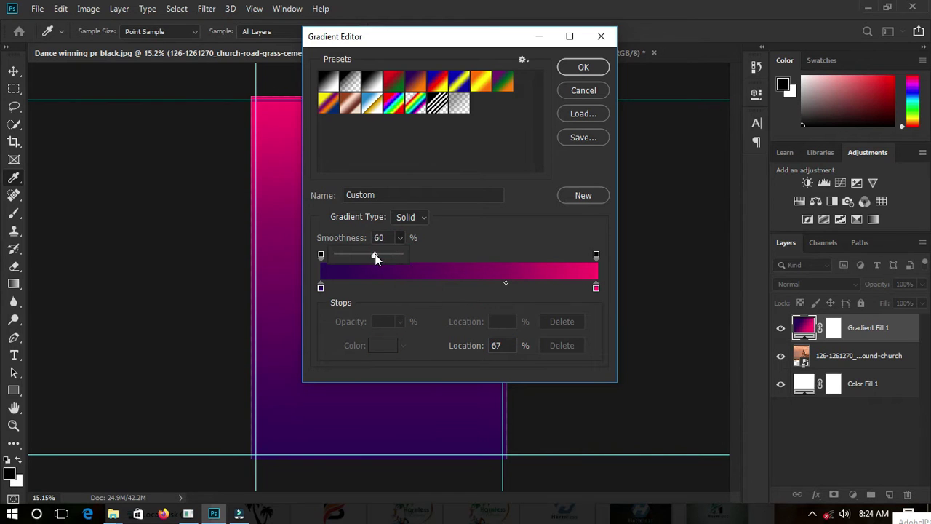
click(581, 68)
Step: Set the gradient scale to 188%, keep the deep pink end, and push the midpoint further toward pink
drag(441, 211, 436, 210)
click(481, 121)
click(482, 121)
double_click(595, 288)
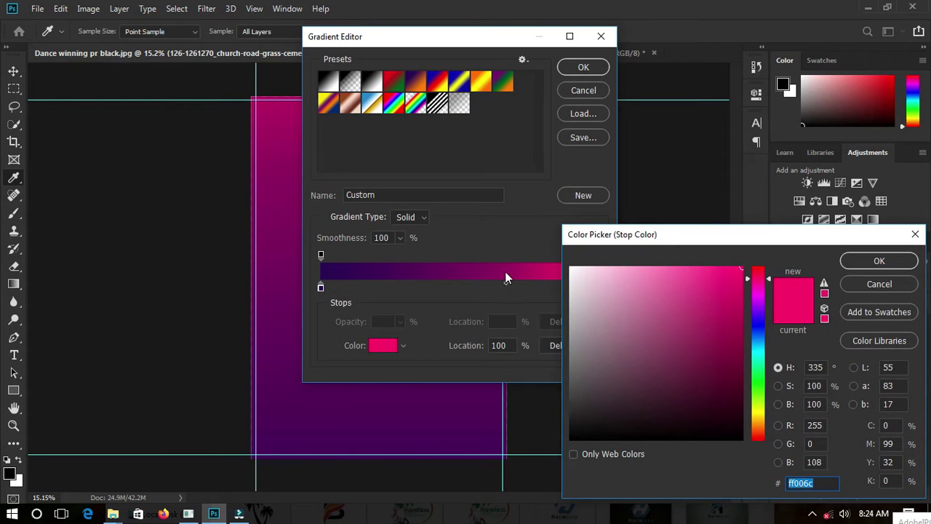
drag(644, 302, 730, 272)
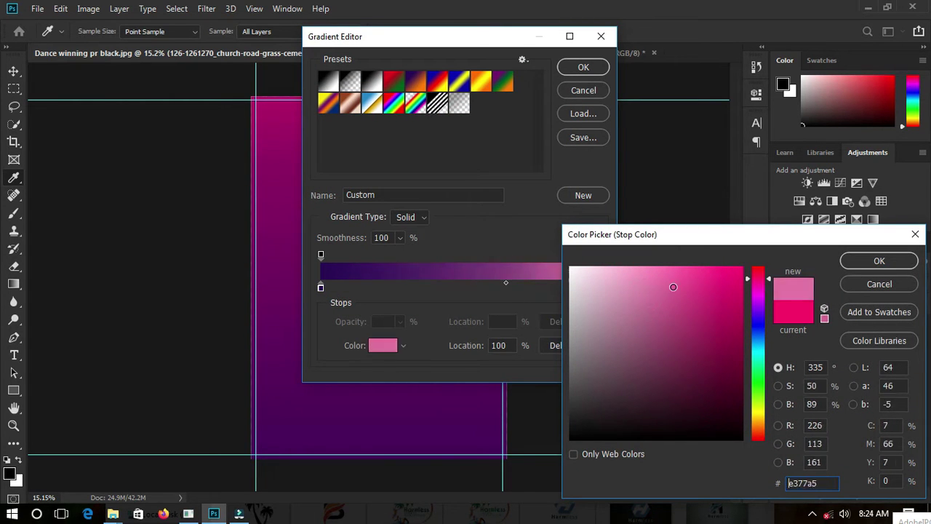
key(Return)
double_click(596, 288)
key(Return)
drag(507, 283, 539, 283)
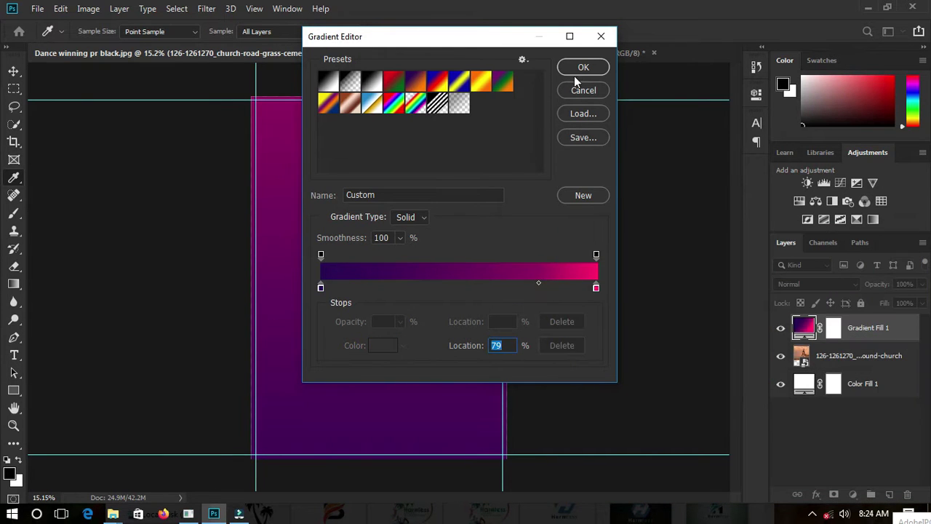
click(575, 73)
key(Return)
Step: Reposition the gradient on the page and confirm the gradient fill settings
key(v)
scroll(414, 267, down, 2)
mouse_move(392, 298)
mouse_down()
mouse_move(392, 275)
mouse_move(401, 287)
mouse_up()
double_click(375, 295)
drag(453, 93, 619, 100)
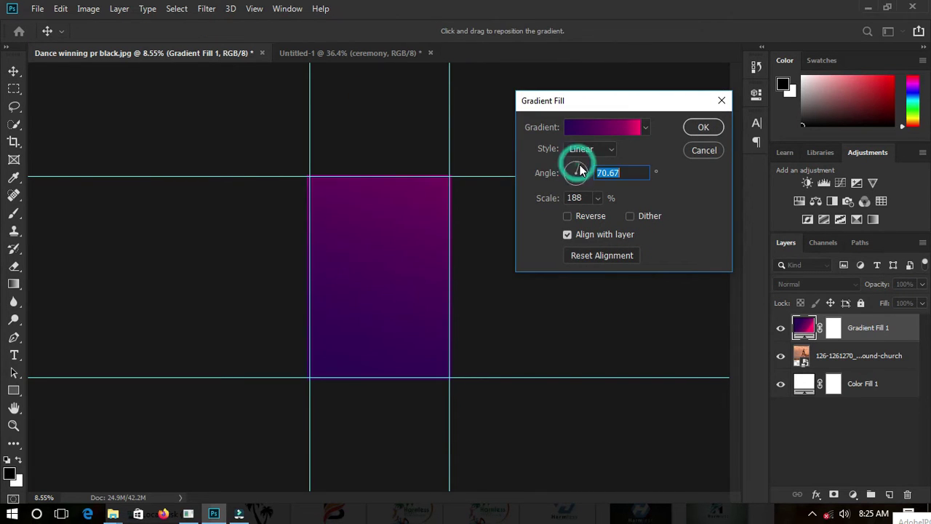
key(Return)
Step: Create a clipping mask so the gradient layer is clipped to the church photo
right_click(863, 327)
click(727, 264)
scroll(407, 305, up, 2)
scroll(407, 320, up, 1)
scroll(403, 349, down, 2)
scroll(400, 366, down, 1)
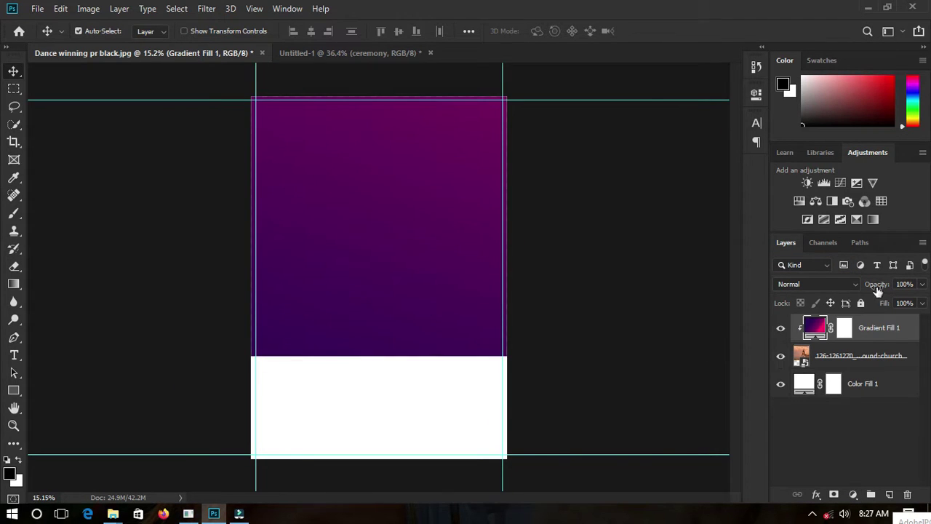
Step: Preview blend modes, keep Normal, and lower the Gradient Fill layer's fill to 87%
click(851, 284)
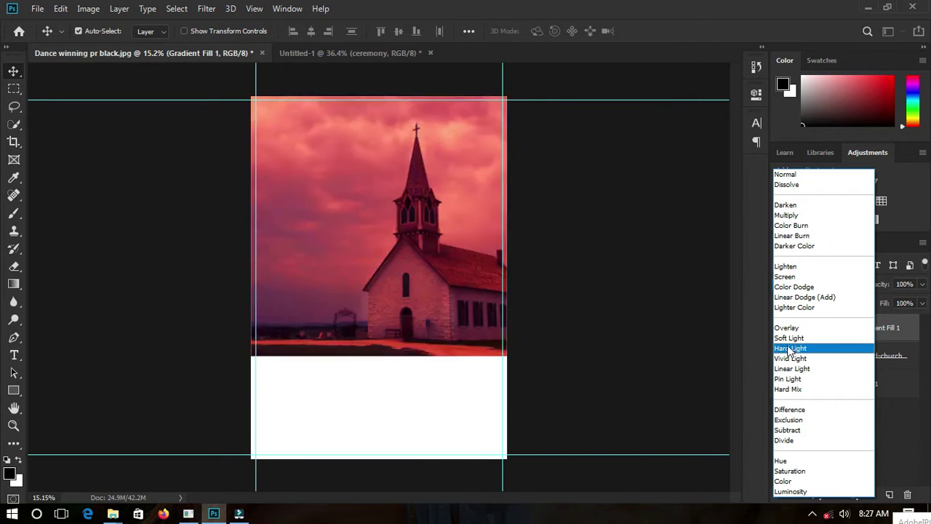
click(907, 322)
drag(906, 321, 914, 318)
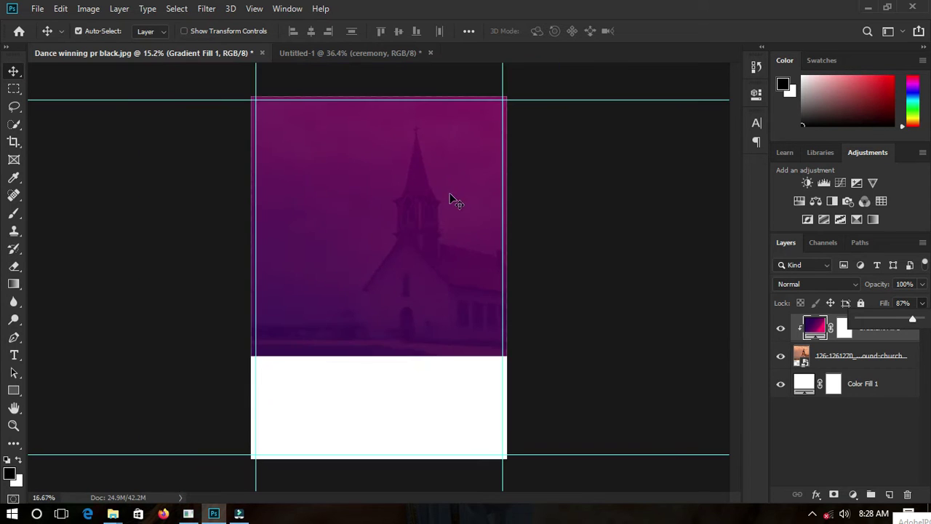
Step: Start a text layer at the top left in Arial, 16 pt, with tighter tracking
click(14, 355)
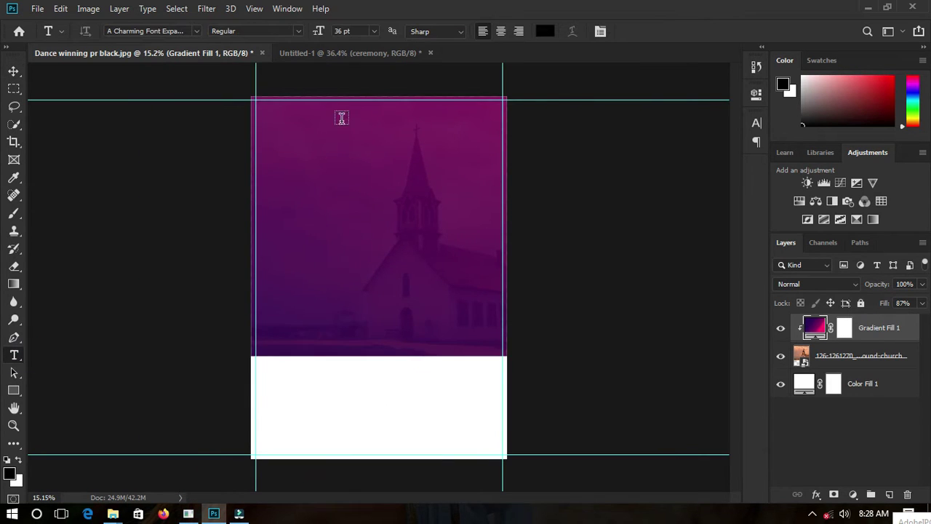
scroll(341, 118, up, 2)
click(281, 141)
scroll(311, 155, up, 2)
click(197, 29)
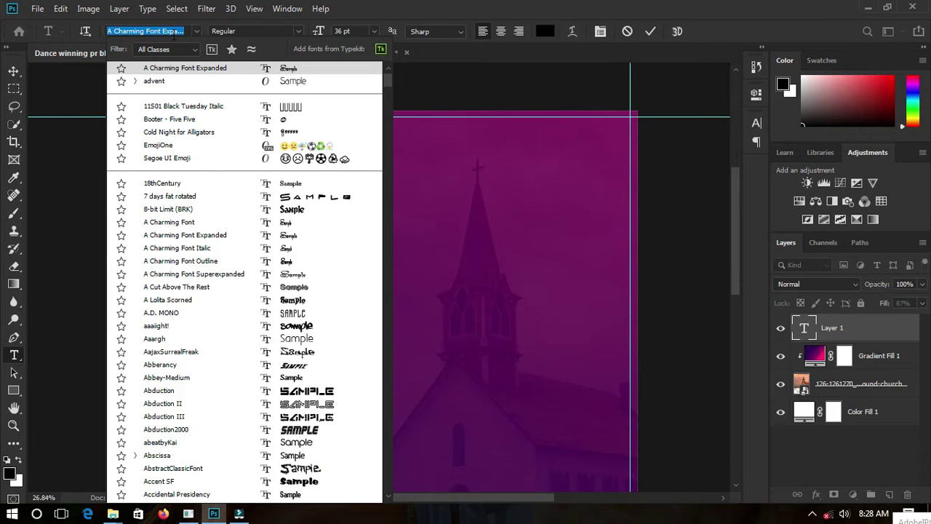
text(arial)
click(339, 89)
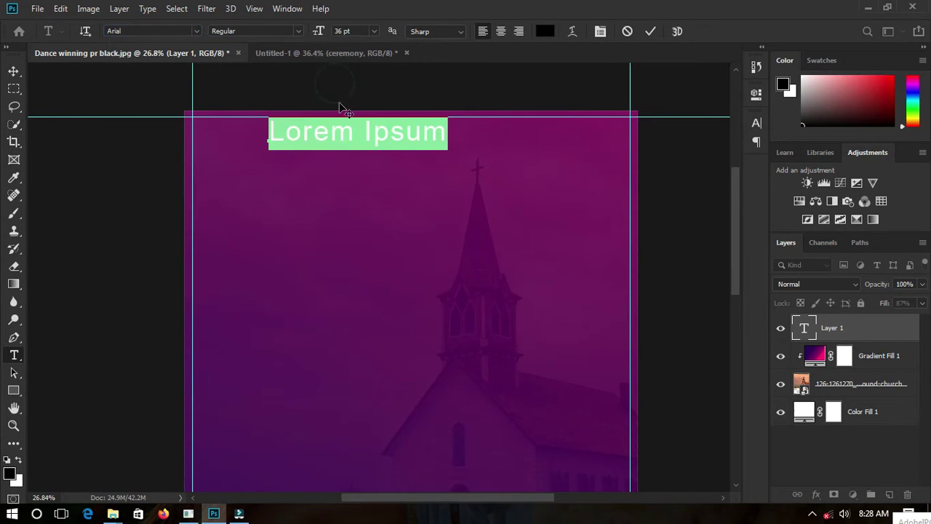
click(755, 124)
click(732, 172)
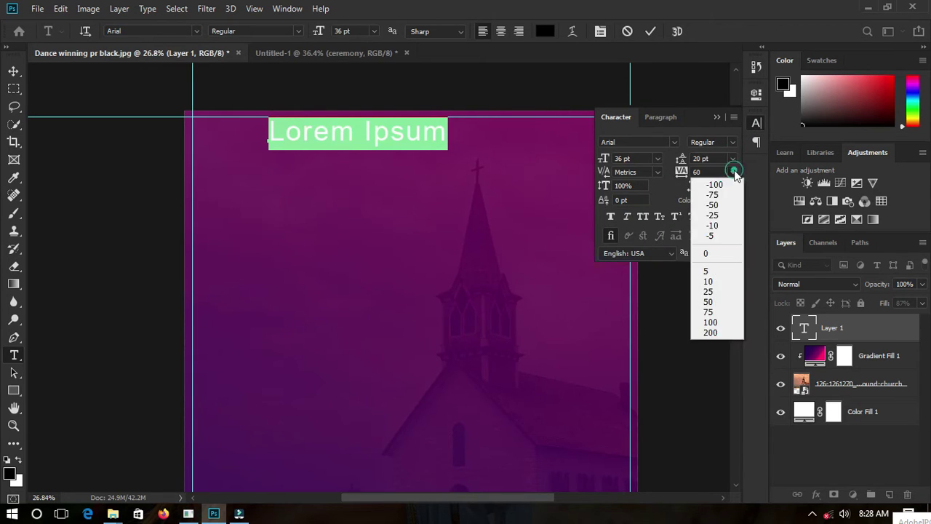
click(721, 254)
click(658, 158)
click(643, 251)
Step: Type the heading 'GHANA NATIONAL ASSOCIATION OF ADVENTIST STUDENTS (GNAAS)'
click(657, 172)
click(630, 181)
click(659, 158)
click(644, 259)
click(716, 116)
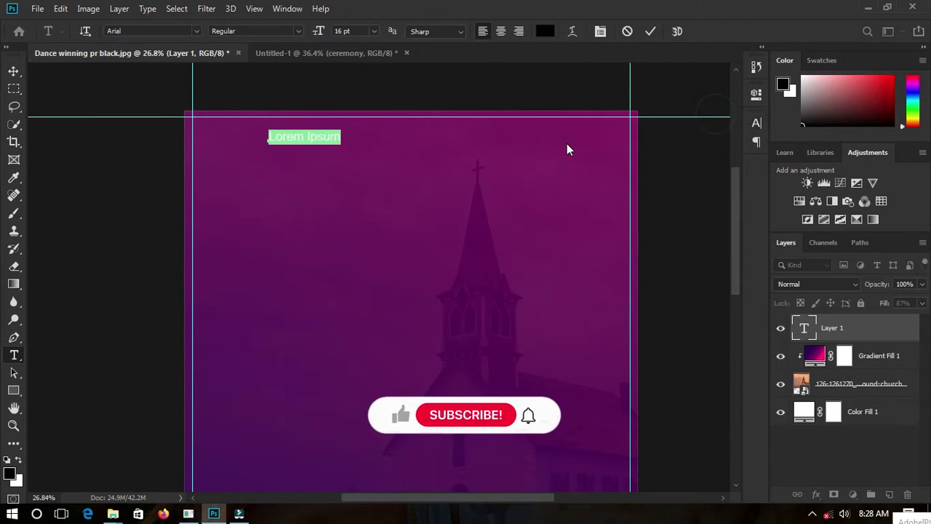
text(GHANA NAT)
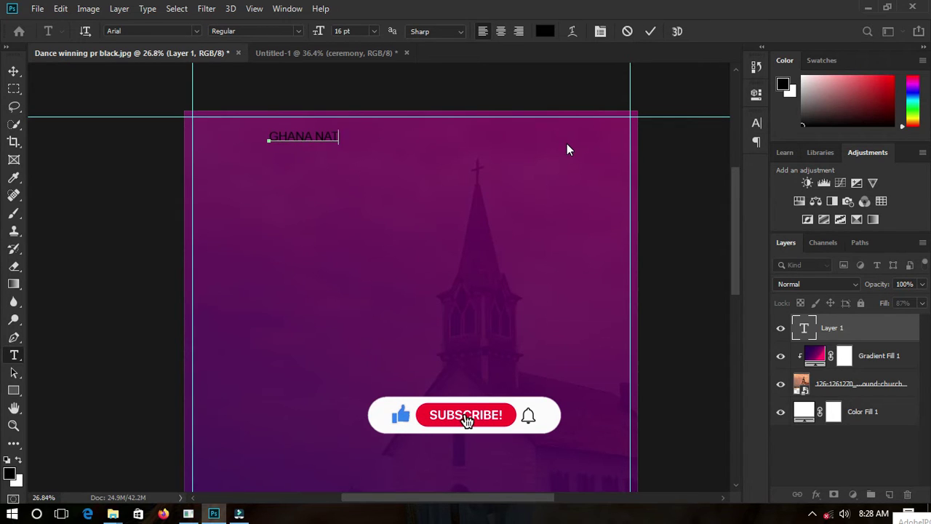
text(IONAL)
text( ASSOCIATION OF ADVENTI)
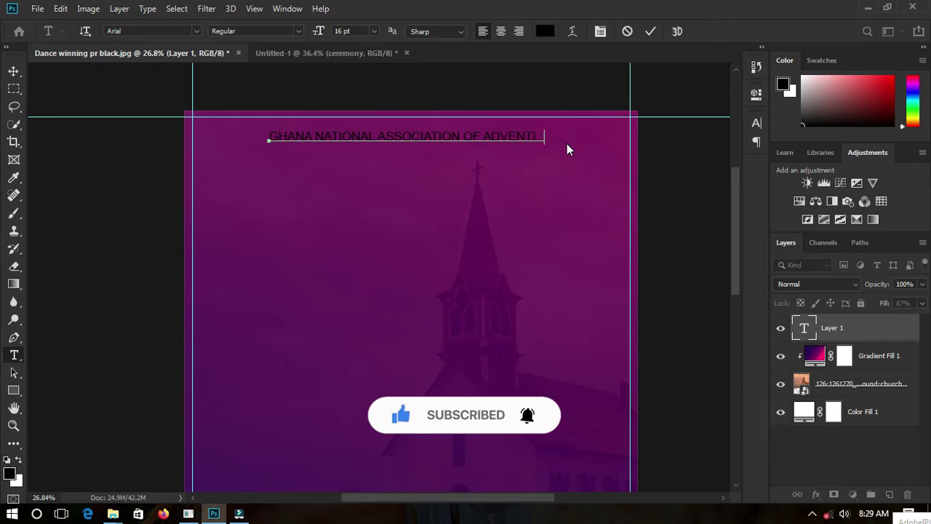
text(ST STUDEN)
text(TS)
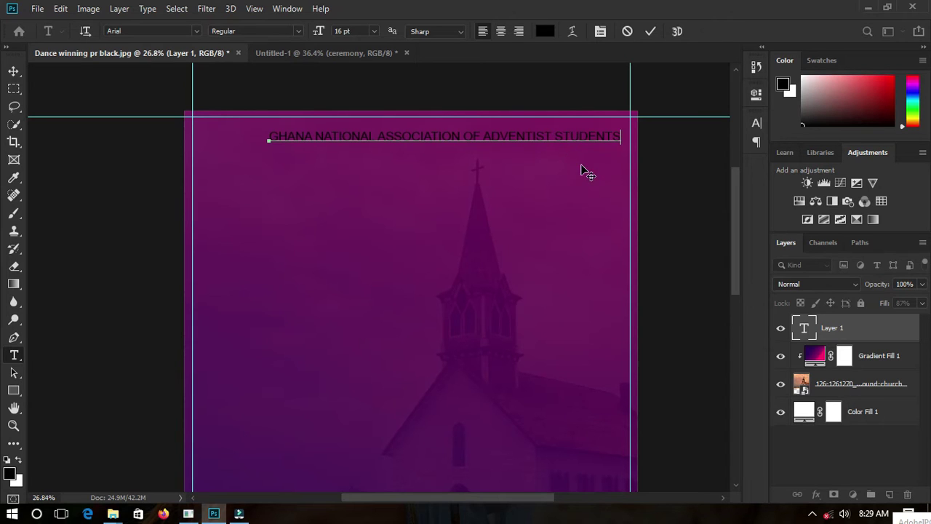
text(GNAAS)
key(BackSpace)
key(BackSpace)
key(BackSpace)
Step: Make the heading white, change its alignment, and line it up with the left guide
drag(511, 164, 453, 174)
double_click(804, 327)
click(545, 31)
click(607, 287)
click(877, 260)
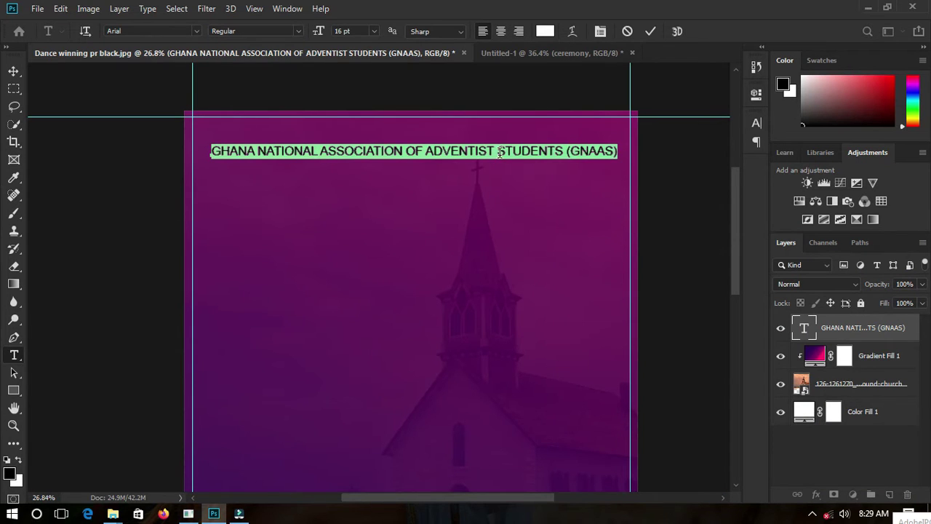
key(ctrl+shift+r)
drag(561, 194, 240, 146)
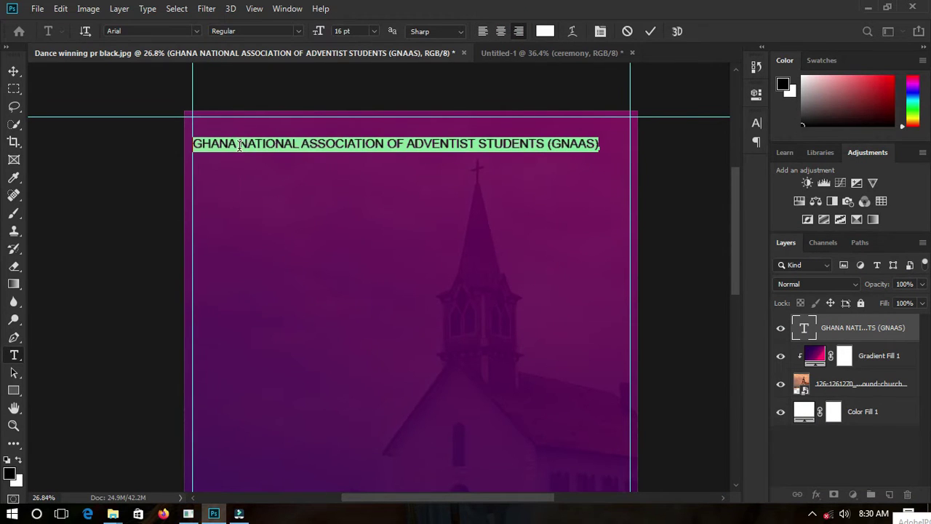
Step: Break the heading into two lines before ADVENTIST and centre the lines
click(411, 146)
key(Return)
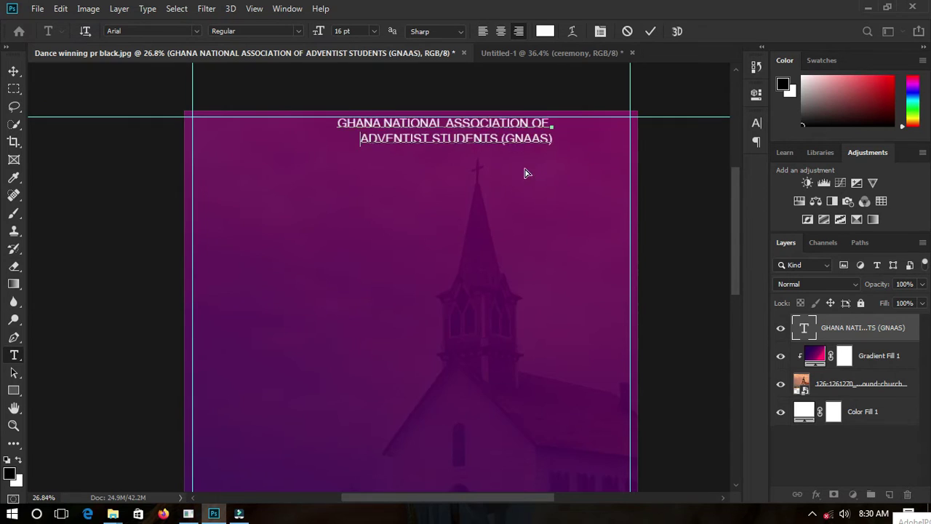
scroll(592, 279, down, 1)
scroll(386, 123, up, 2)
scroll(386, 123, up, 1)
scroll(736, 208, down, 1)
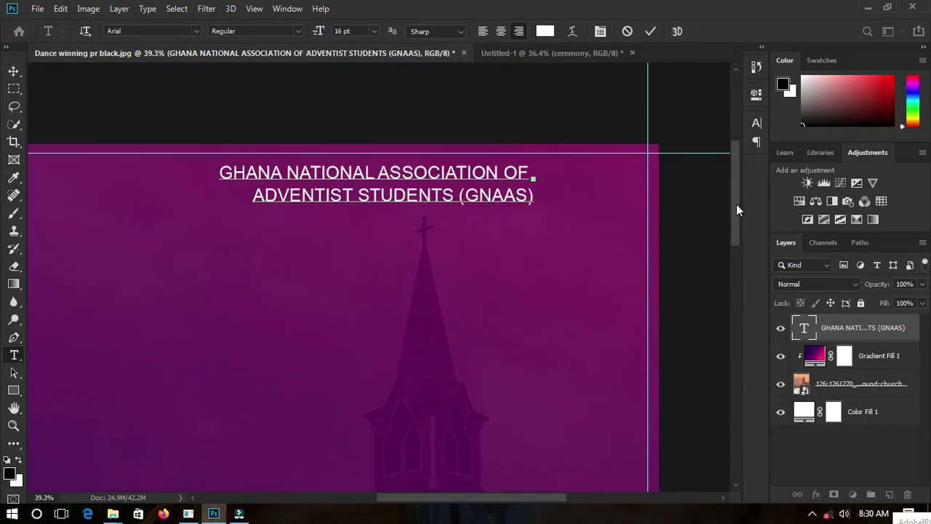
scroll(736, 210, down, 1)
drag(416, 222, 405, 239)
key(ctrl+shift+c)
click(817, 329)
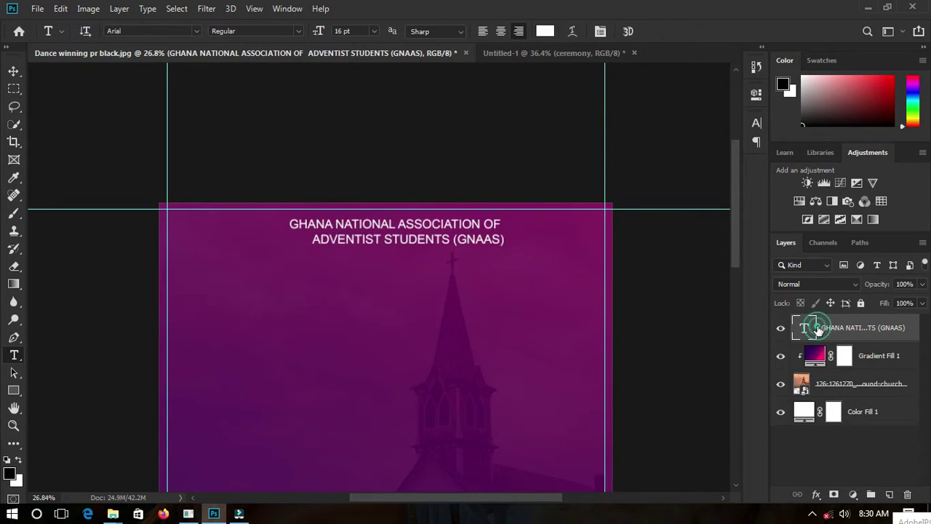
Step: Set the heading size to 14 pt and nudge it slightly up and left
click(374, 31)
click(354, 129)
click(445, 236)
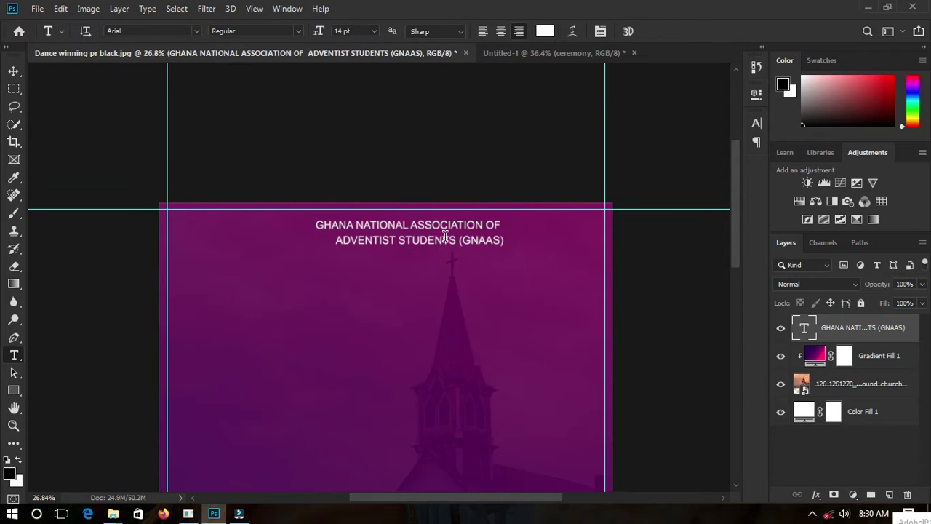
key(v)
drag(445, 237, 443, 234)
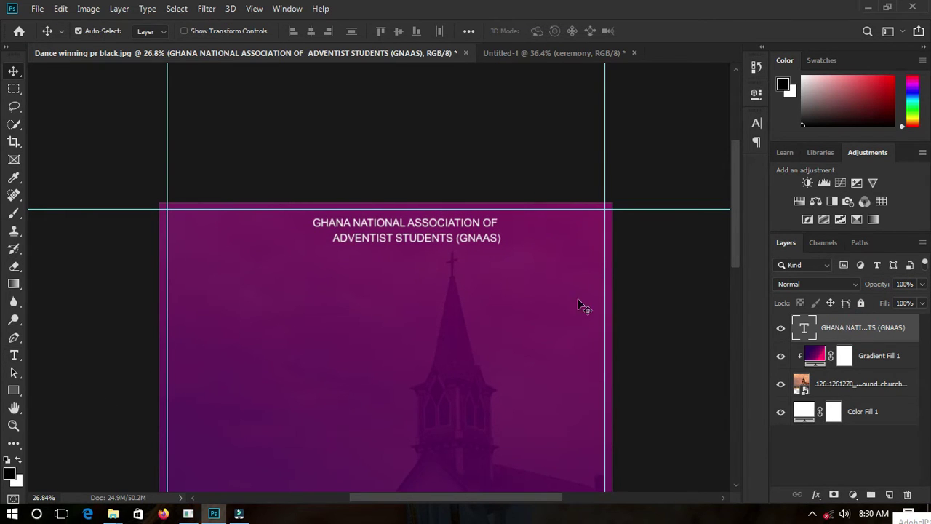
Step: Duplicate the title layer, move the copy below, and retype it as 'ACHISCO BRANCH'
key(ctrl+j)
drag(435, 236, 433, 263)
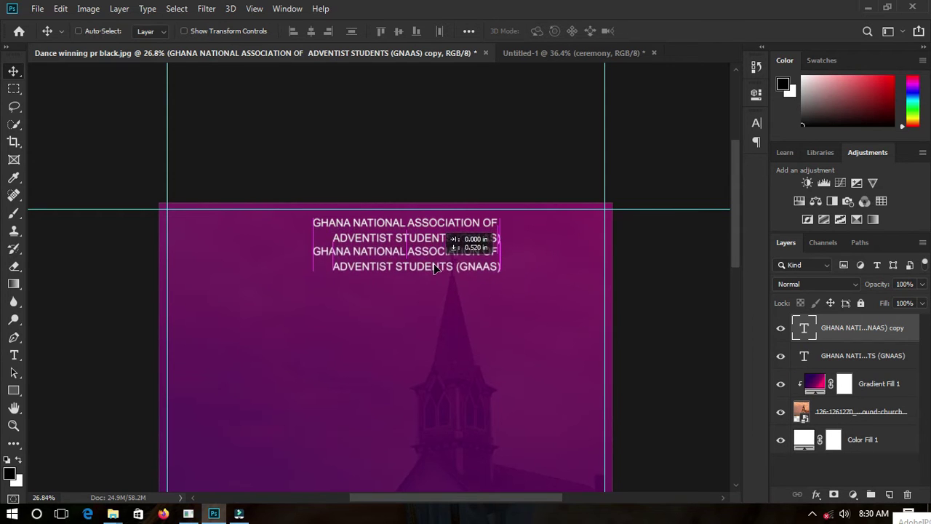
double_click(804, 329)
text(ACHISO)
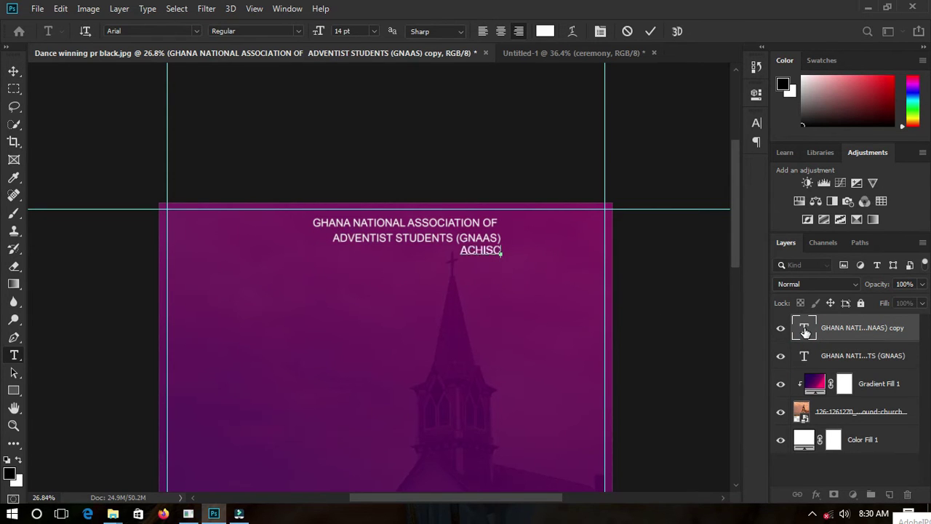
key(BackSpace)
key(BackSpace)
key(BackSpace)
text(NCH)
key(ctrl+Return)
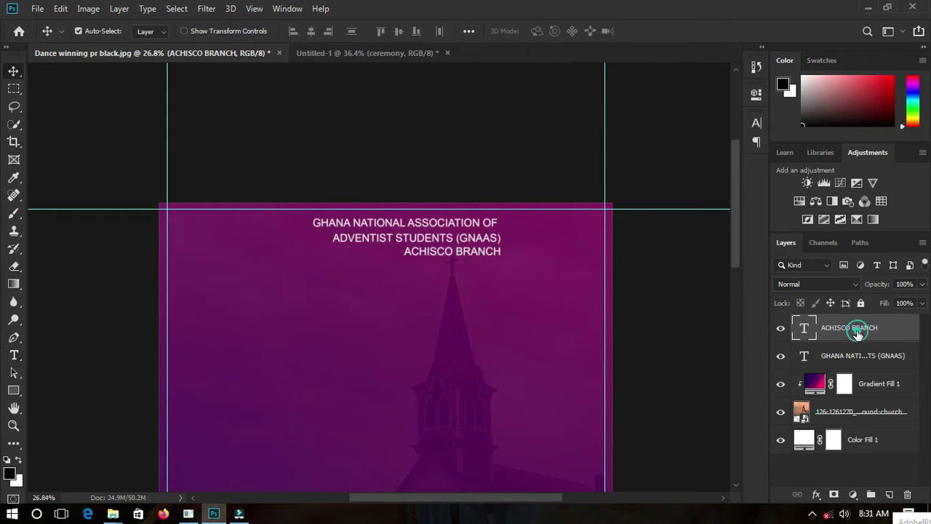
Step: Select both title text layers and scale them down to 70.7%
scroll(519, 295, down, 3)
scroll(426, 214, up, 1)
scroll(427, 213, down, 1)
shift+click(849, 359)
scroll(363, 69, up, 1)
scroll(429, 116, up, 1)
key(ctrl+t)
Step: Scale the title text down to about 70%
mouse_move(519, 151)
mouse_down()
mouse_move(461, 138)
mouse_move(512, 126)
mouse_up()
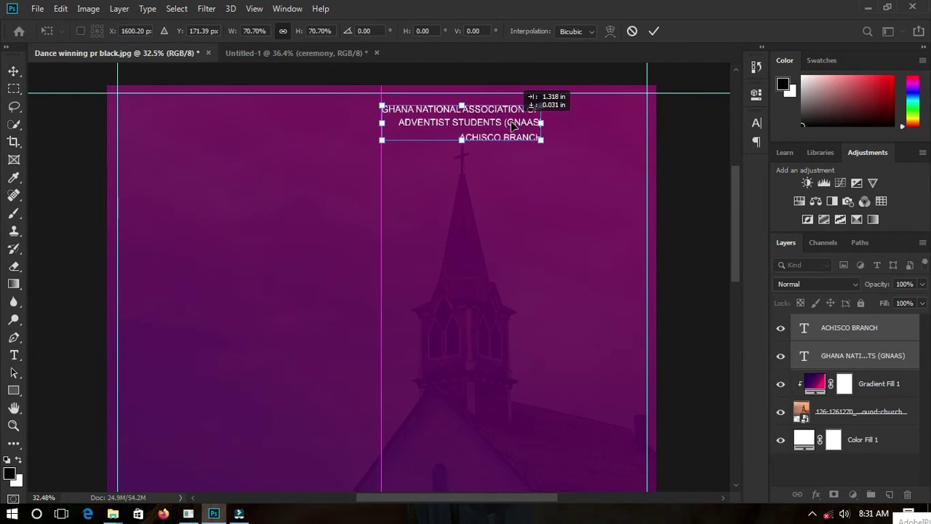
key(Return)
scroll(550, 189, up, 1)
Step: Draw a thin white vertical rectangle right of the title and name its layer Divider
key(u)
click(152, 30)
click(94, 102)
drag(532, 169, 533, 213)
click(698, 91)
click(865, 356)
double_click(833, 327)
text(Divider)
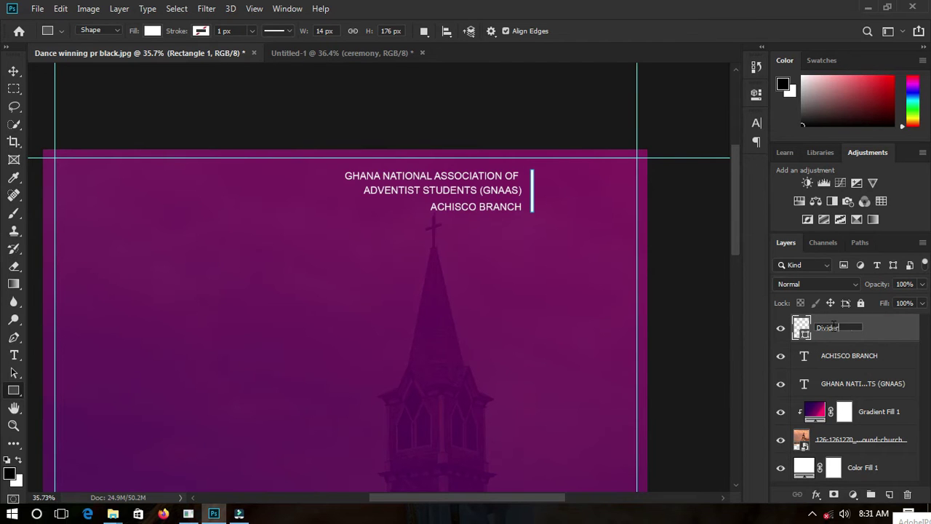
key(Return)
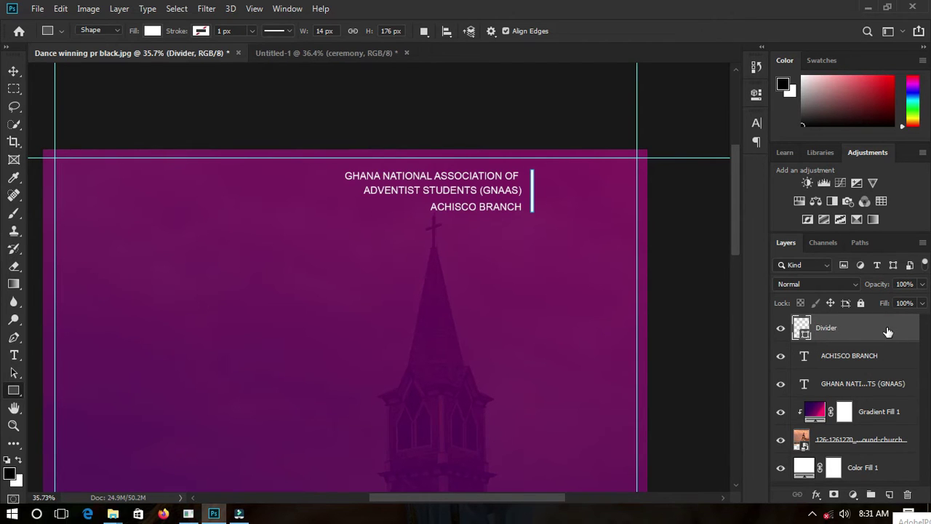
Step: Draw a white circle beside the divider and duplicate it to the right
click(858, 356)
scroll(527, 209, up, 2)
right_click(16, 393)
click(52, 412)
mouse_move(381, 272)
mouse_down()
mouse_move(456, 316)
mouse_move(433, 218)
mouse_move(528, 218)
mouse_up()
key(v)
scroll(305, 247, down, 4)
scroll(430, 225, up, 3)
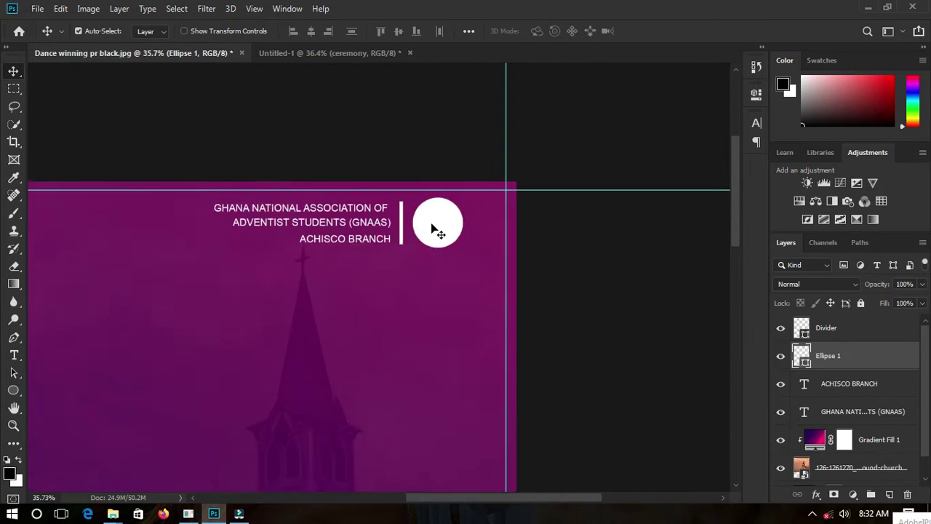
scroll(426, 231, up, 1)
drag(424, 233, 496, 223)
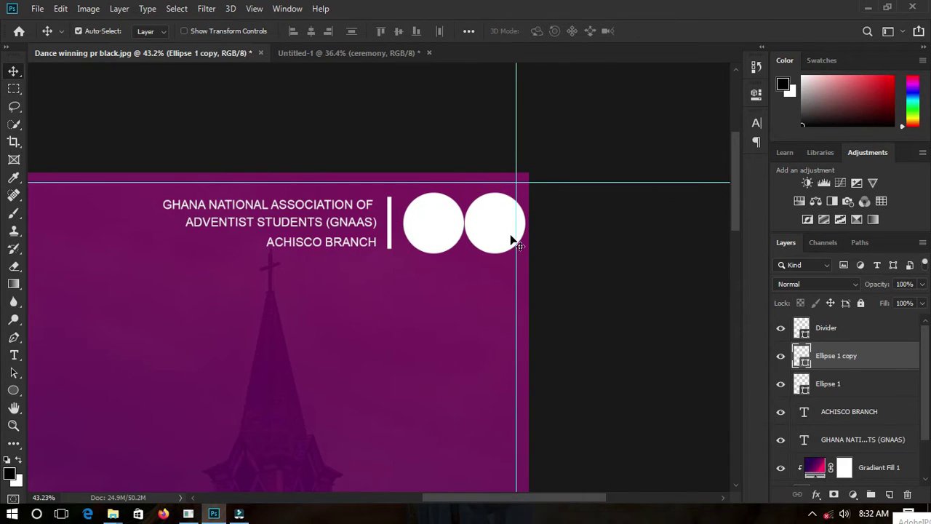
Step: Nudge the header group, from Divider to the title layer, to the left
click(837, 326)
shift+click(858, 442)
key(shift+Left)
key(shift+Left)
key(shift+Left)
key(shift+Left)
key(shift+Left)
key(shift+Left)
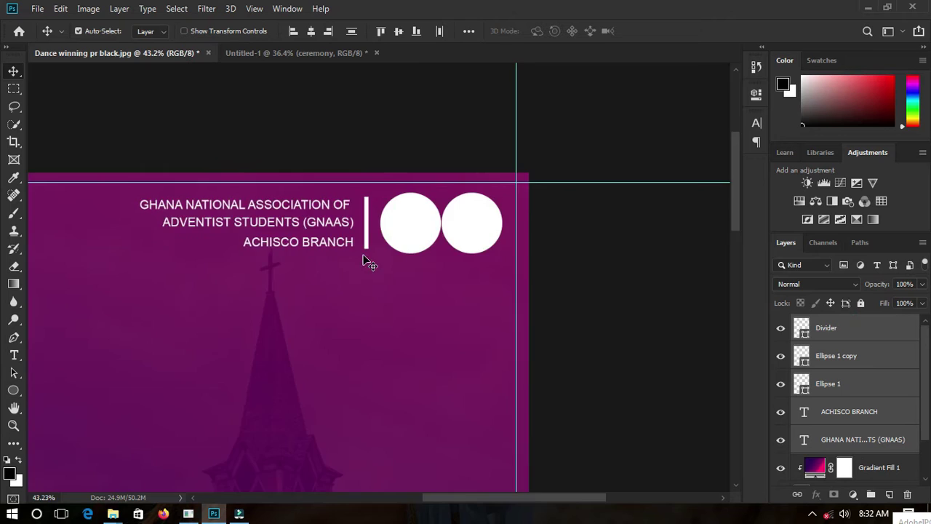
scroll(363, 260, down, 5)
scroll(397, 272, up, 1)
scroll(485, 80, up, 3)
scroll(485, 80, up, 1)
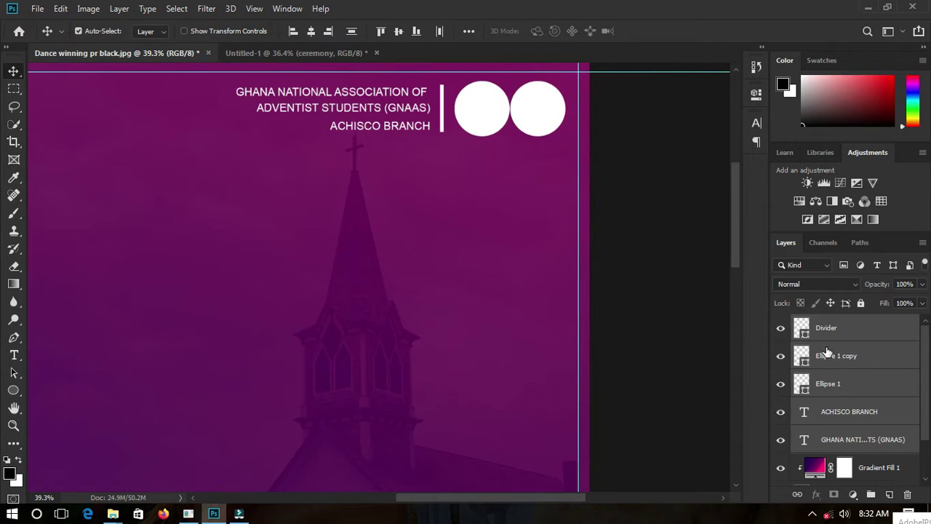
Step: Shrink both white circles slightly together
click(837, 356)
shift+click(824, 382)
key(ctrl+t)
drag(564, 134, 556, 136)
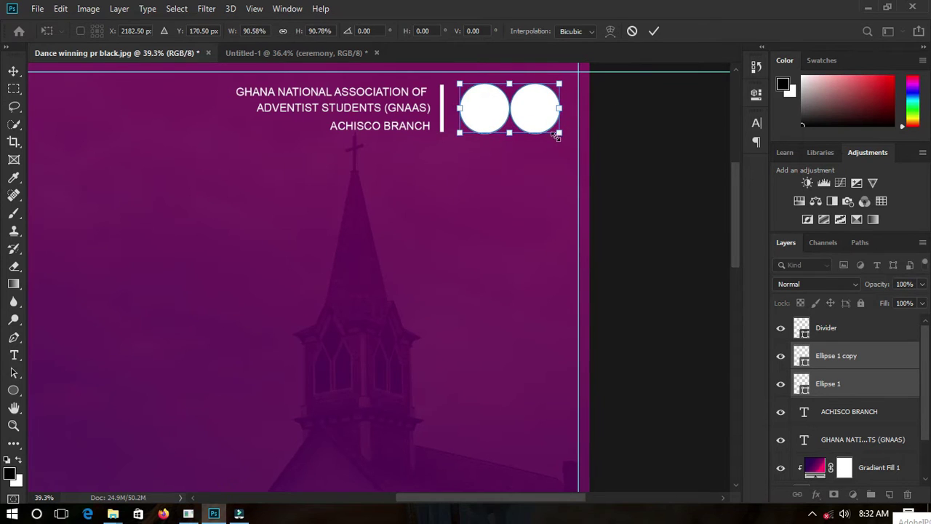
key(Return)
scroll(563, 316, down, 3)
scroll(445, 127, up, 2)
scroll(445, 126, down, 1)
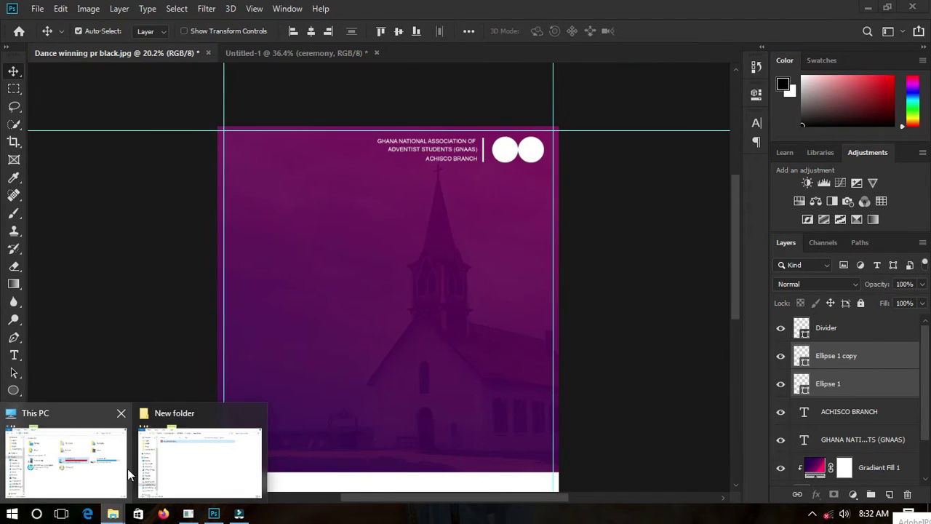
Step: Browse to D: > PICTURES > Editing Picx > Logos and drag the GNAAS logo into Photoshop
click(62, 446)
double_click(633, 453)
double_click(260, 469)
double_click(262, 327)
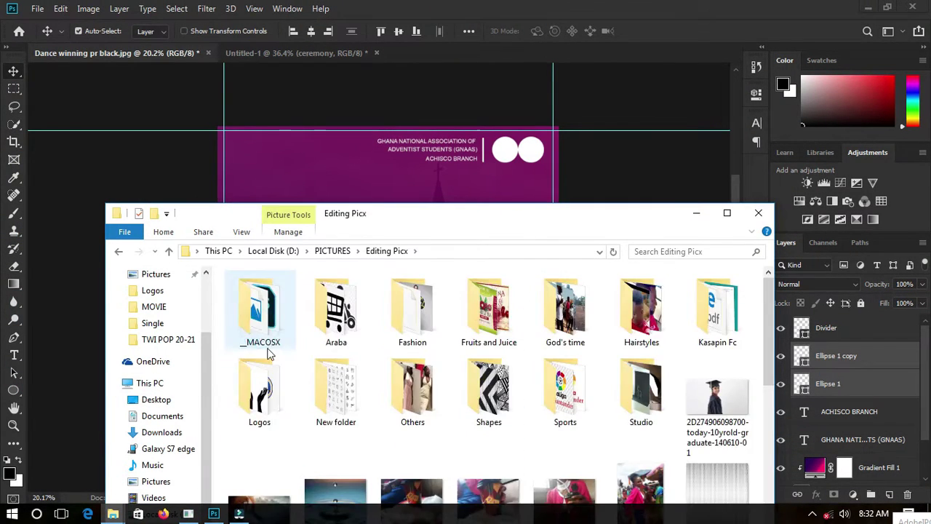
double_click(266, 385)
mouse_move(411, 494)
mouse_down()
mouse_move(461, 288)
mouse_move(411, 59)
mouse_up()
Step: Bring the GNAAS logo into the cover and move it onto the left white circle
mouse_move(419, 258)
mouse_down()
mouse_move(150, 58)
mouse_move(495, 184)
mouse_up()
scroll(490, 210, up, 5)
scroll(465, 286, down, 2)
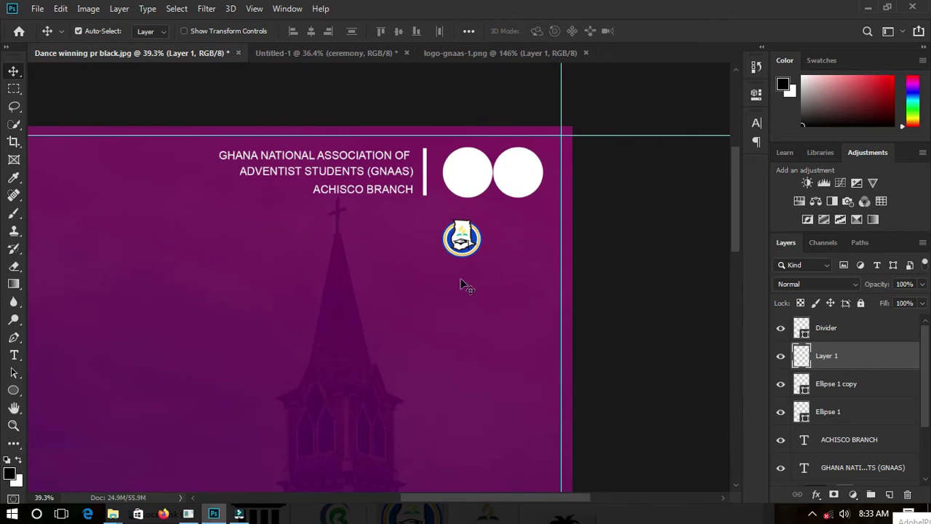
drag(462, 255, 468, 171)
scroll(468, 171, up, 3)
scroll(458, 170, up, 1)
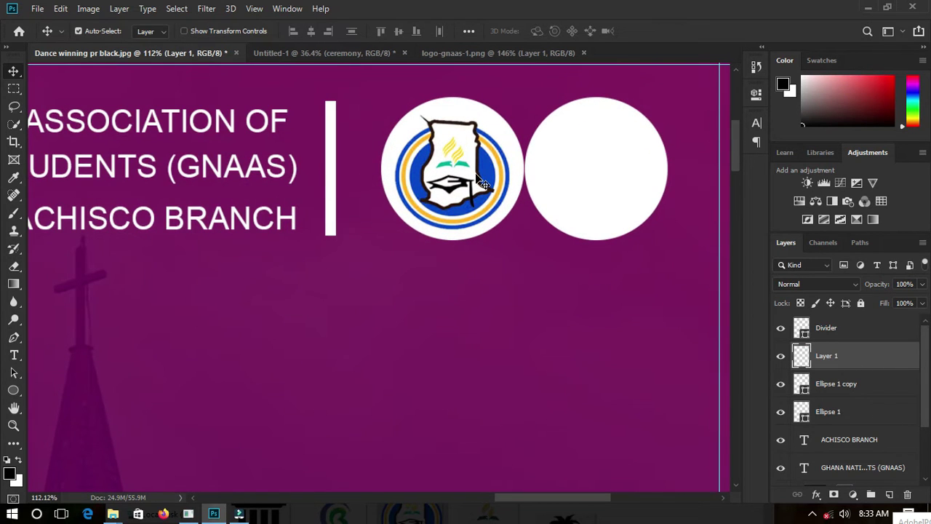
Step: Scale the logo to fit inside the circle and nudge it into position
key(ctrl+t)
drag(454, 111, 459, 124)
scroll(476, 211, down, 3)
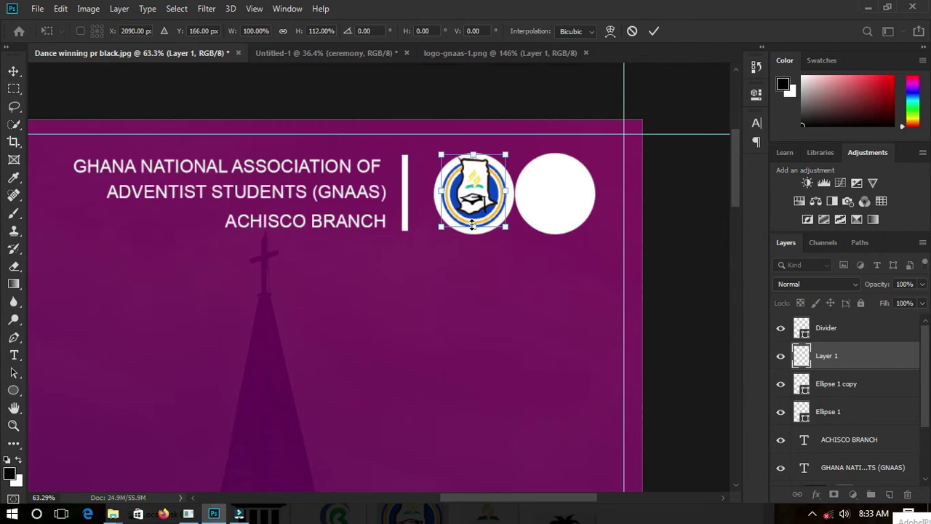
key(Return)
key(Left)
key(Right)
key(Left)
key(Right)
scroll(526, 239, down, 2)
scroll(393, 248, up, 2)
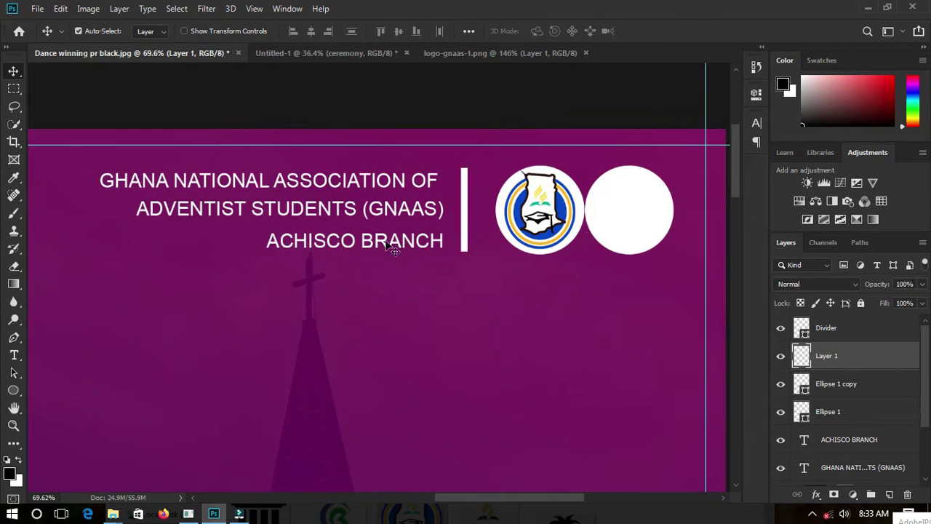
scroll(630, 225, down, 4)
scroll(447, 269, down, 2)
key(alt+f)
Step: Save the cover as ACHISCO GNAAS.tif in Edited Picx > PS unfinished, keeping layers
text(Dance winning pr black)
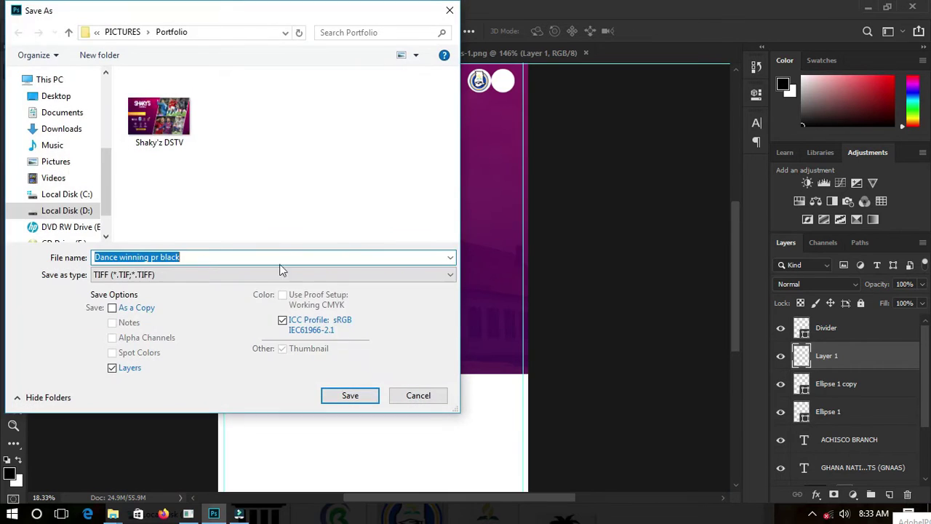
text(ACHISCO GNAAS)
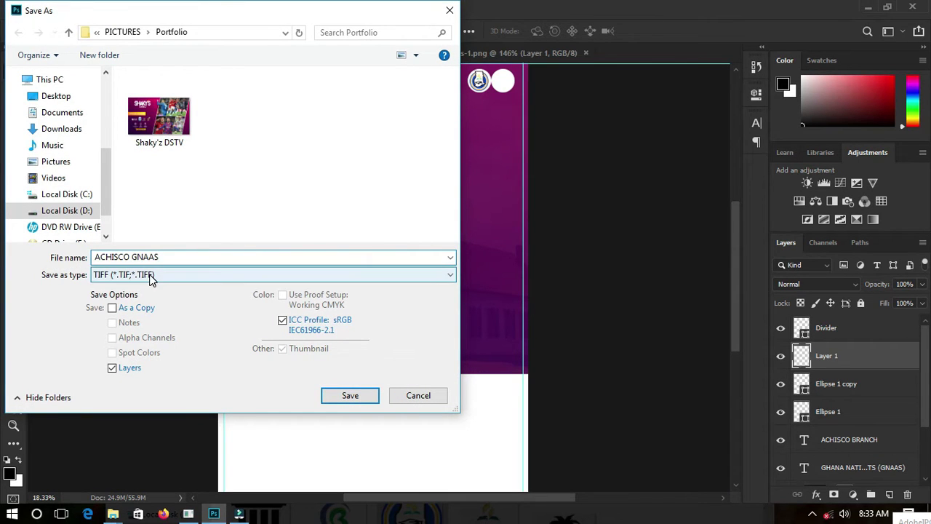
click(68, 32)
double_click(160, 137)
click(69, 32)
double_click(160, 151)
double_click(160, 110)
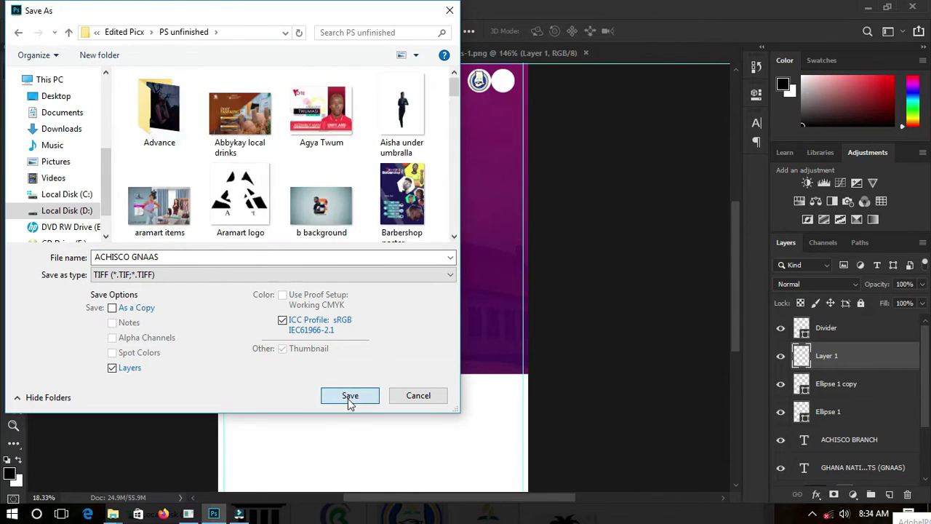
click(349, 395)
click(633, 113)
click(364, 200)
key(ctrl+0)
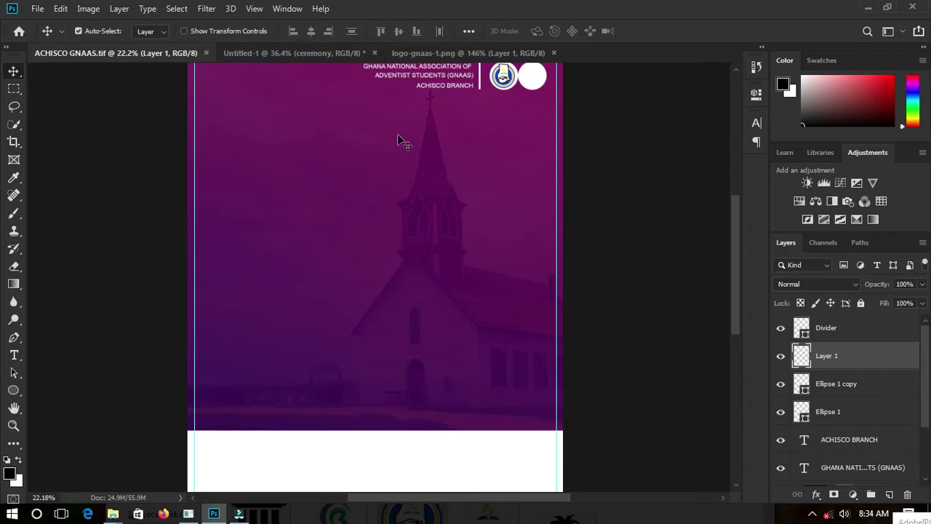
Step: Add a 'presents' text line below the header
scroll(399, 138, up, 1)
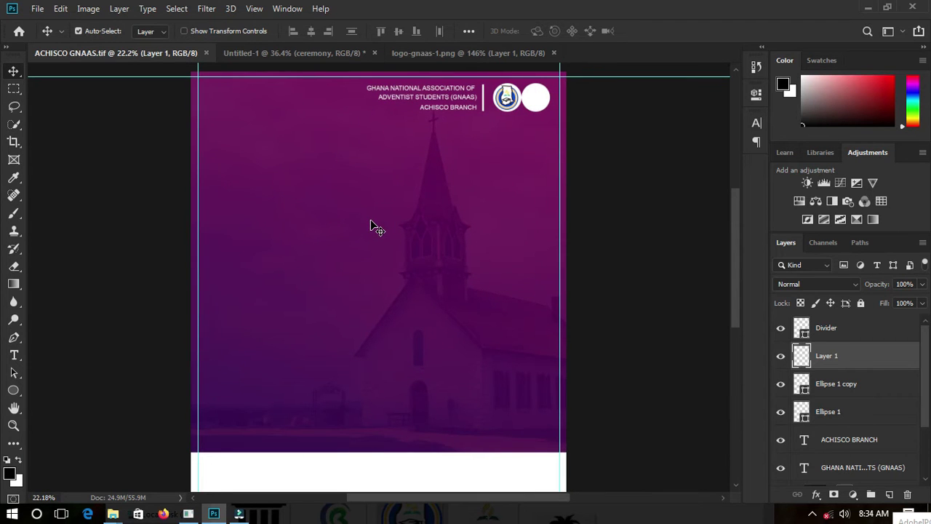
scroll(370, 226, up, 1)
key(t)
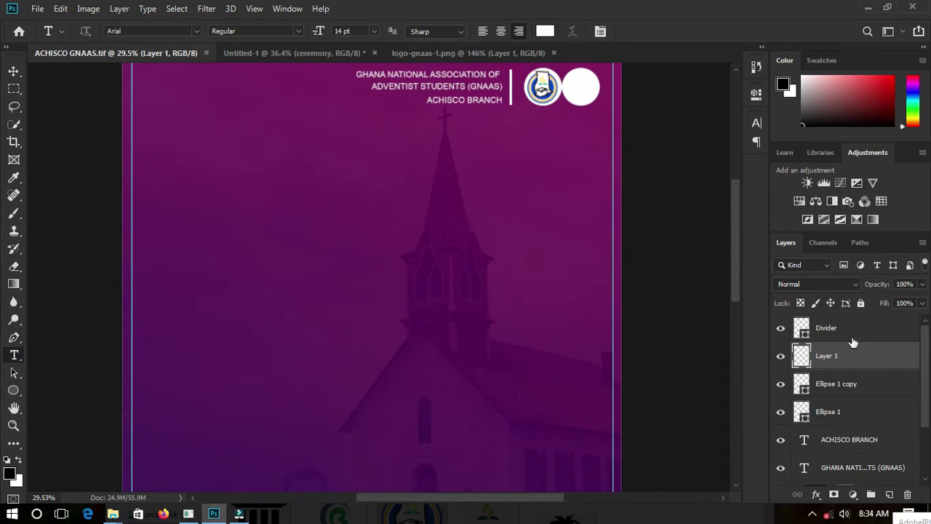
click(852, 340)
click(281, 186)
text(presents)
Step: Give 'presents' the Narrow font style and 1180 letter spacing, then commit it
drag(280, 186, 232, 185)
click(254, 30)
click(247, 41)
click(756, 122)
click(732, 172)
click(716, 329)
drag(341, 215, 464, 202)
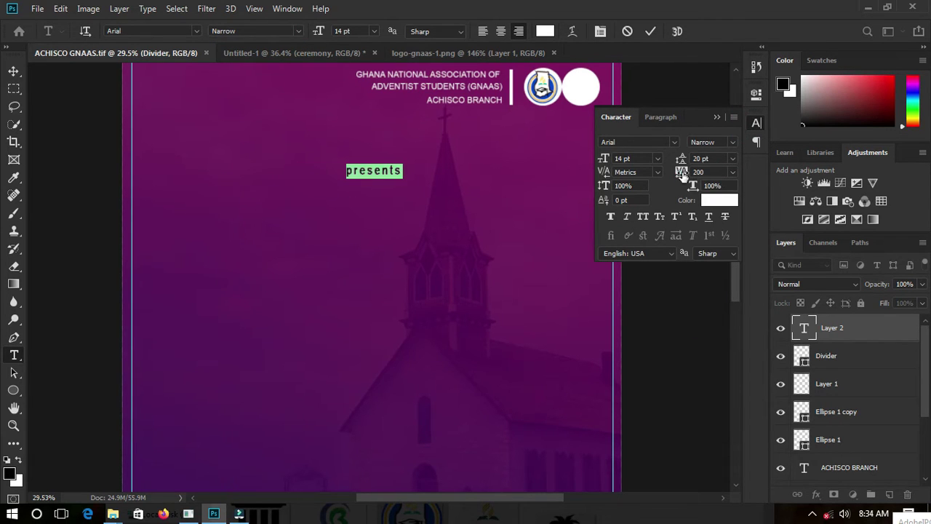
drag(681, 174, 713, 175)
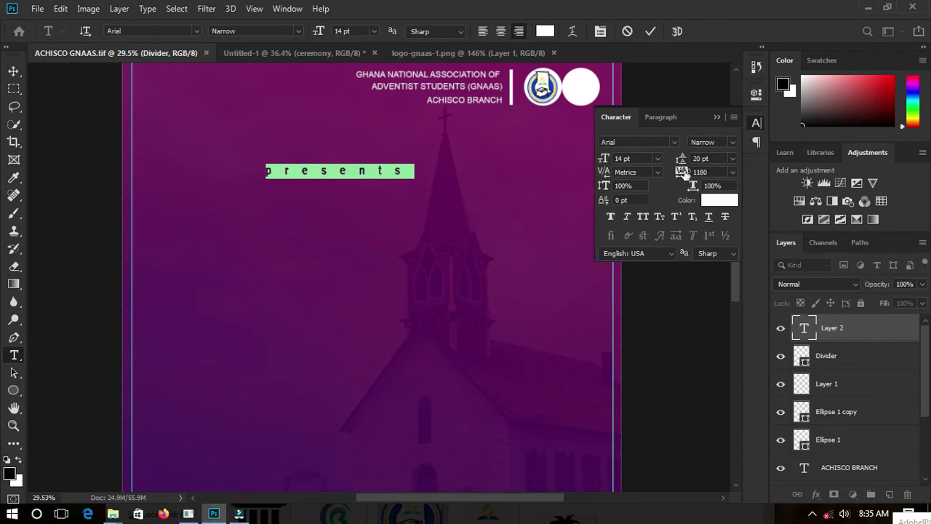
key(ctrl+Return)
Step: Centre the 'presents' text horizontally on the whole canvas
scroll(400, 210, up, 1)
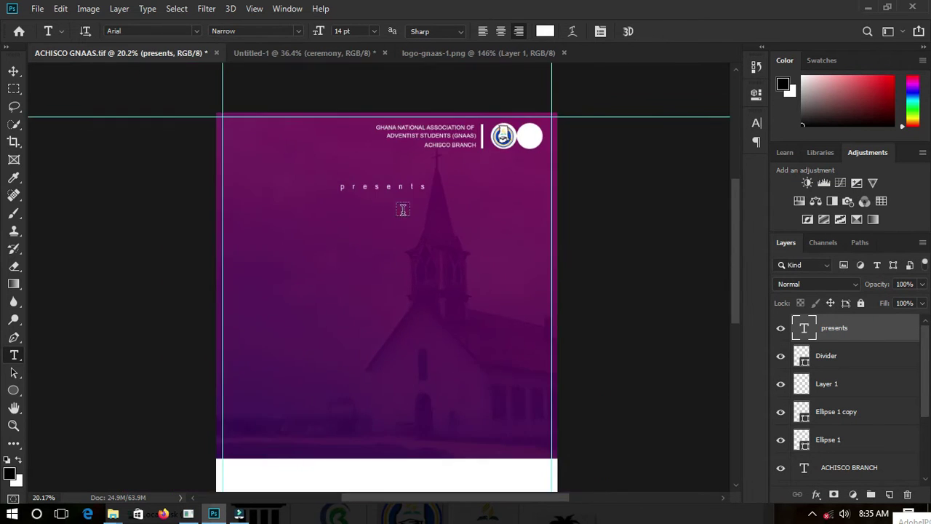
key(ctrl+minus)
key(ctrl+minus)
scroll(360, 197, up, 2)
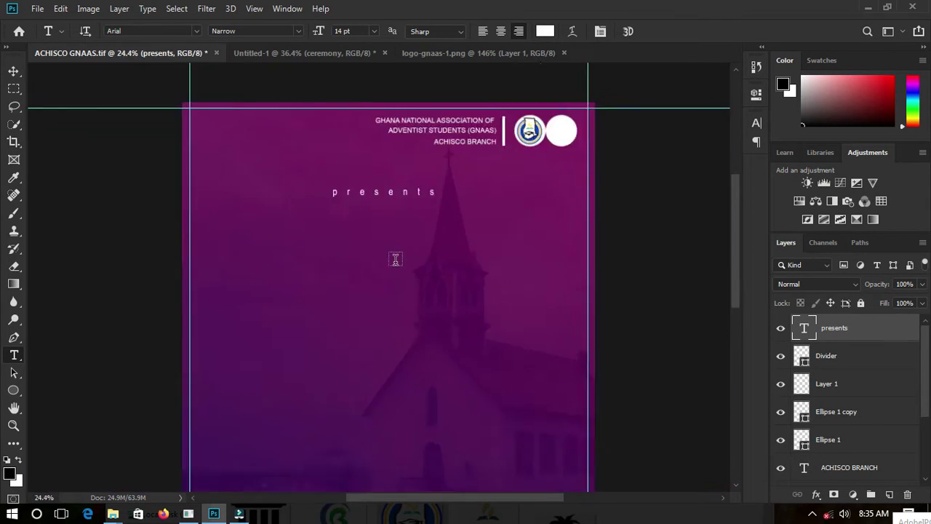
scroll(395, 259, down, 1)
key(ctrl+a)
key(v)
click(308, 32)
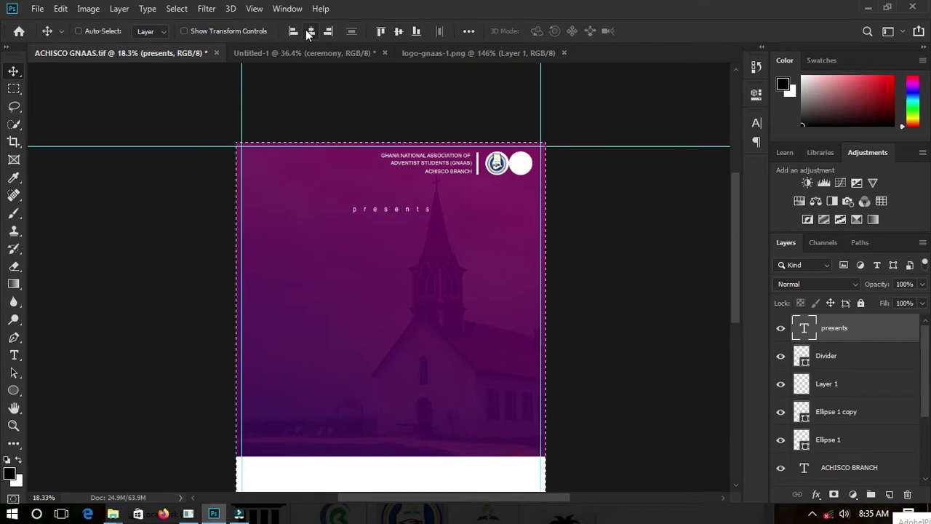
scroll(395, 196, up, 2)
scroll(398, 198, down, 2)
scroll(380, 200, up, 1)
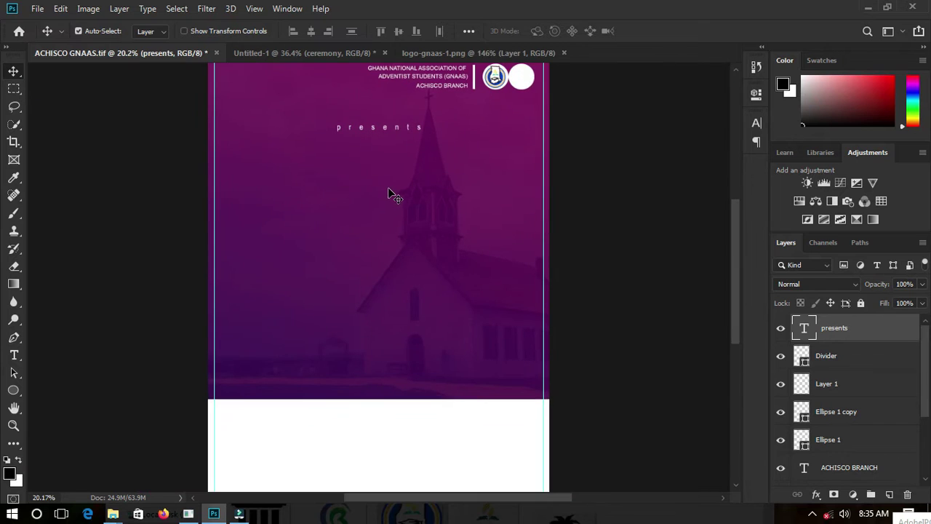
Step: Add 'Annual' below 'presents' at 30 pt with letter spacing reset to 0
click(15, 357)
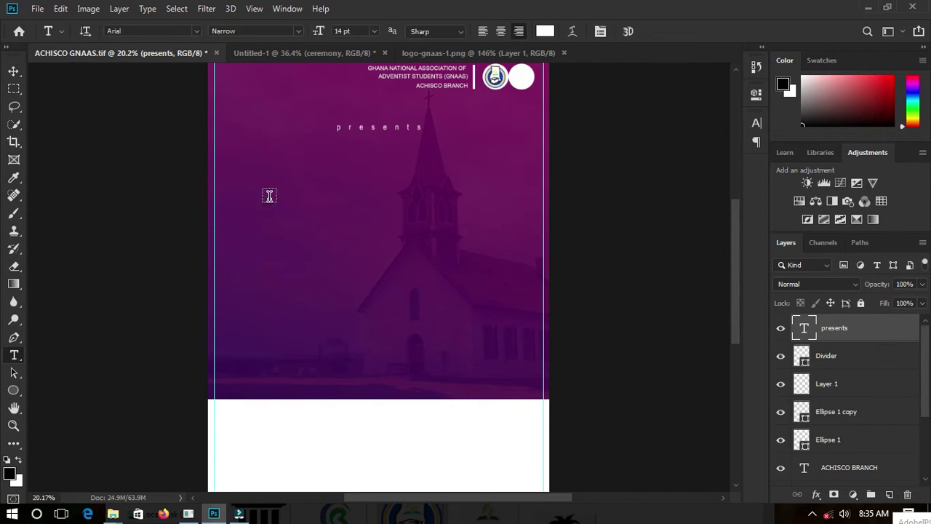
click(291, 197)
click(756, 122)
click(732, 171)
click(719, 253)
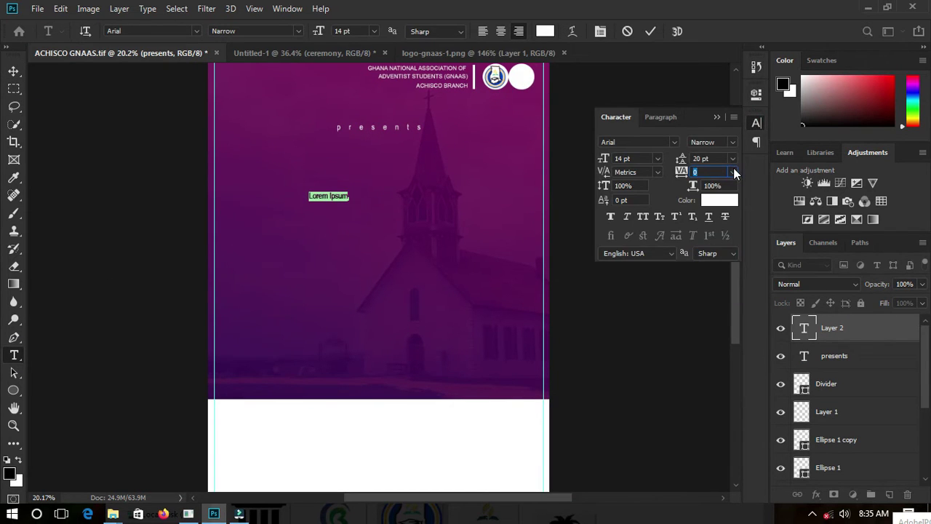
click(657, 158)
click(634, 266)
click(657, 172)
click(656, 158)
click(656, 158)
click(641, 289)
text(Annual)
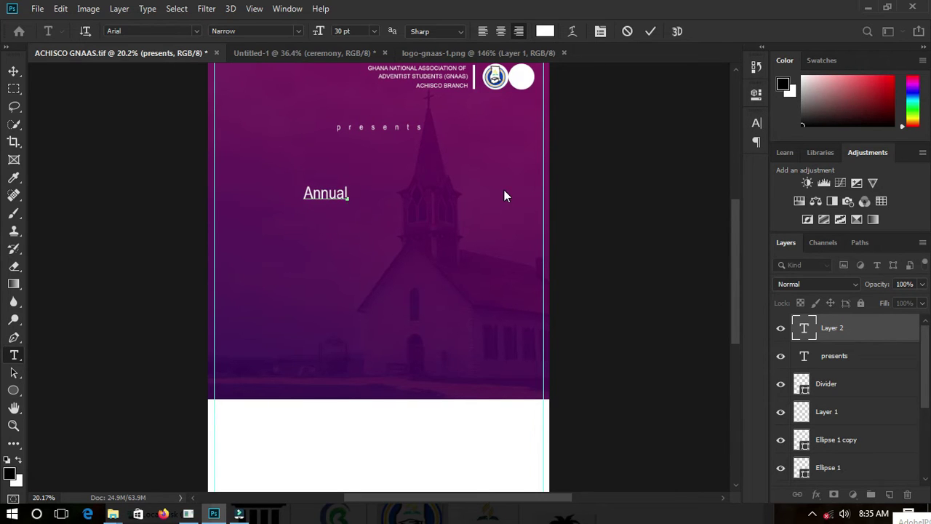
click(838, 326)
Step: Add a 'Handing Over' heading below Annual in 72 pt Accidental Presidency
click(309, 214)
text(Han)
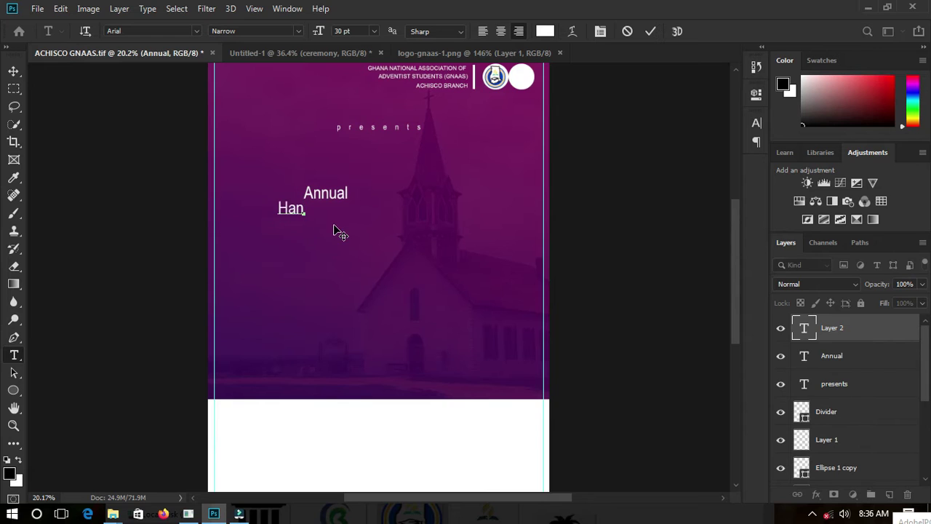
mouse_move(270, 229)
mouse_down()
mouse_move(390, 233)
mouse_move(332, 212)
mouse_up()
click(374, 30)
click(360, 207)
drag(425, 280, 433, 278)
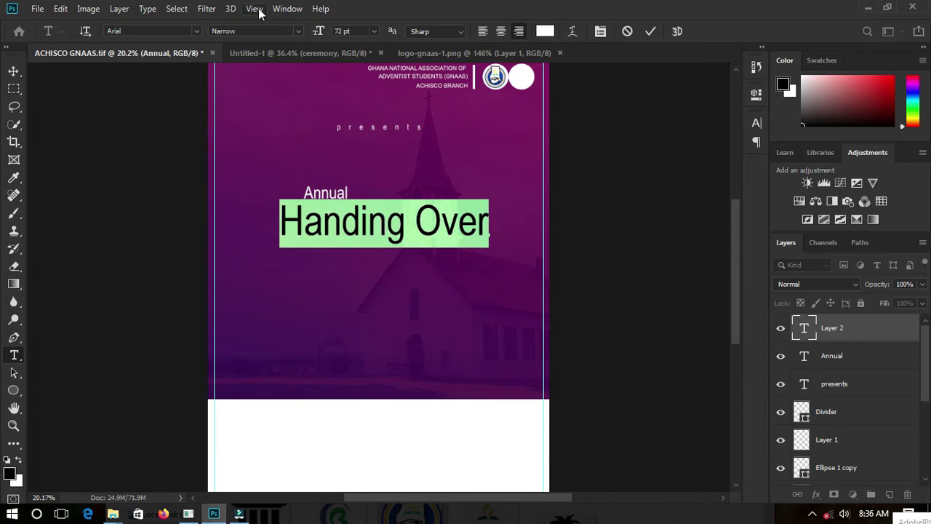
click(196, 30)
click(234, 110)
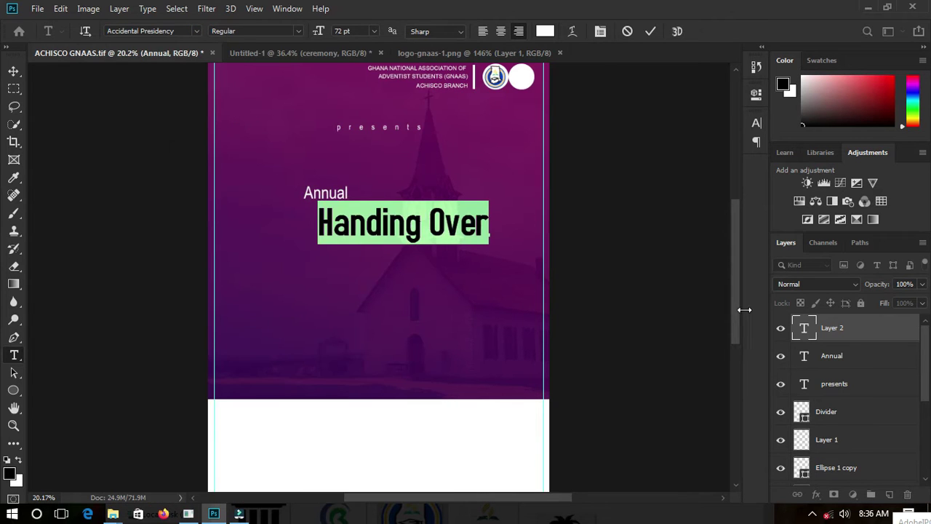
click(399, 246)
Step: Move 'Handing Over' so its left edge lines up with 'Annual'
scroll(393, 240, up, 1)
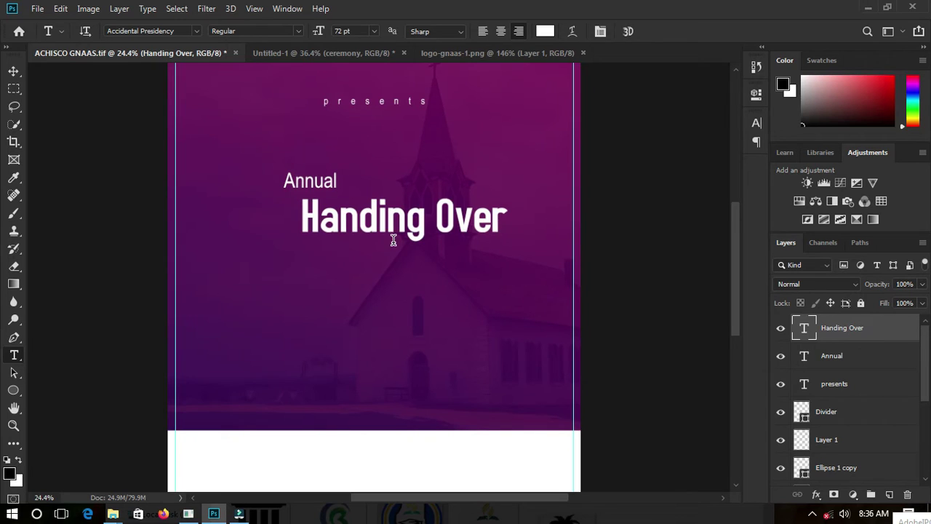
key(v)
mouse_move(376, 238)
mouse_down()
mouse_move(360, 223)
mouse_move(305, 216)
mouse_up()
scroll(401, 317, down, 1)
scroll(342, 233, up, 2)
scroll(486, 277, down, 1)
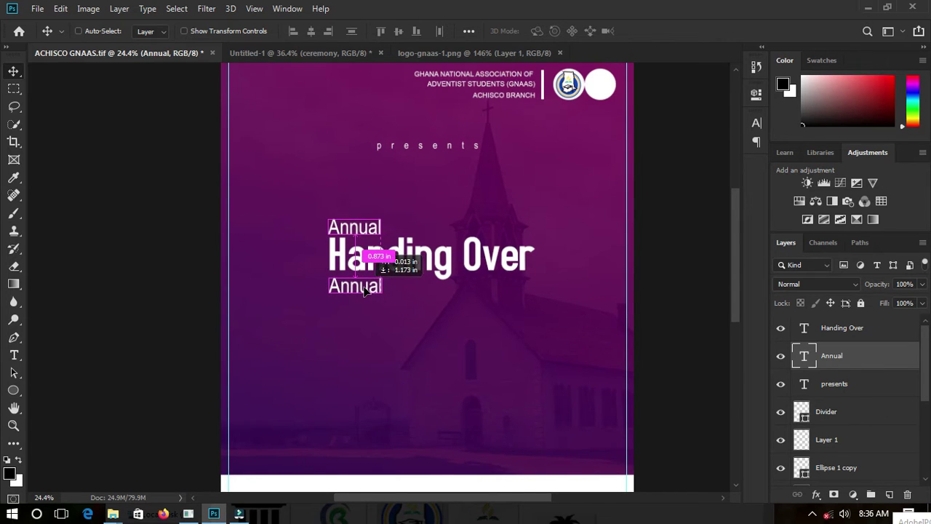
Step: Duplicate 'Annual' below 'Handing Over', retype it as 'ceremony', and widen its letter spacing
alt+drag(370, 231, 370, 289)
key(t)
click(361, 289)
key(ctrl+a)
text(ce)
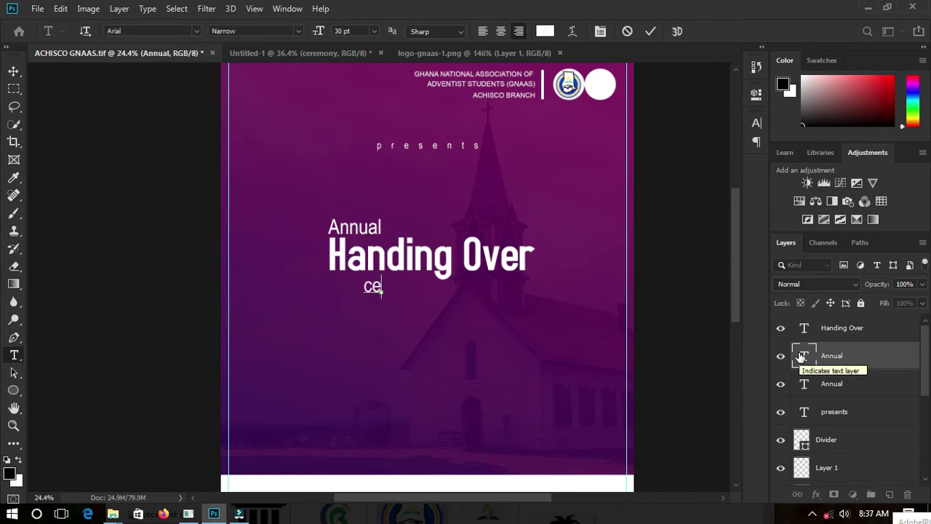
text(remony)
key(ctrl+a)
drag(388, 292, 464, 292)
click(757, 122)
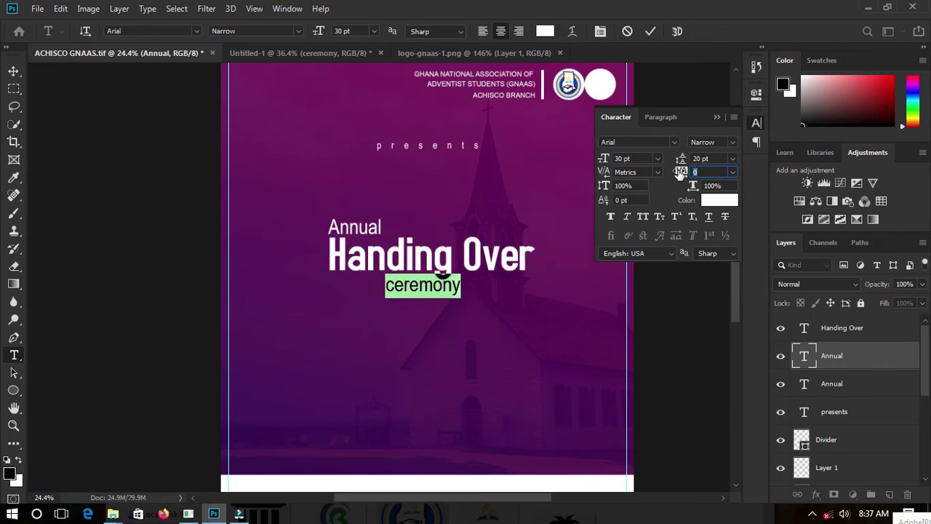
drag(680, 173, 705, 172)
click(717, 118)
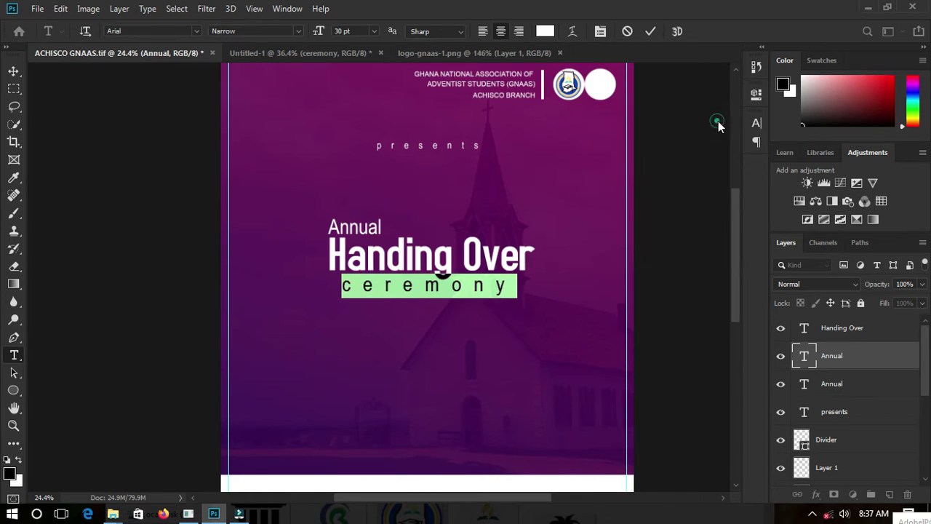
key(ctrl+Return)
Step: Centre 'ceremony' and 'Handing Over' horizontally on the canvas
key(v)
key(ctrl+a)
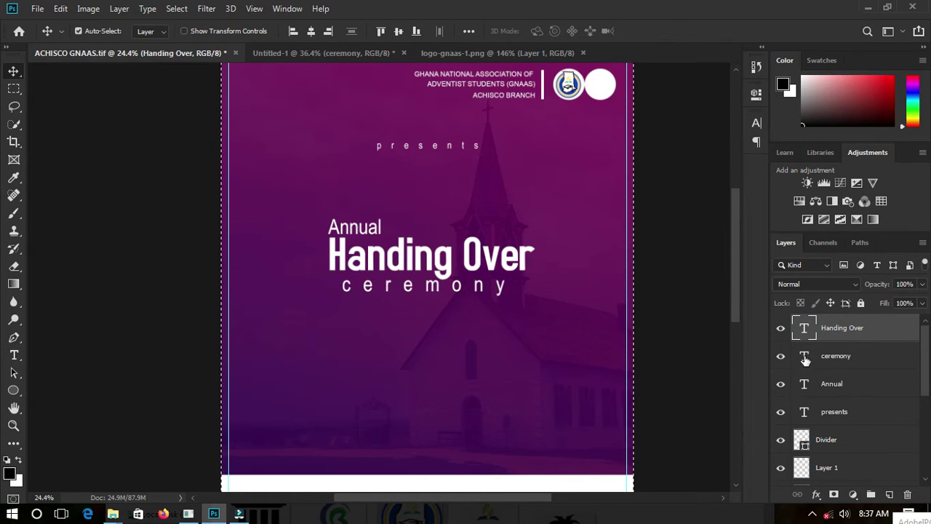
shift+click(831, 331)
click(310, 31)
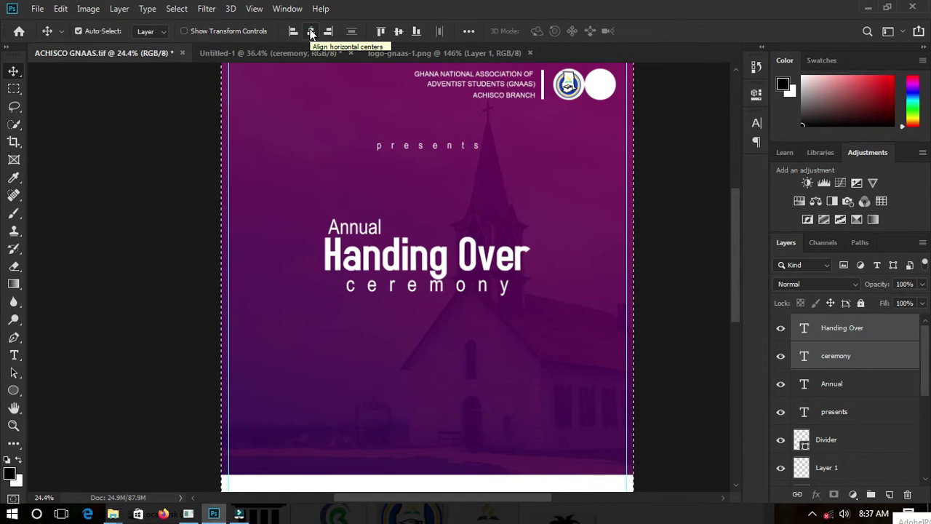
key(ctrl+d)
Step: Nudge 'Annual' left and switch it to a script font at a larger size
click(831, 383)
drag(344, 230, 339, 230)
double_click(804, 383)
click(170, 31)
key(Down)
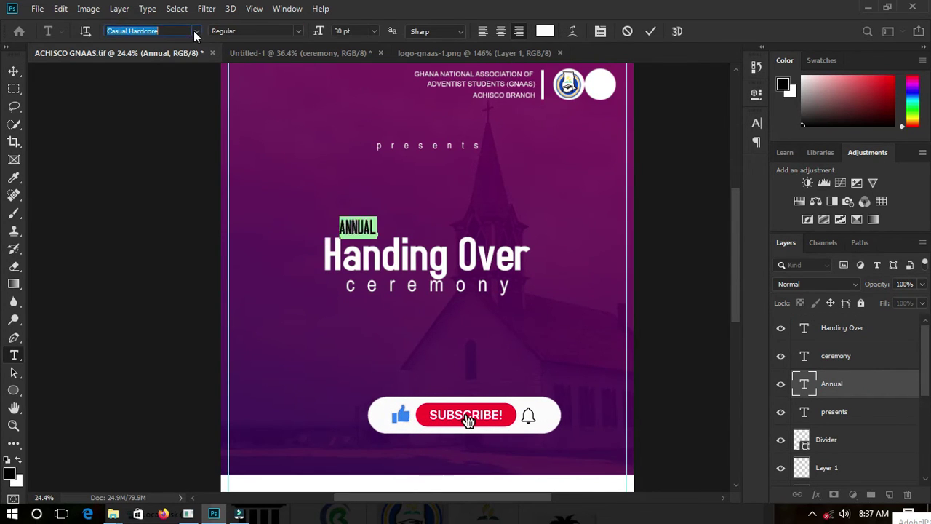
key(Down)
click(373, 31)
click(356, 230)
key(ctrl+Return)
Step: Scale 'Annual' up further with Free Transform
key(v)
scroll(359, 225, up, 3)
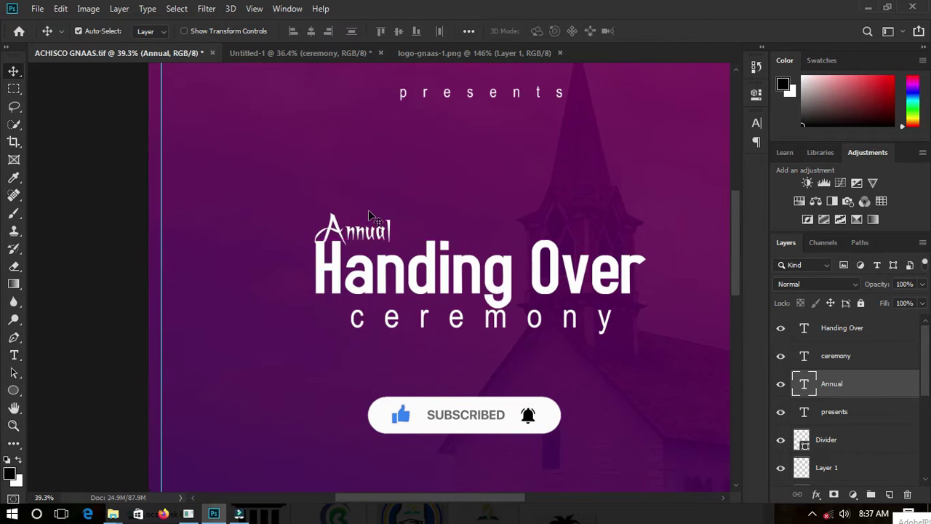
scroll(370, 216, down, 3)
key(ctrl+t)
drag(395, 202, 411, 190)
key(Return)
scroll(369, 245, up, 1)
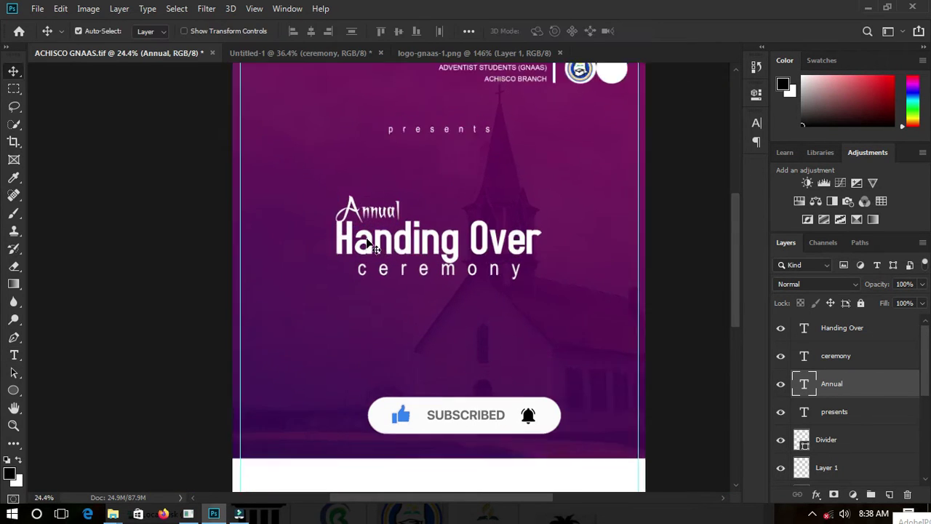
scroll(369, 245, up, 1)
scroll(370, 247, down, 1)
scroll(375, 249, up, 1)
scroll(378, 252, up, 1)
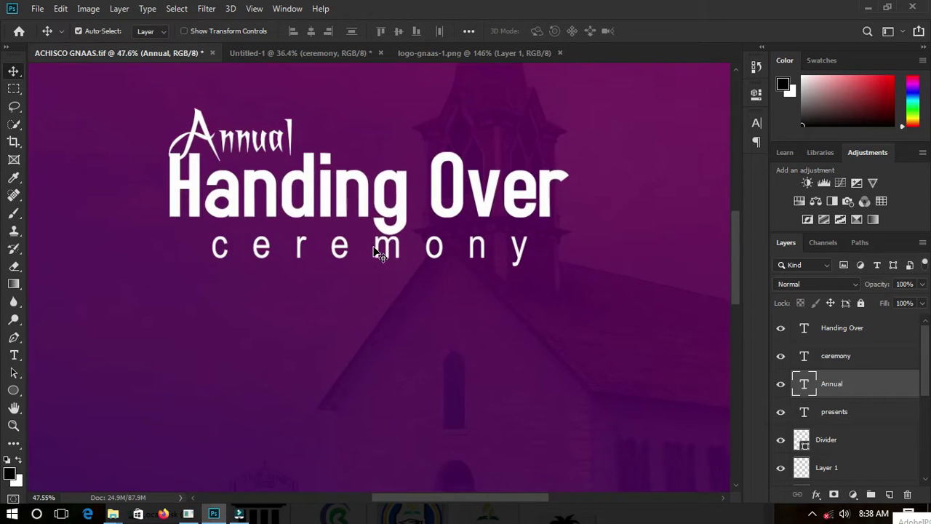
scroll(375, 250, down, 3)
Step: Change the 'Handing Over' text colour from white to a deep orange
double_click(803, 328)
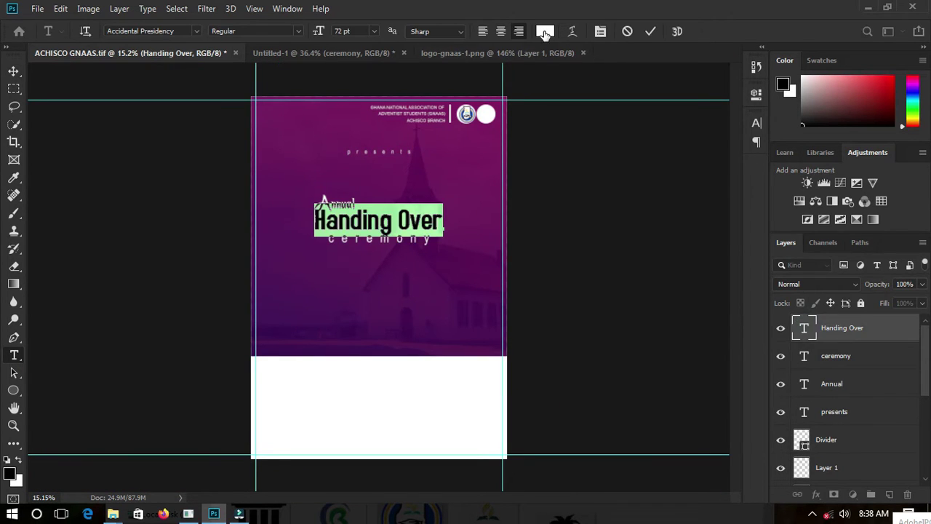
click(545, 31)
drag(757, 288, 758, 426)
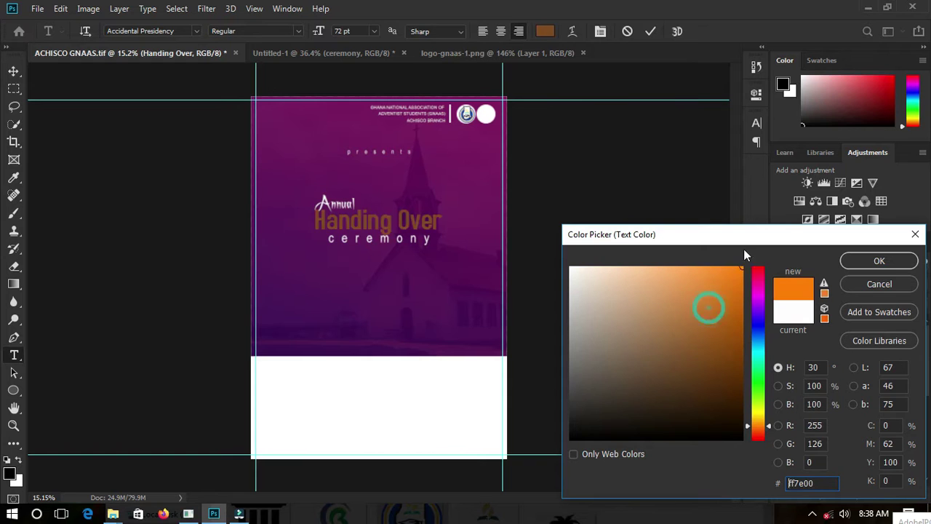
click(756, 426)
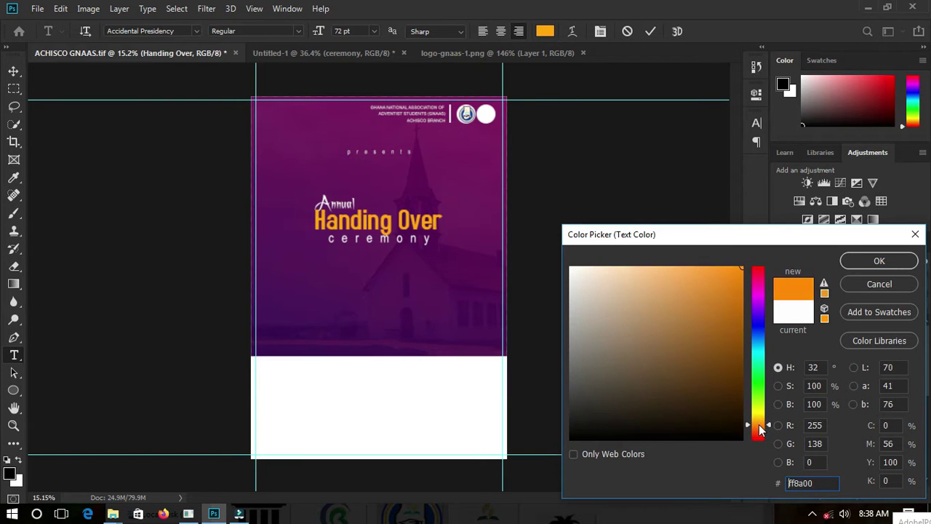
drag(758, 429, 761, 433)
click(878, 261)
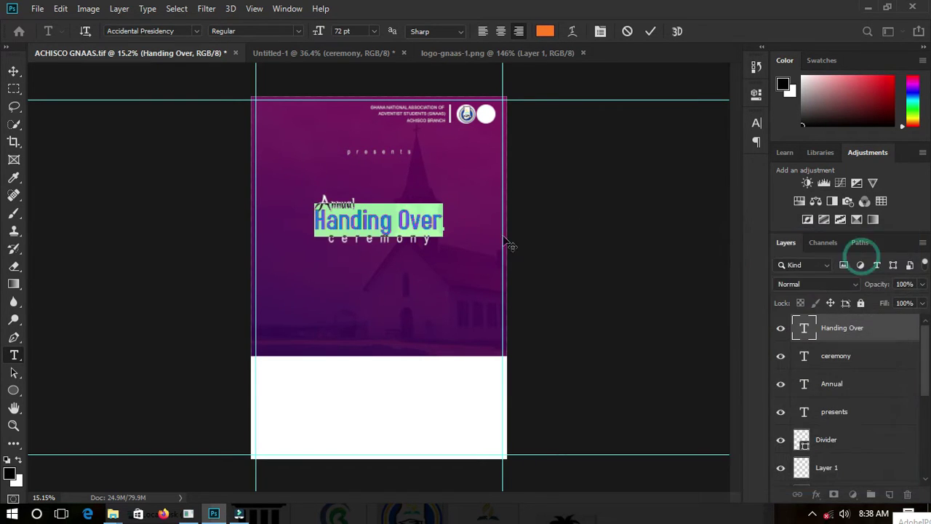
key(ctrl+Return)
Step: Move the Annual layer to the top of the layer stack
key(v)
key(ctrl+plus)
scroll(378, 240, up, 3)
scroll(379, 240, down, 1)
scroll(381, 243, down, 1)
scroll(386, 247, down, 1)
double_click(833, 383)
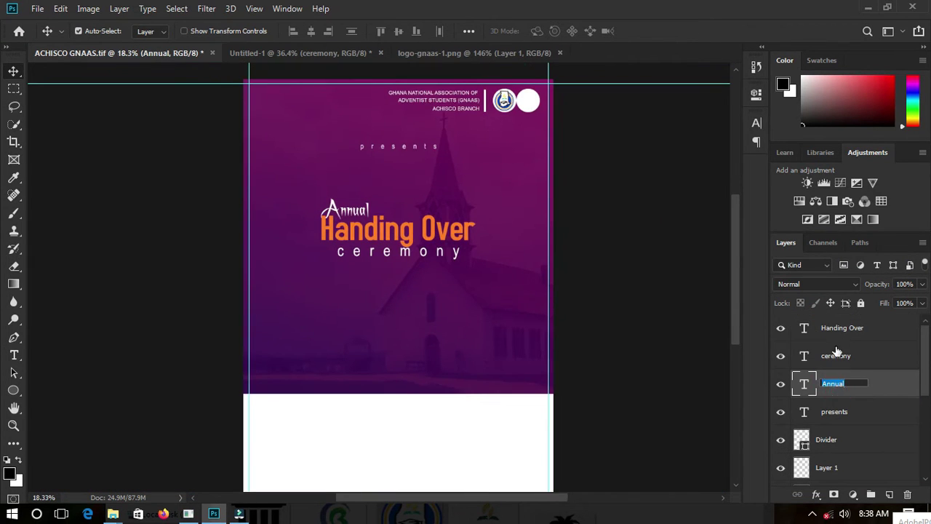
drag(836, 383, 836, 320)
Step: Fit the whole poster in view and save it
scroll(305, 238, up, 3)
key(ctrl+0)
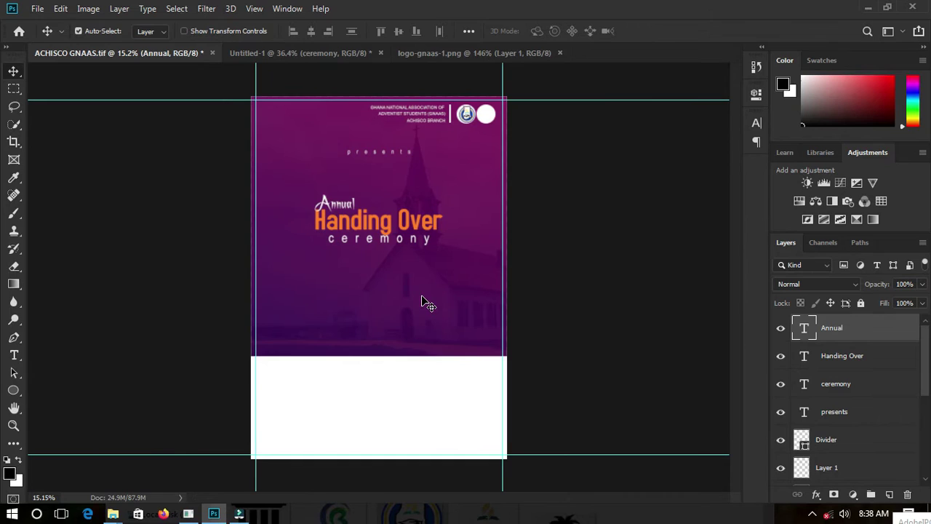
key(ctrl+s)
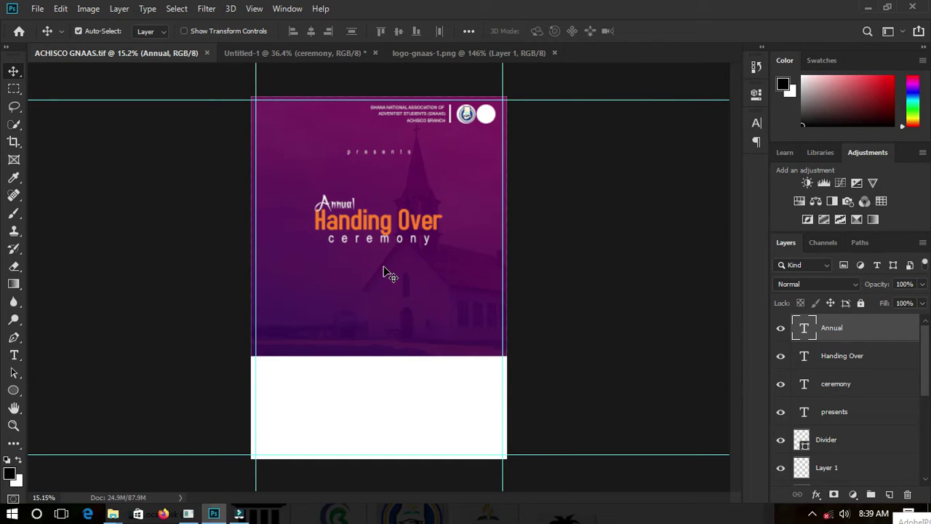
Step: Add an 'In aid of' text line below the title
click(13, 354)
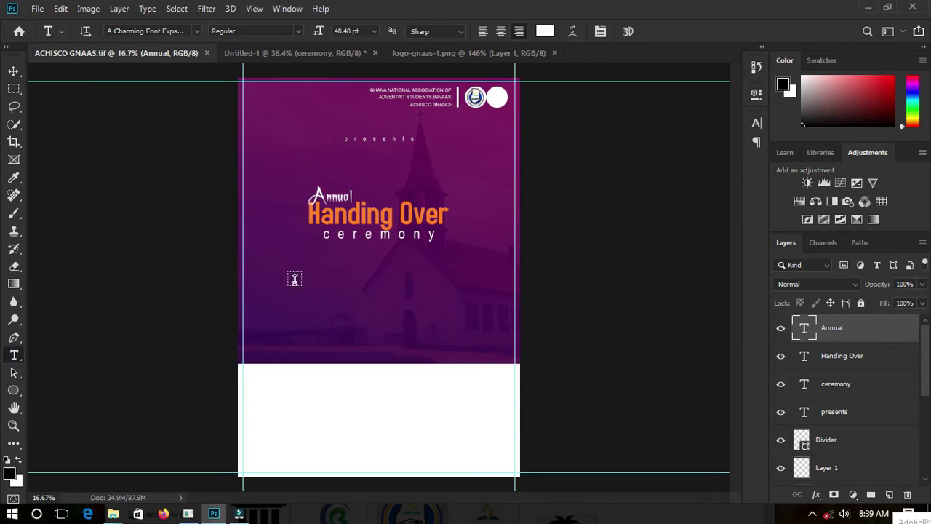
click(306, 288)
scroll(314, 316, up, 1)
scroll(311, 316, up, 1)
text(In aid)
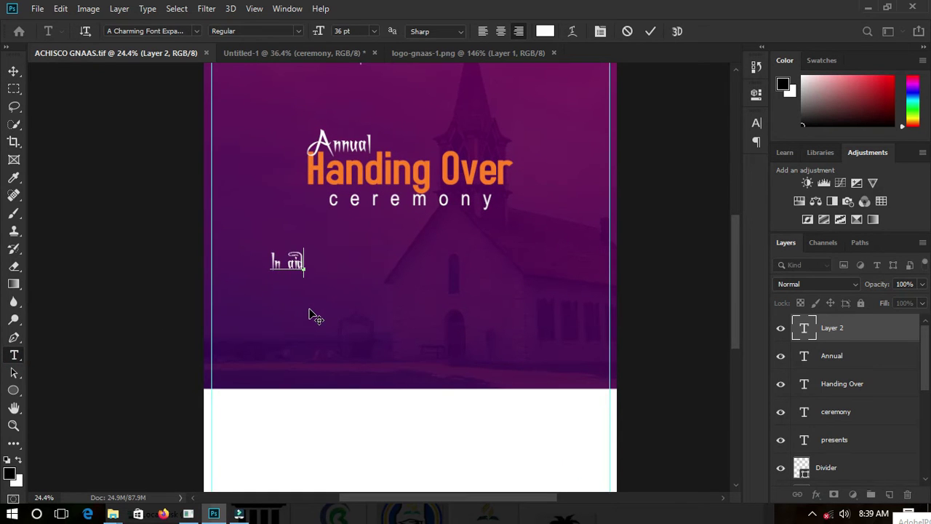
scroll(266, 325, up, 2)
Step: Set 'In aid of' in A Charming Font Italic
key(ctrl+a)
click(195, 30)
click(317, 265)
scroll(338, 340, up, 3)
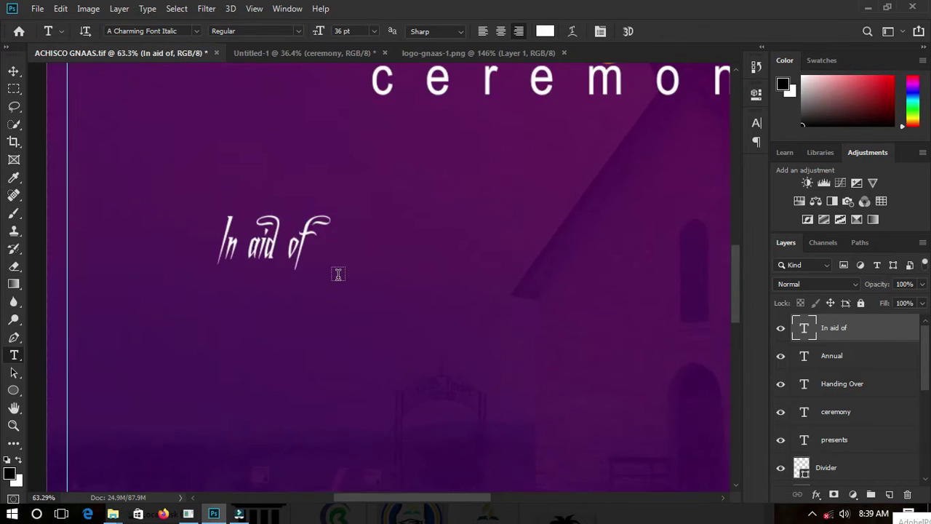
scroll(339, 340, down, 4)
Step: Switch 'In aid of' to the AmbersHand font instead
key(ctrl+a)
click(196, 31)
scroll(348, 233, down, 5)
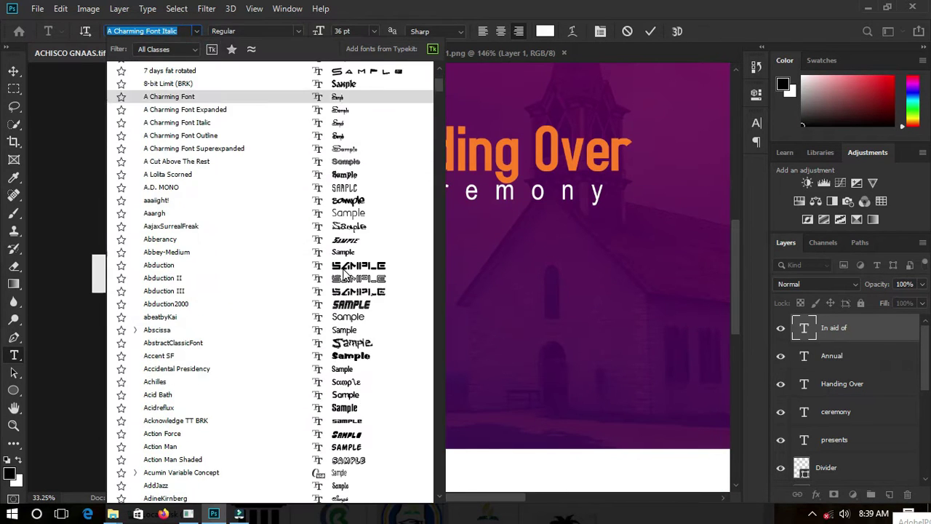
scroll(347, 240, down, 3)
scroll(342, 332, down, 3)
scroll(342, 332, down, 3)
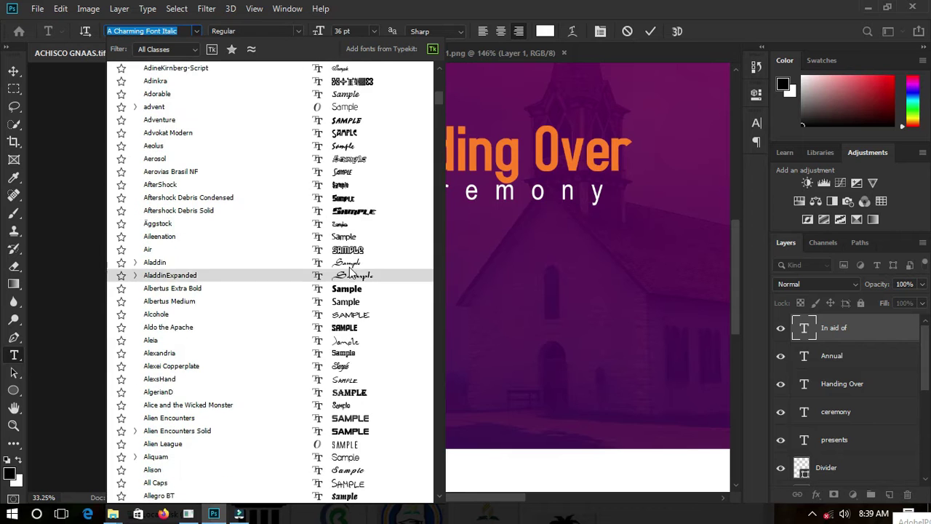
scroll(343, 378, down, 3)
scroll(344, 389, down, 3)
scroll(345, 389, down, 3)
click(341, 356)
Step: Try further fonts for 'In aid of', settling on Streamster
click(164, 31)
click(736, 299)
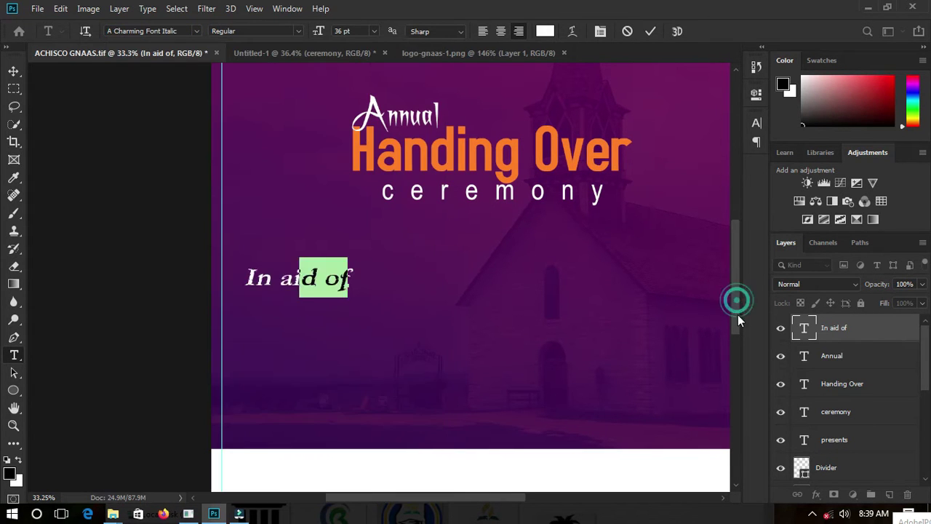
click(182, 31)
text(Arial)
key(Up)
key(Up)
key(Up)
key(Up)
key(Up)
key(Up)
click(813, 513)
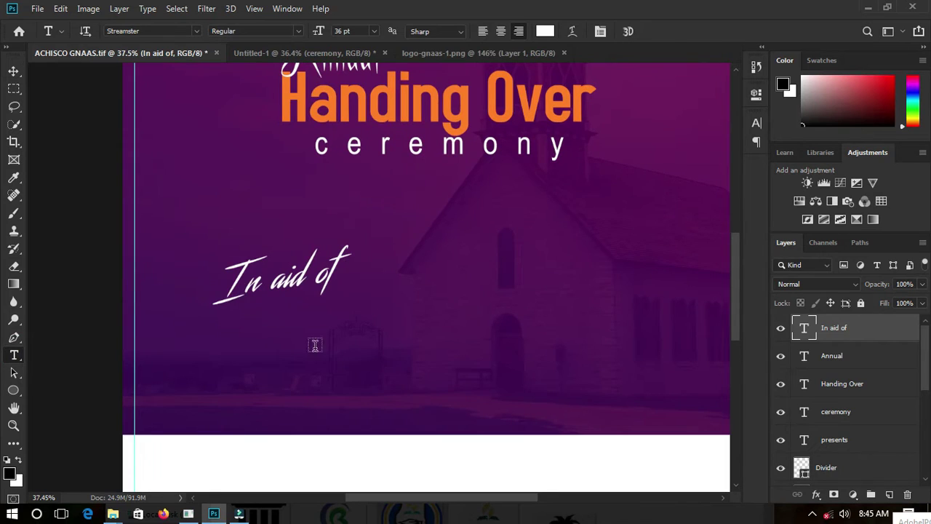
Step: Start a new text layer positioned beneath 'In aid of'
click(314, 344)
drag(281, 386, 445, 397)
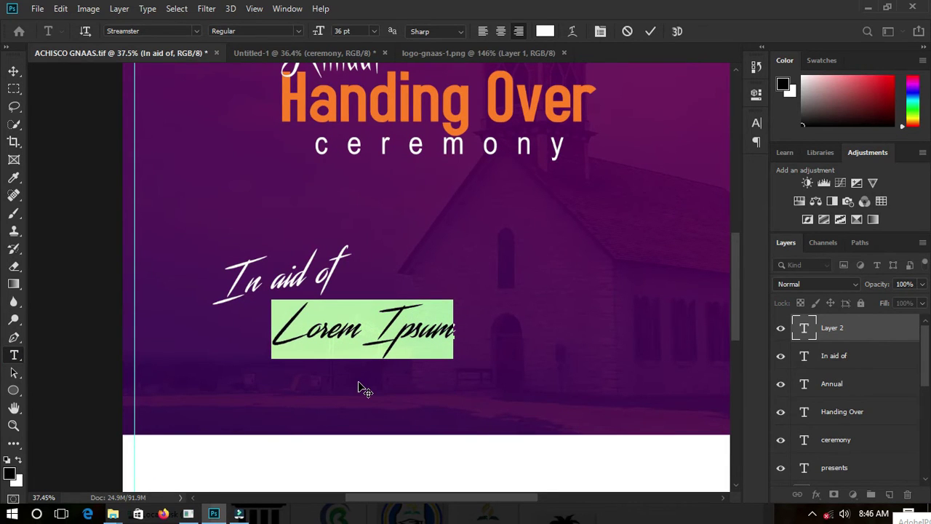
click(146, 30)
Step: Type 'Purchasing a Keyboard for Service' in Arial
text(arial)
key(Return)
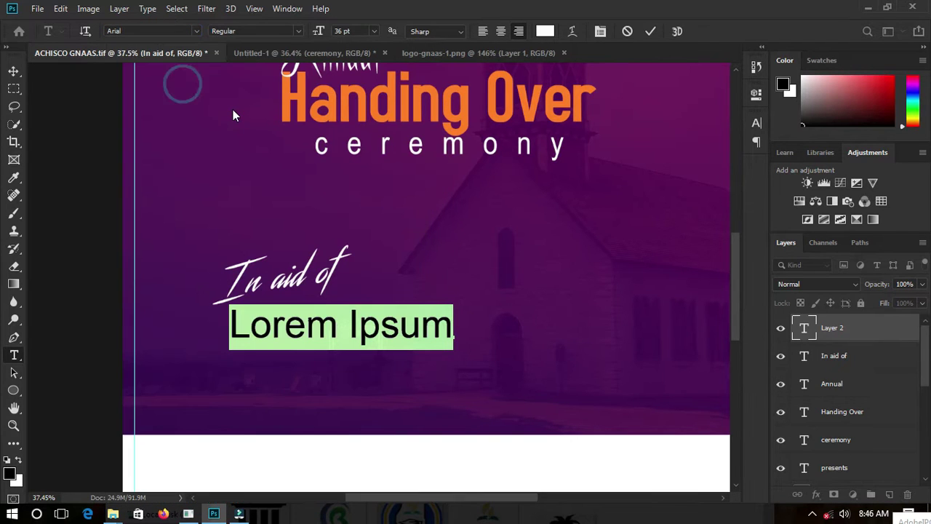
text(P)
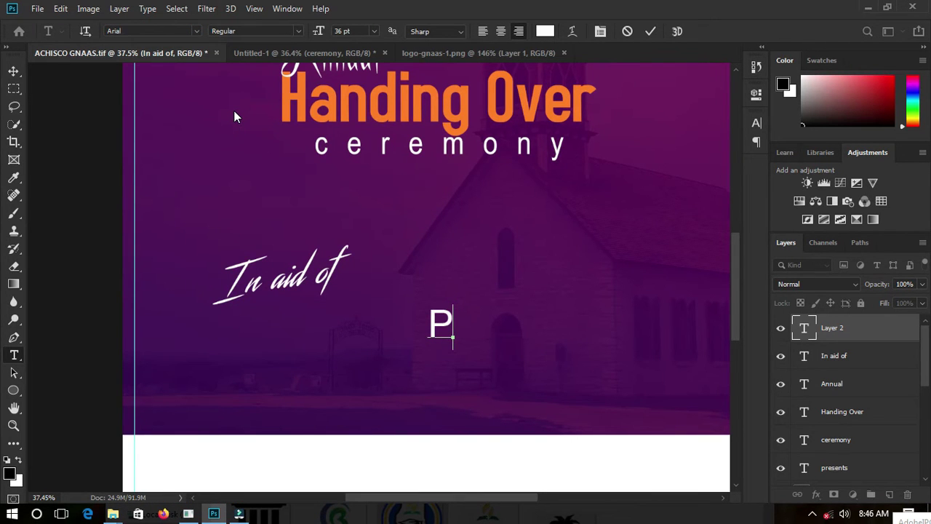
text(urchasing a Keyboa)
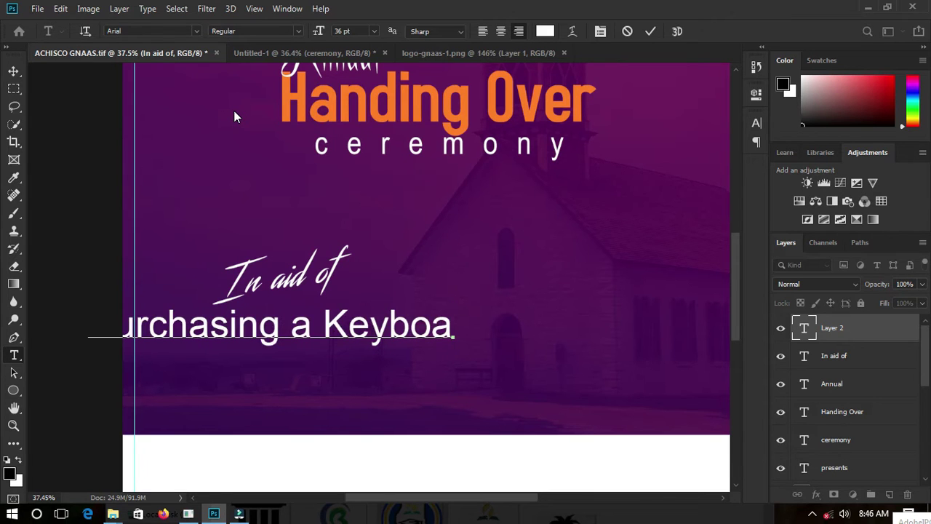
text(rd for Service)
Step: Set the line to 24 pt and position it under 'In aid of'
key(ctrl+a)
click(374, 31)
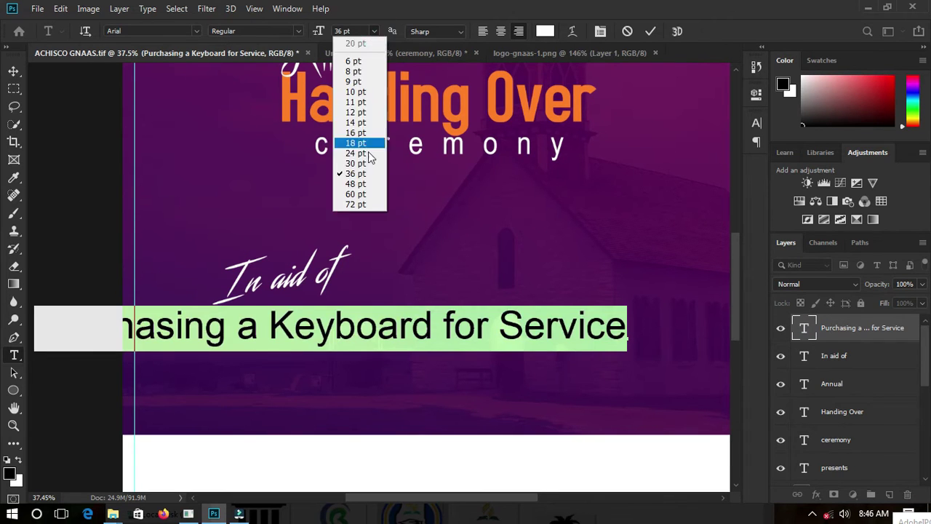
click(409, 381)
scroll(393, 381, down, 3)
click(374, 30)
click(356, 152)
drag(410, 374, 376, 367)
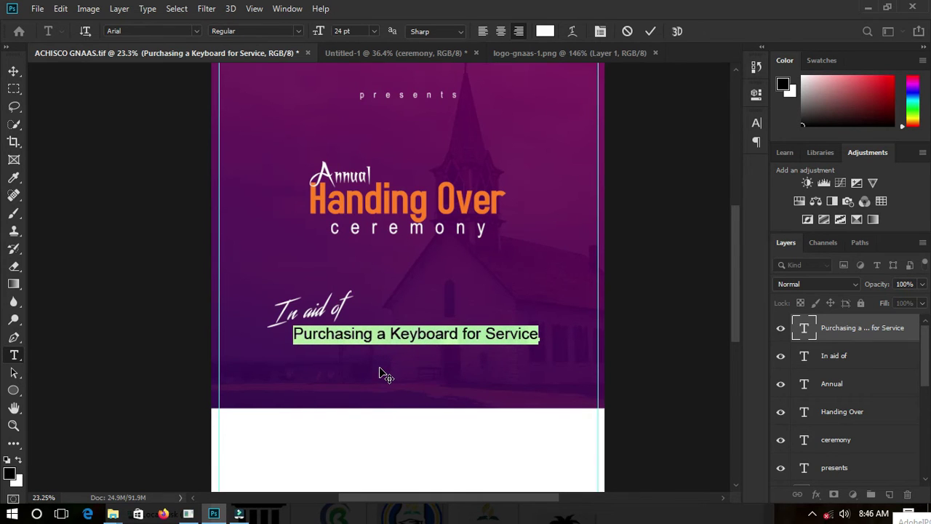
scroll(407, 355, up, 2)
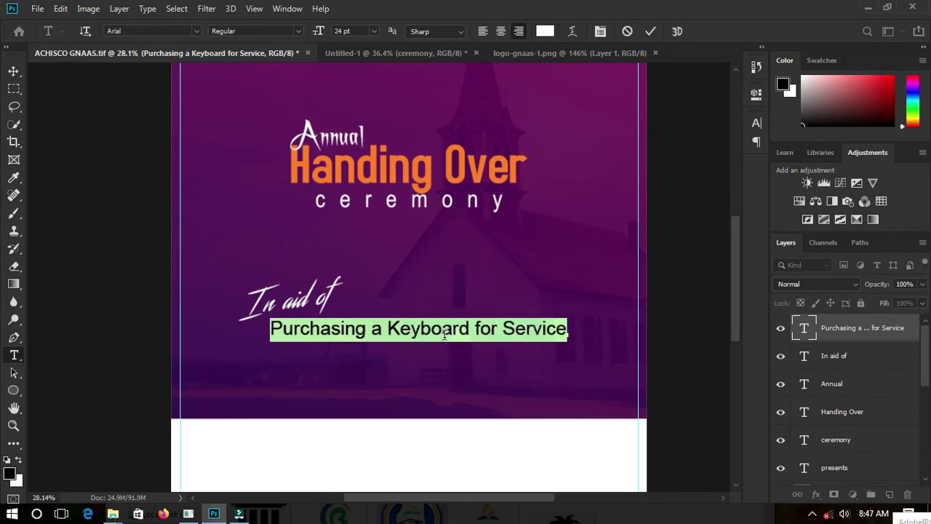
Step: Break the line after 'Keyboard' and centre-align both lines
click(475, 328)
key(Return)
key(ctrl+a)
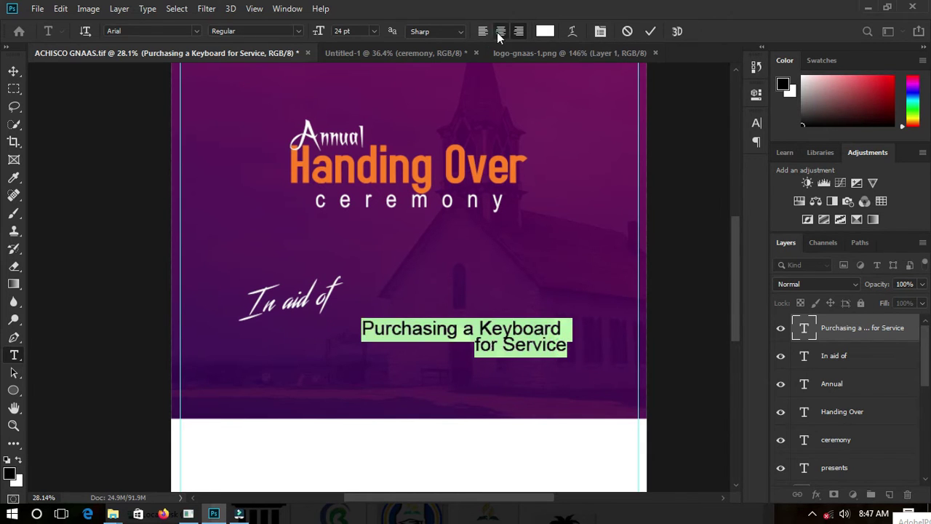
click(501, 31)
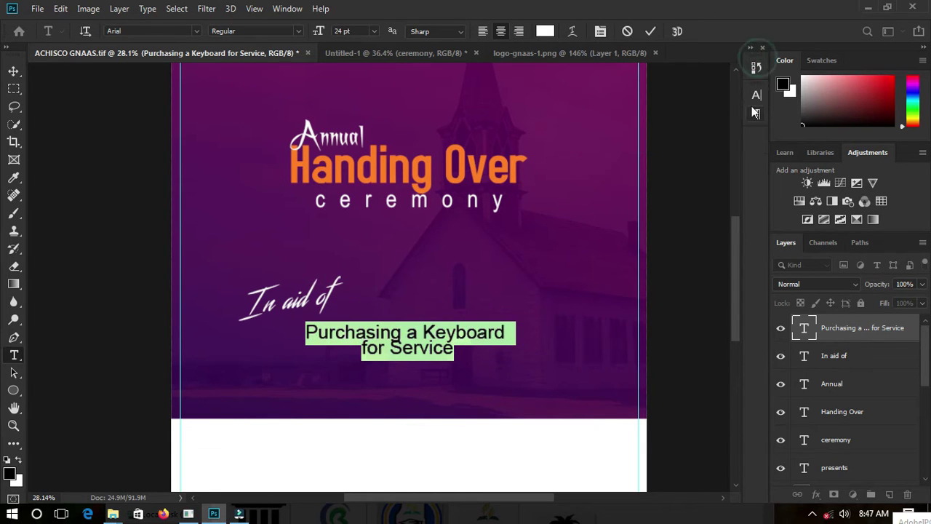
Step: Enlarge the text to 30 pt with tighter leading, then commit it
click(757, 91)
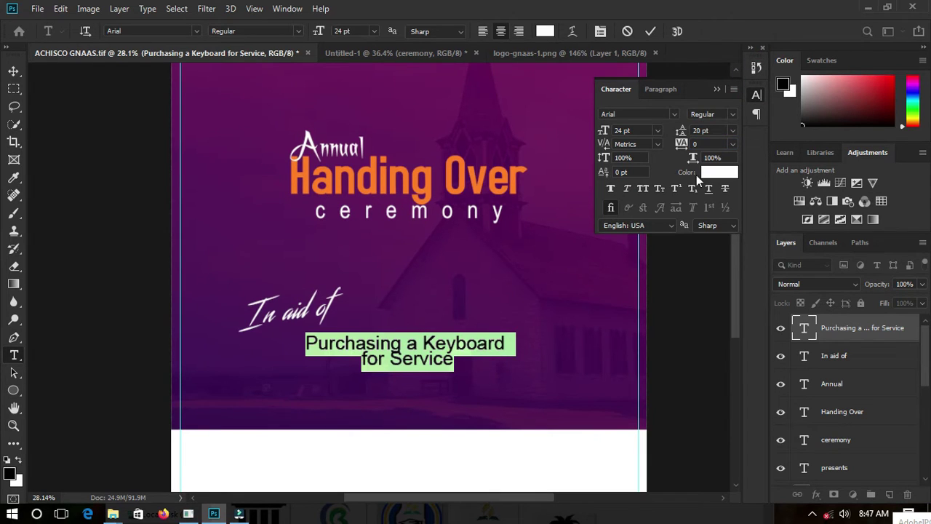
text(25)
click(655, 131)
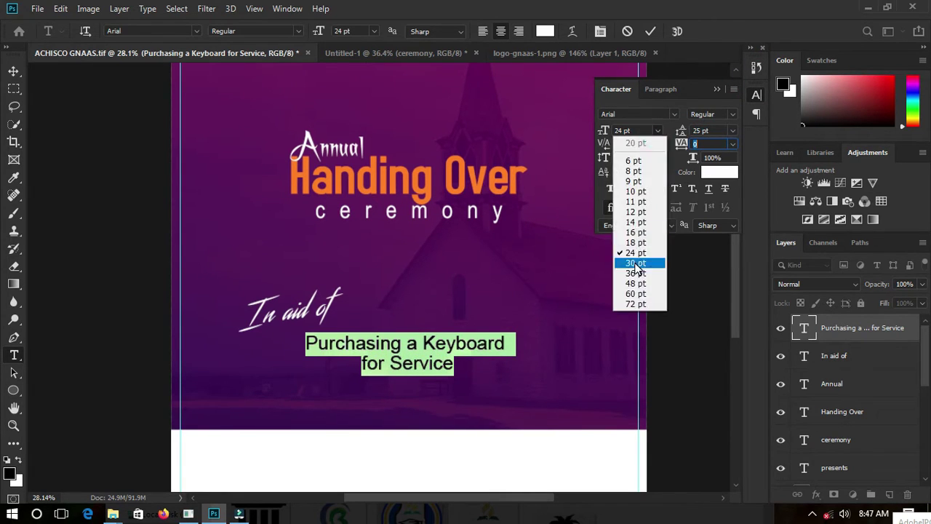
click(634, 281)
drag(685, 134, 683, 132)
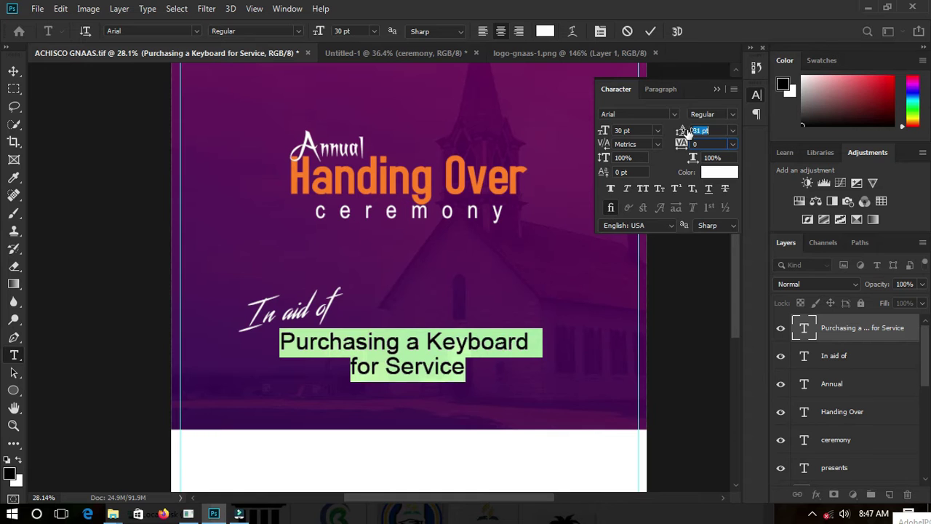
click(713, 90)
click(838, 328)
scroll(469, 344, down, 2)
Step: Set 'for Service' to 18 pt with wider letter spacing
scroll(392, 379, down, 2)
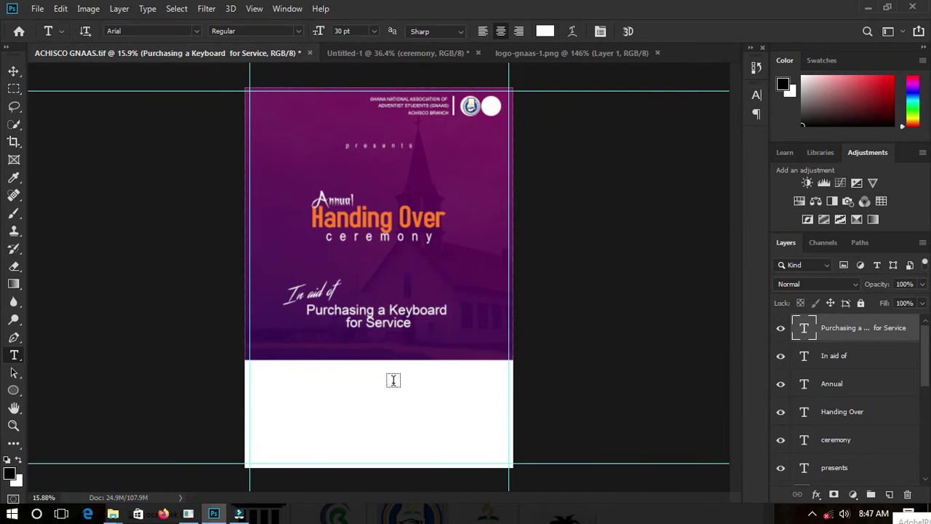
drag(409, 324, 346, 323)
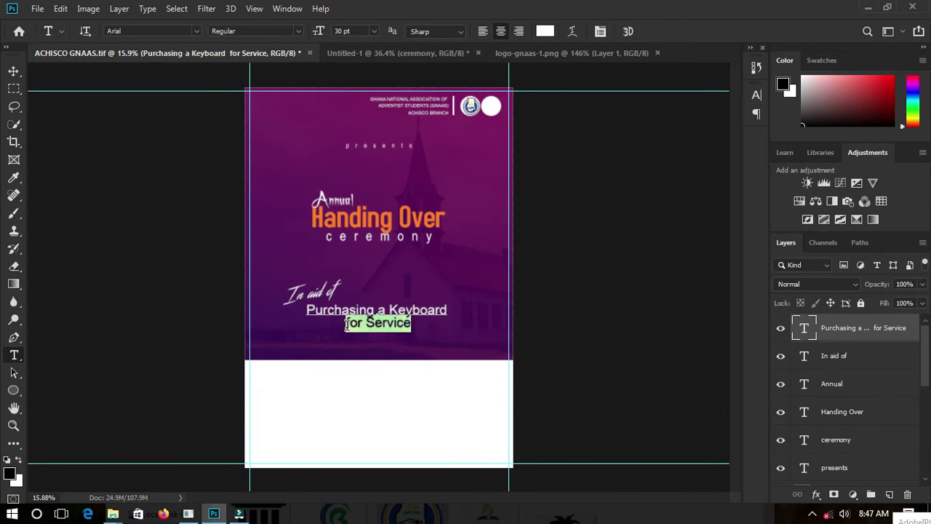
click(373, 31)
click(353, 148)
scroll(372, 325, up, 2)
scroll(372, 325, up, 1)
click(756, 96)
click(657, 130)
click(639, 244)
drag(681, 143, 698, 144)
click(716, 88)
Step: Make the word 'Keyboard' bold
scroll(466, 321, down, 1)
drag(472, 297, 585, 299)
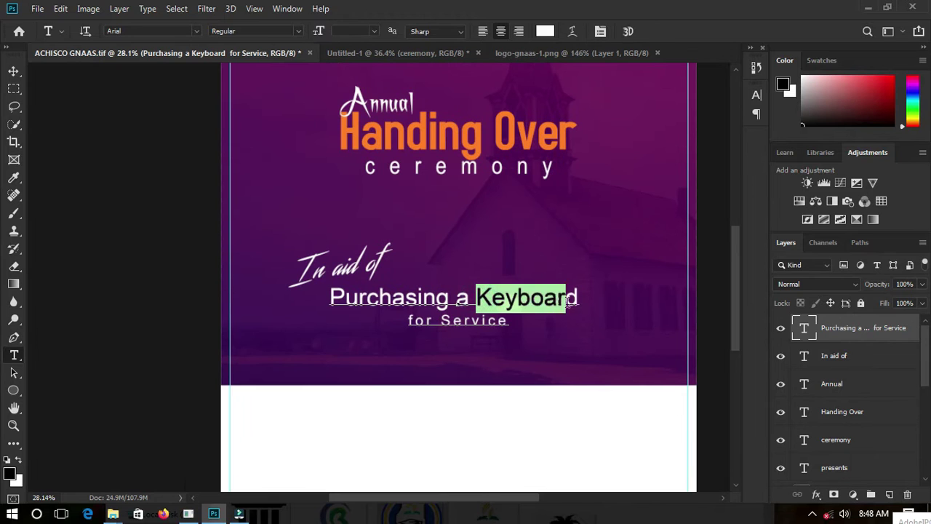
click(298, 31)
click(263, 76)
click(829, 329)
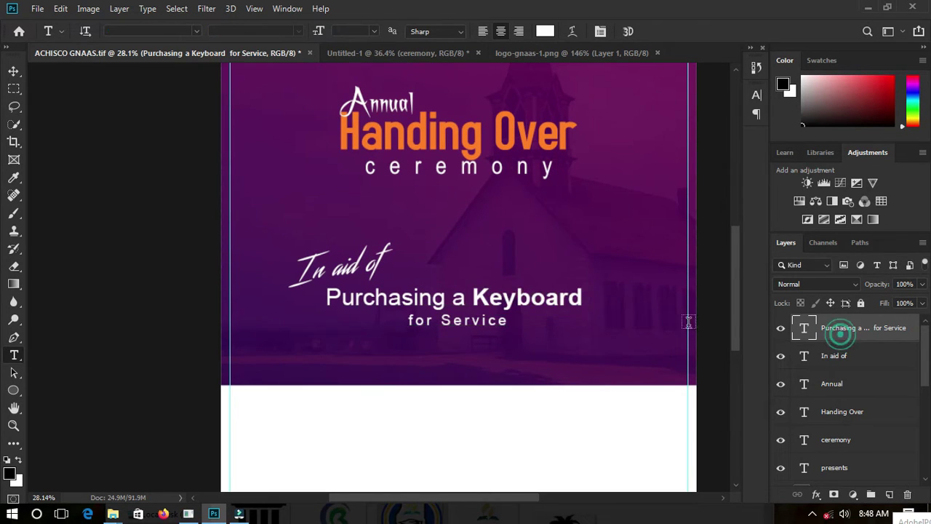
Step: Free Transform-shrink the 'In aid of' text to about 69%
scroll(552, 405, down, 1)
scroll(553, 405, up, 1)
scroll(645, 337, up, 1)
click(833, 355)
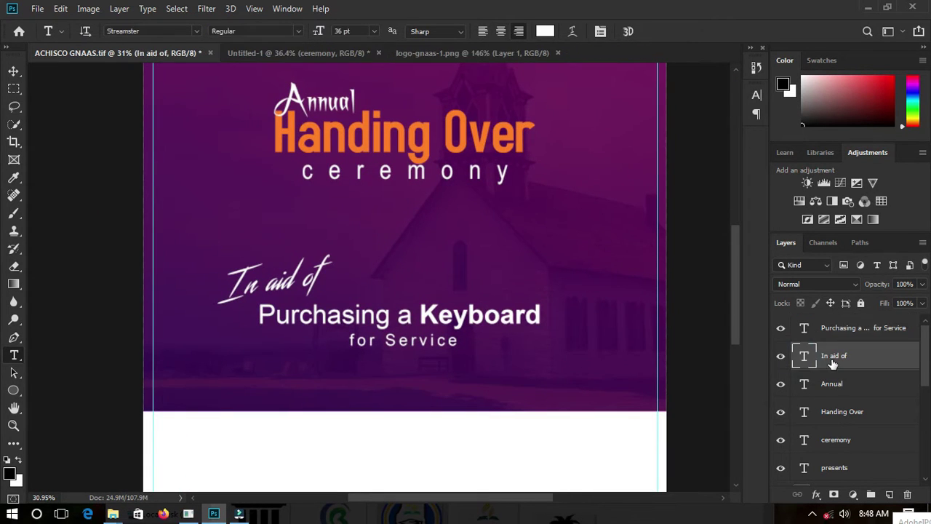
key(ctrl+t)
drag(338, 249, 291, 291)
scroll(291, 291, down, 2)
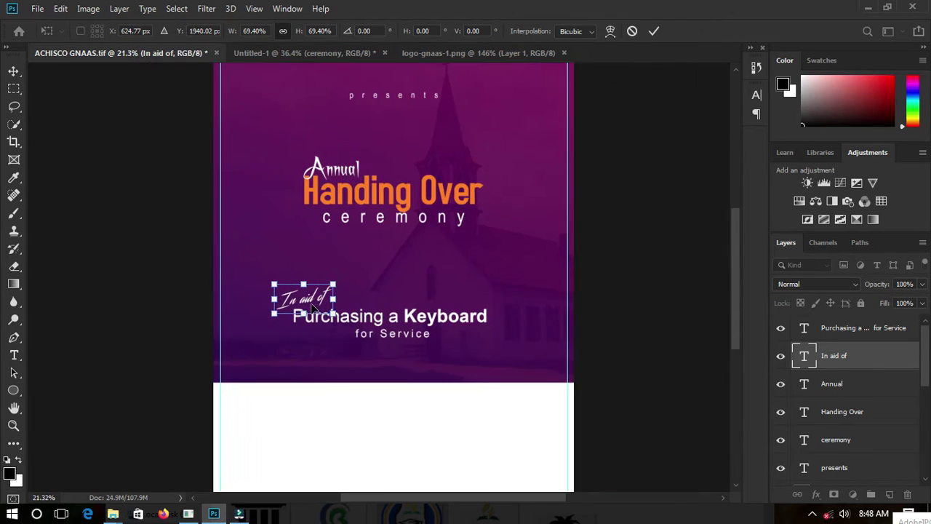
scroll(325, 316, up, 1)
scroll(330, 299, down, 1)
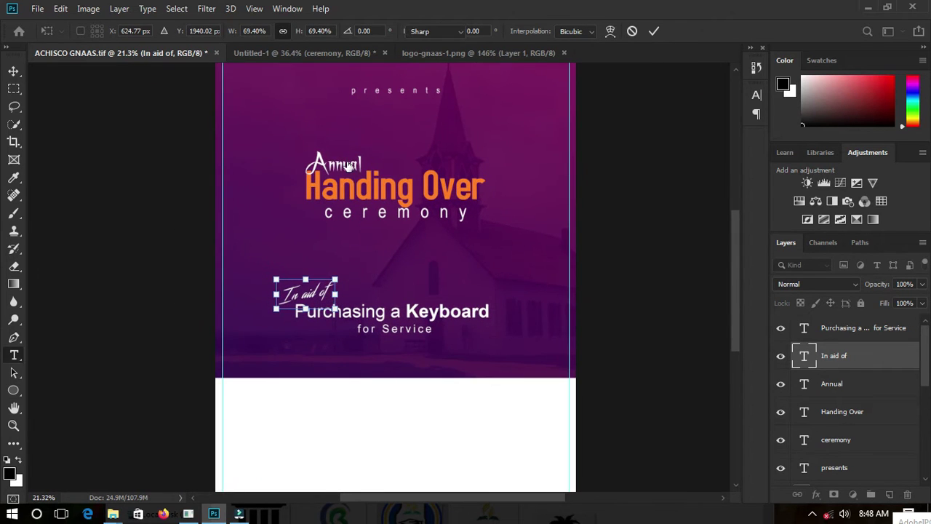
key(Return)
Step: Enlarge the 'Annual', 'Handing Over' and 'ceremony' title layers together
click(831, 383)
ctrl+click(841, 411)
ctrl+click(835, 439)
key(ctrl+t)
drag(485, 219, 516, 240)
key(Return)
Step: Enlarge the 'Purchasing' and 'In aid of' lines together around their centre
key(t)
scroll(421, 334, down, 1)
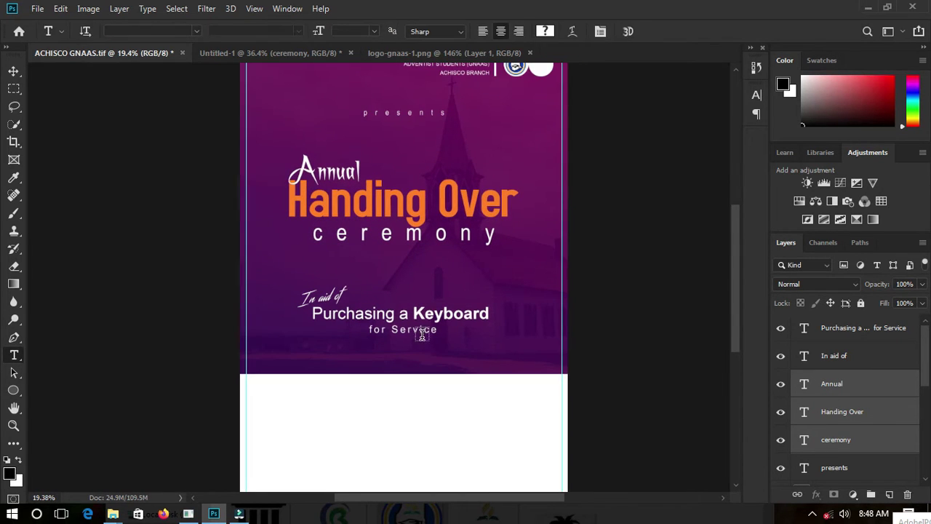
key(v)
click(421, 334)
shift+click(328, 297)
key(ctrl+t)
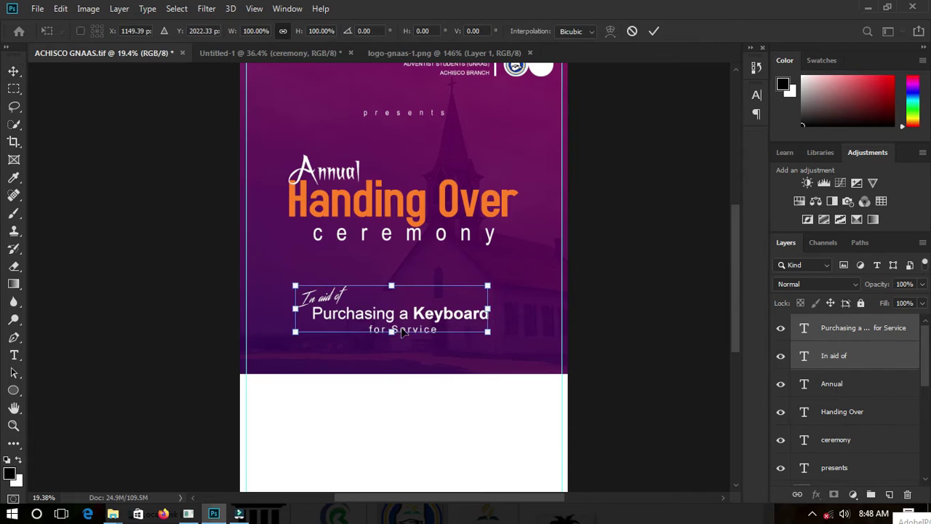
drag(489, 330, 505, 339)
key(Return)
Step: Centre the two text lines horizontally on the page and settle their position
key(ctrl+a)
click(315, 32)
key(ctrl+d)
drag(404, 313, 324, 298)
click(870, 344)
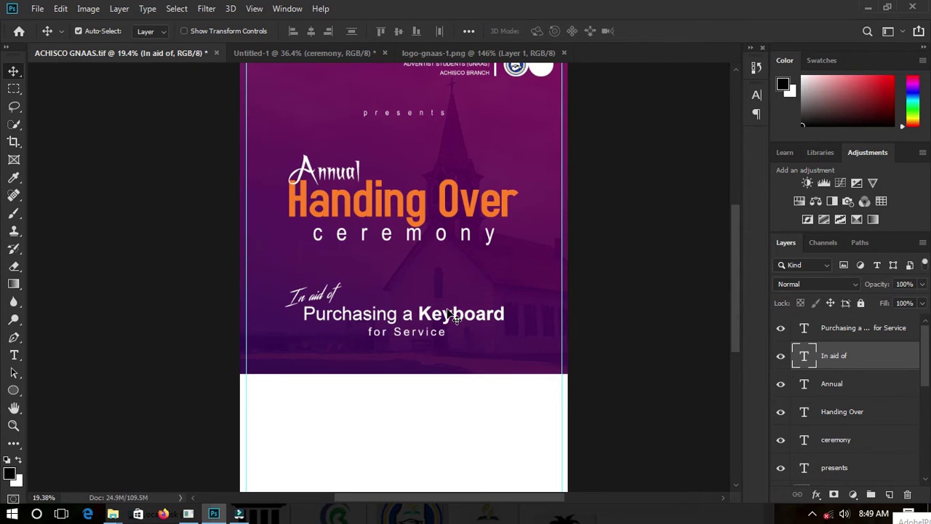
Step: Scale the 'presents' text up to about 137%
scroll(418, 341, down, 2)
scroll(342, 390, up, 2)
scroll(222, 322, down, 2)
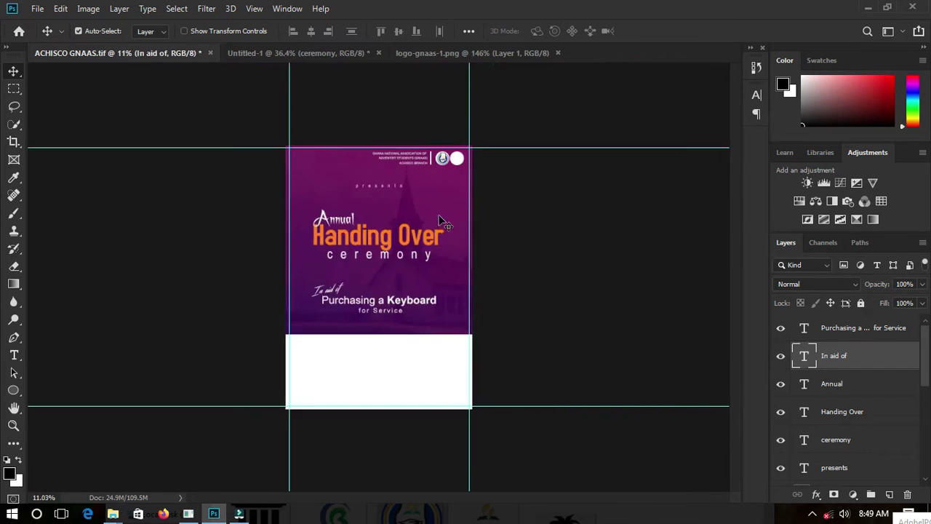
scroll(291, 218, up, 2)
click(382, 114)
key(ctrl+t)
drag(435, 113, 465, 114)
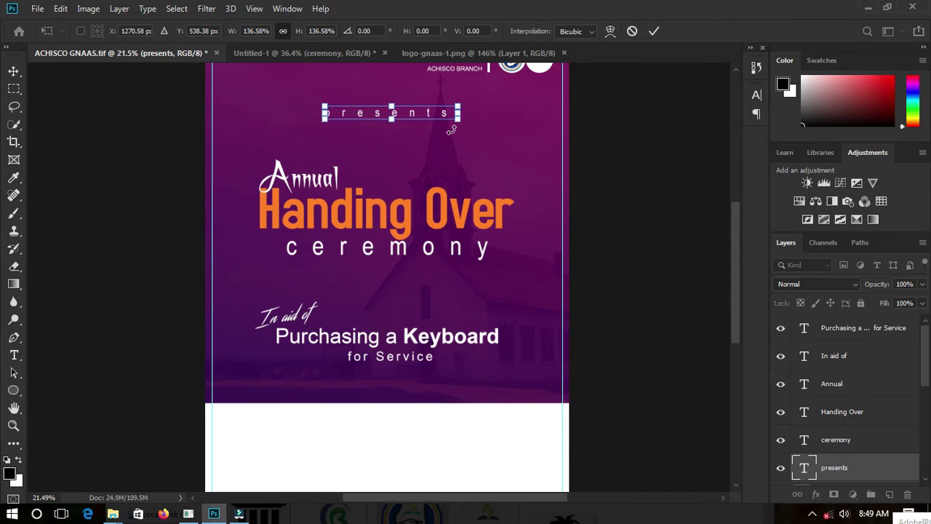
key(Return)
scroll(347, 348, down, 1)
scroll(347, 350, down, 1)
scroll(327, 415, up, 1)
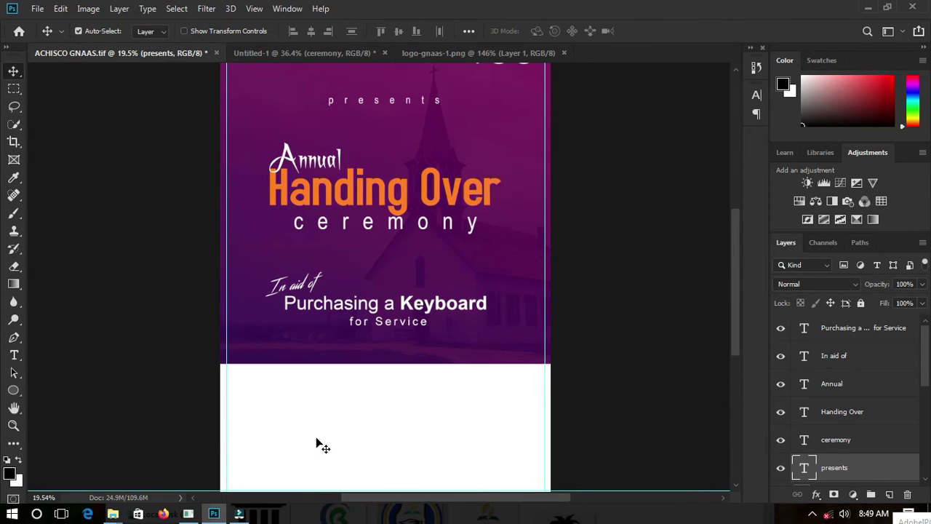
scroll(297, 440, down, 1)
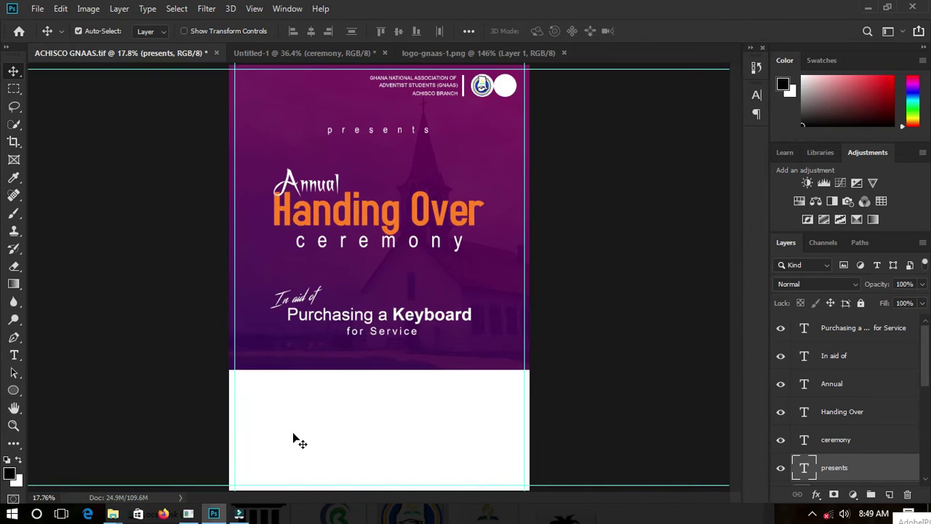
Step: Start a Century Gothic Regular text box at the left of the white section
click(13, 355)
click(271, 392)
drag(264, 415, 343, 415)
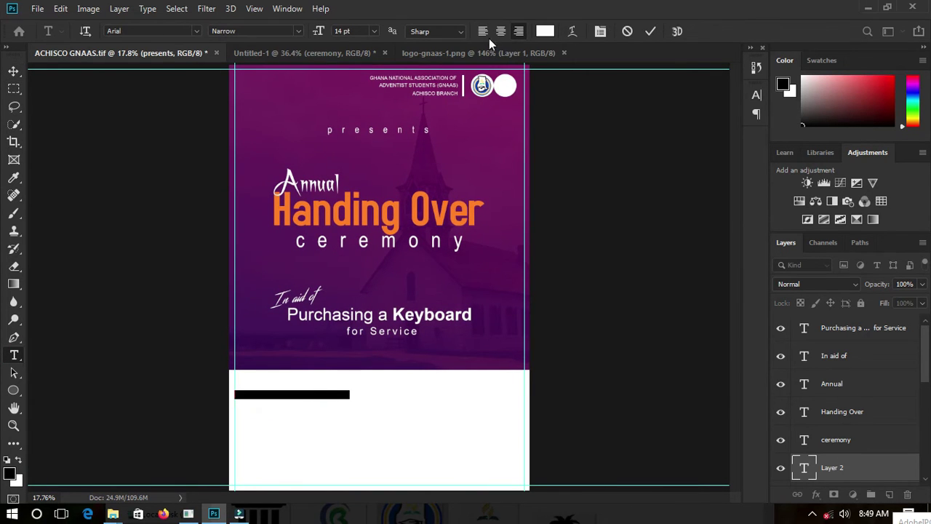
click(483, 31)
click(148, 30)
text(cen)
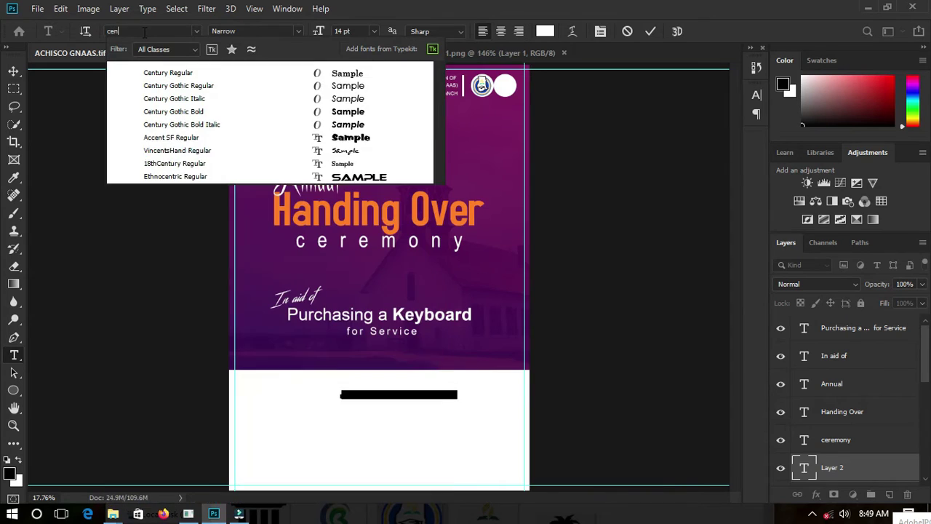
text(tu)
click(185, 85)
drag(420, 405, 323, 407)
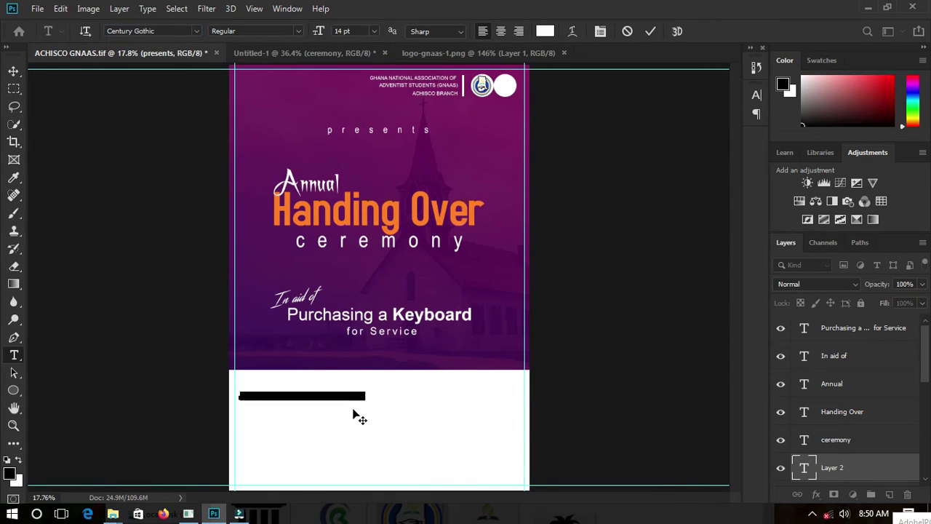
key(BackSpace)
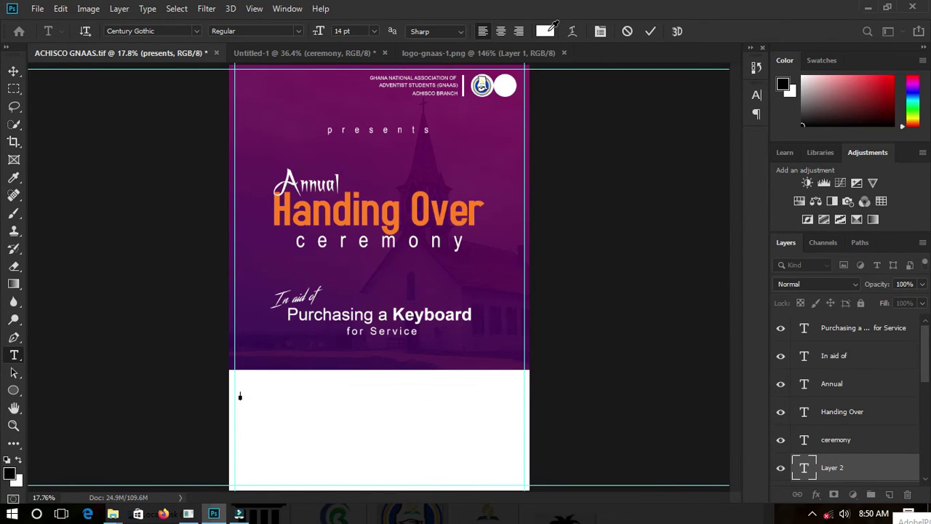
Step: Give the new text a dark purple colour and 16 pt size
click(547, 31)
click(706, 384)
click(732, 414)
key(Return)
click(373, 31)
click(360, 153)
text(SA)
key(BackSpace)
key(BackSpace)
click(755, 96)
click(728, 143)
click(720, 218)
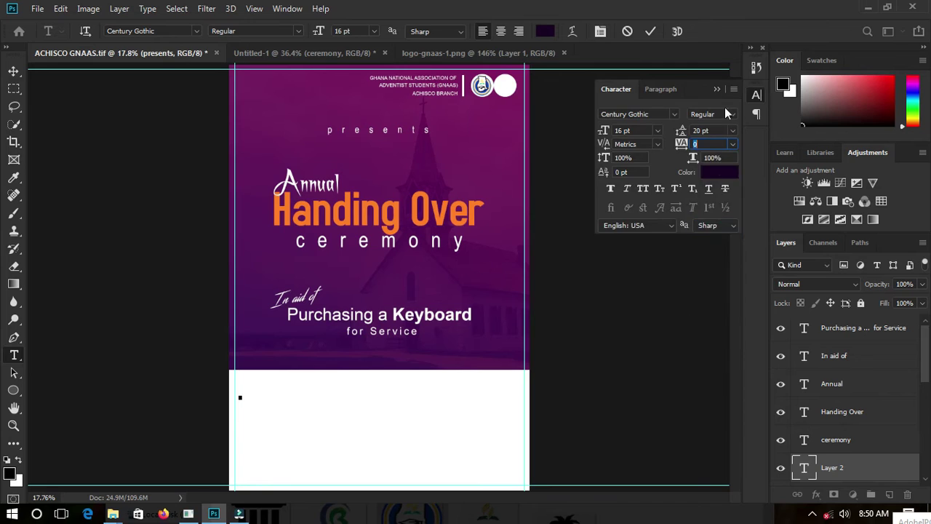
click(711, 94)
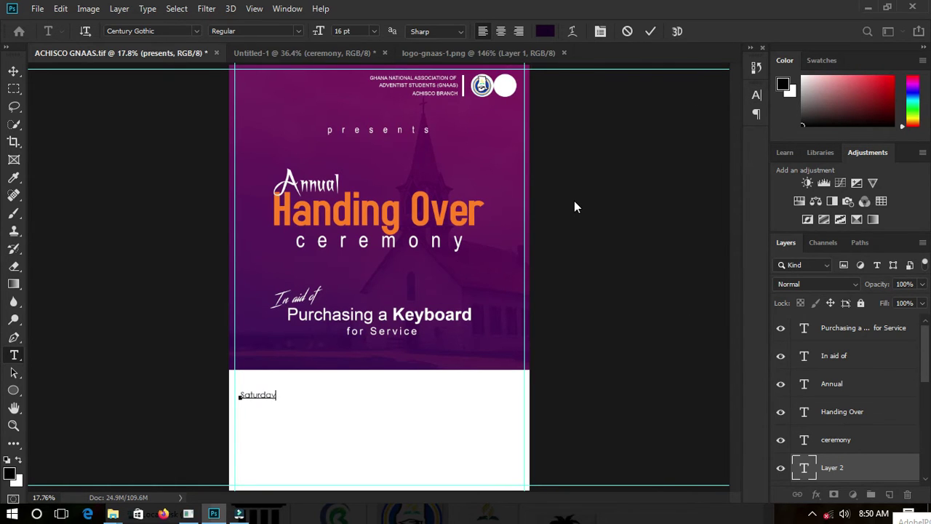
text(Saturday)
Step: Commit the 'Saturday' text and resize it to 24 pt
click(837, 468)
key(v)
scroll(240, 393, up, 2)
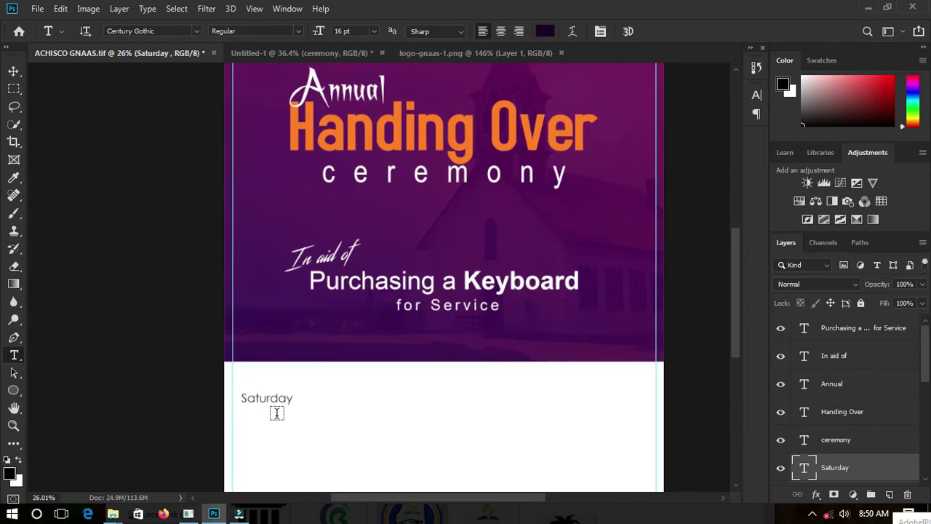
double_click(805, 467)
click(296, 30)
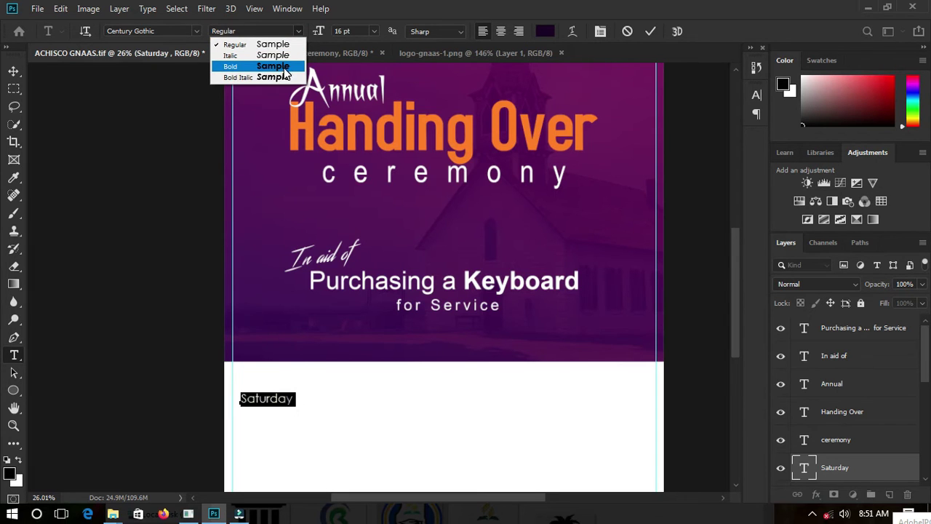
click(374, 30)
click(374, 30)
click(359, 152)
scroll(316, 332, down, 3)
scroll(307, 390, up, 2)
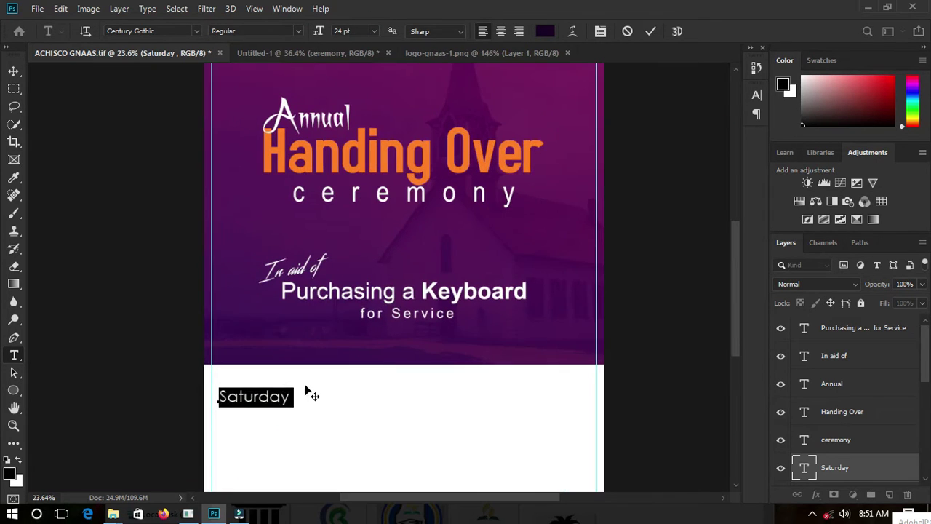
key(ctrl+Return)
Step: Place a vertical guide near the left margin and align the Saturday copies to it
key(v)
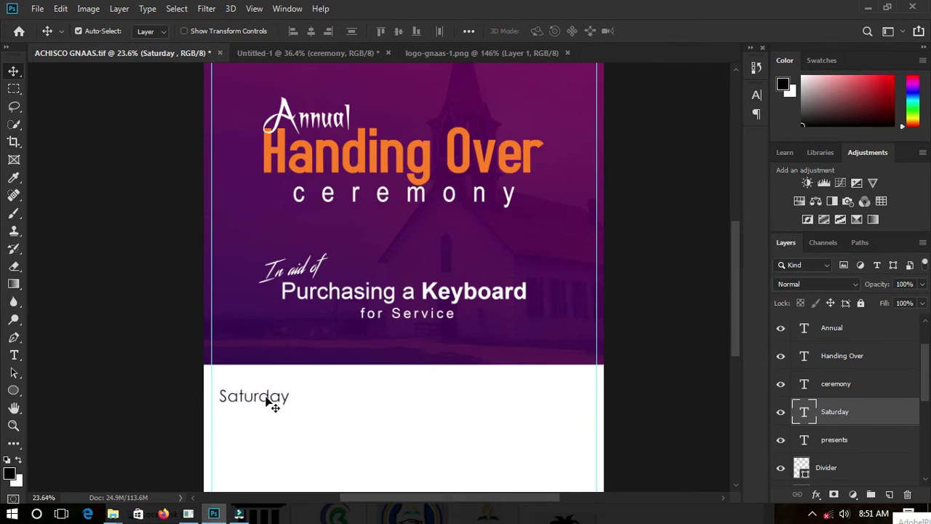
scroll(270, 408, down, 2)
scroll(266, 397, up, 2)
drag(221, 312, 252, 325)
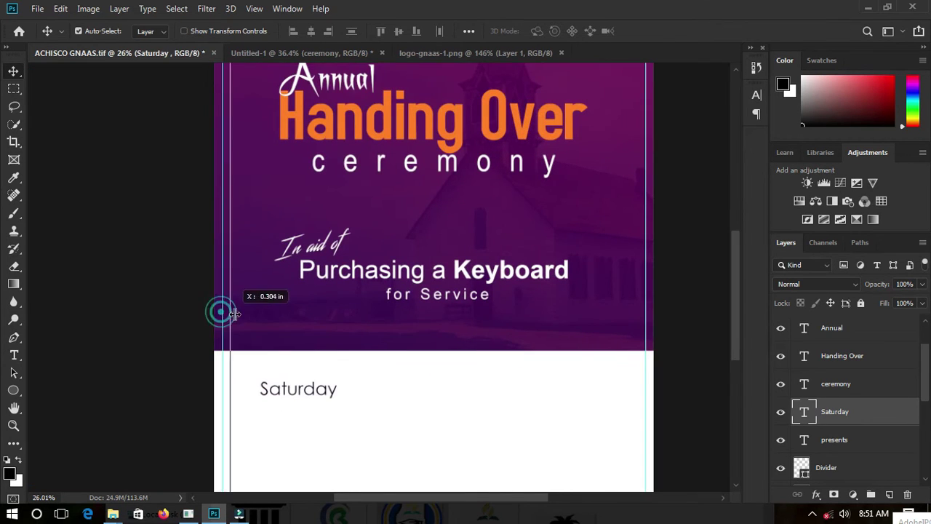
mouse_move(291, 389)
mouse_down()
mouse_move(281, 389)
mouse_move(361, 412)
mouse_move(359, 441)
mouse_up()
scroll(249, 401, up, 2)
scroll(347, 404, down, 1)
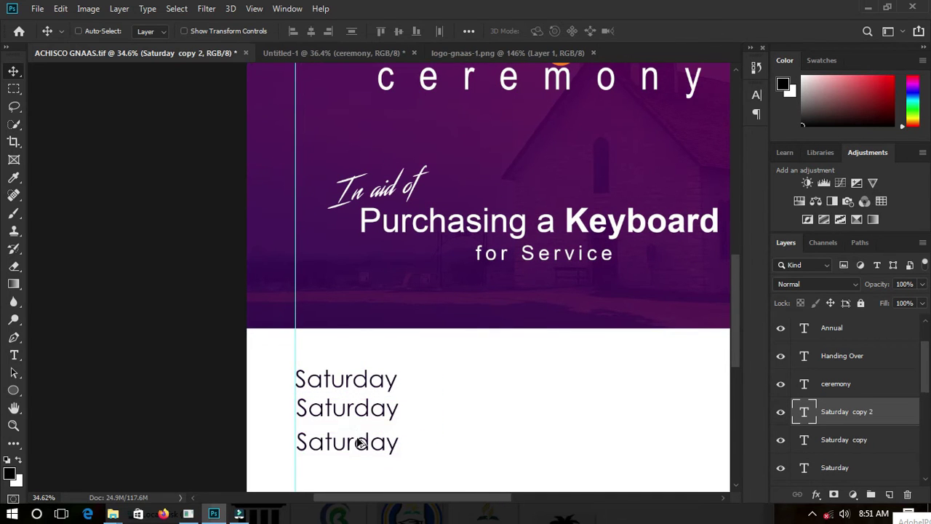
ctrl+click(347, 413)
drag(357, 416, 356, 415)
Step: Change the middle copy to '31st July,2021' in bold
double_click(805, 442)
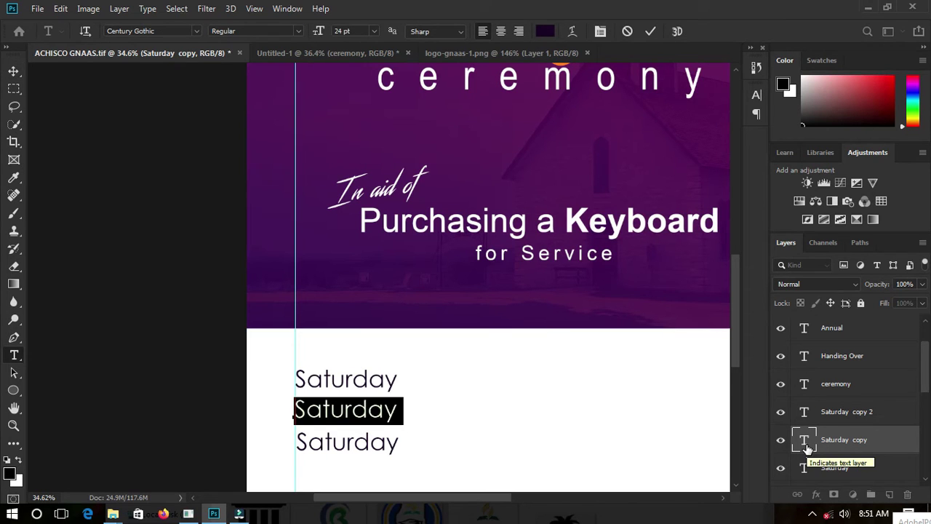
text(31st July 2021)
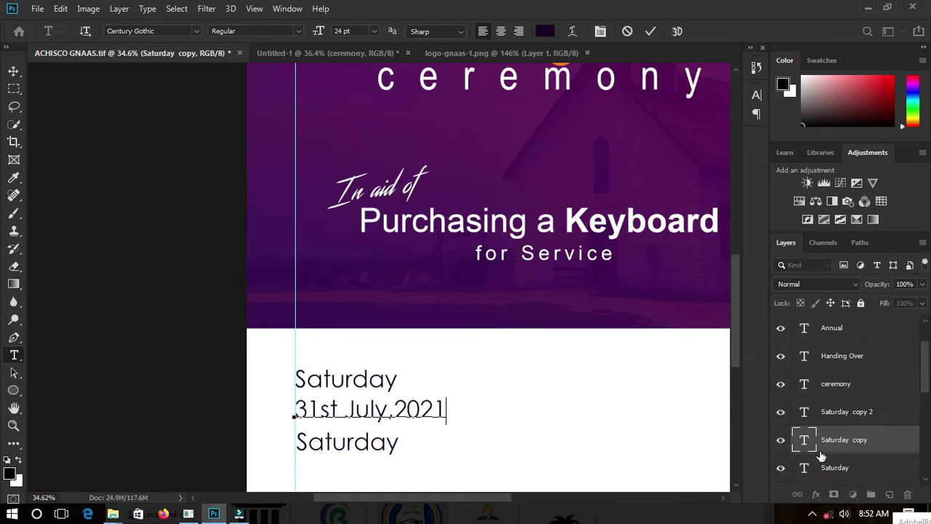
double_click(813, 445)
click(297, 31)
click(240, 67)
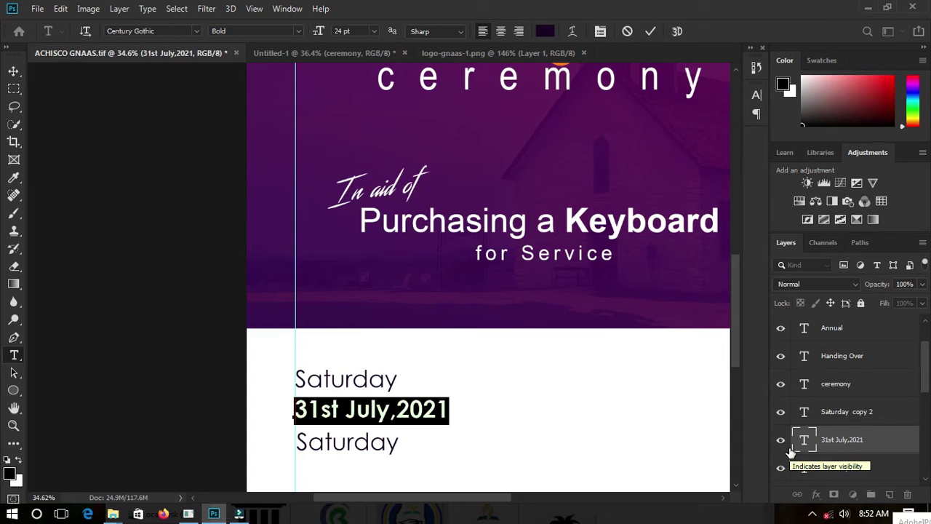
Step: Change the third copy to '09:00 am GMT'
scroll(799, 441, down, 2)
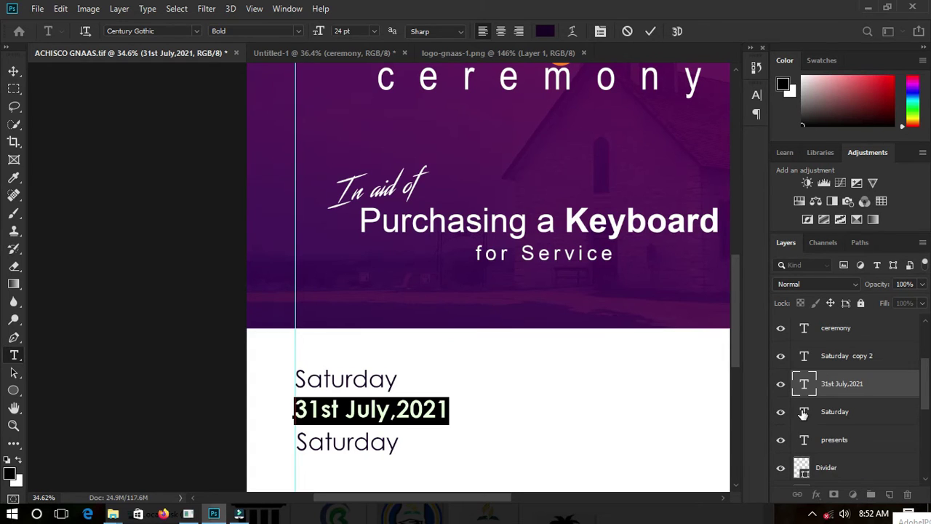
double_click(804, 356)
text(09:00 am)
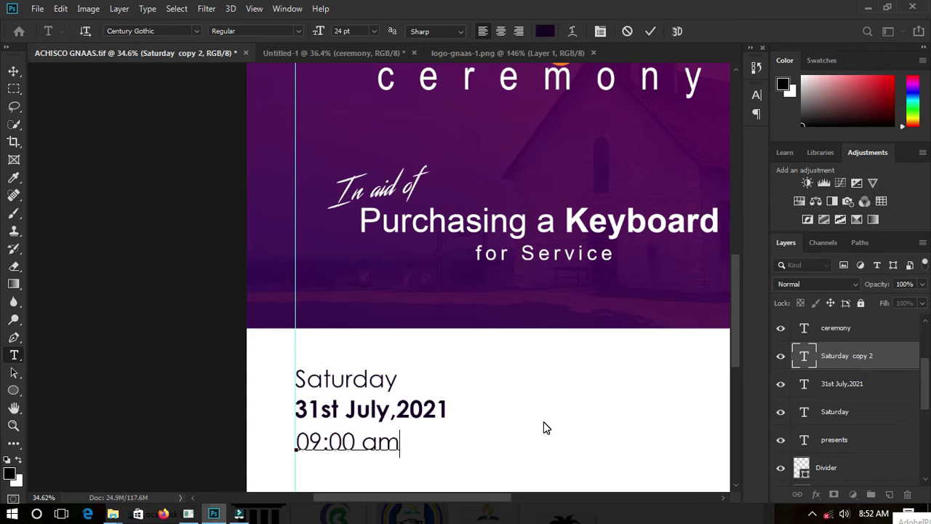
text( GMT)
key(ctrl+Return)
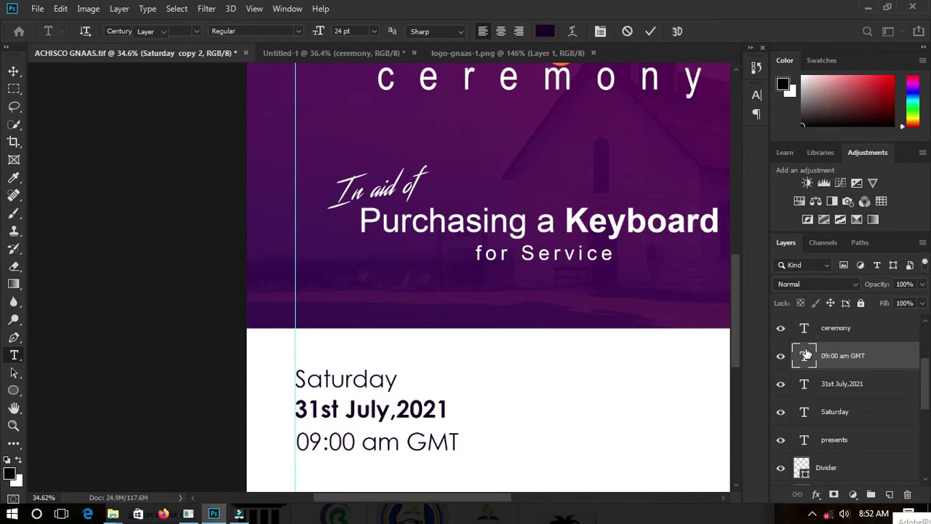
key(v)
Step: Tuck the date and time lines under Saturday and duplicate the three-line block rightward
alt+scroll(294, 403, down, 2)
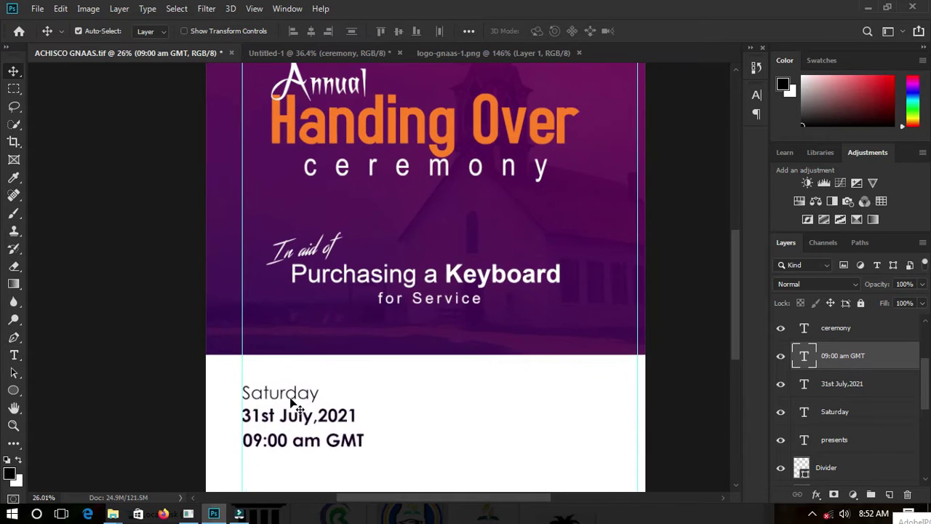
alt+scroll(291, 471, up, 1)
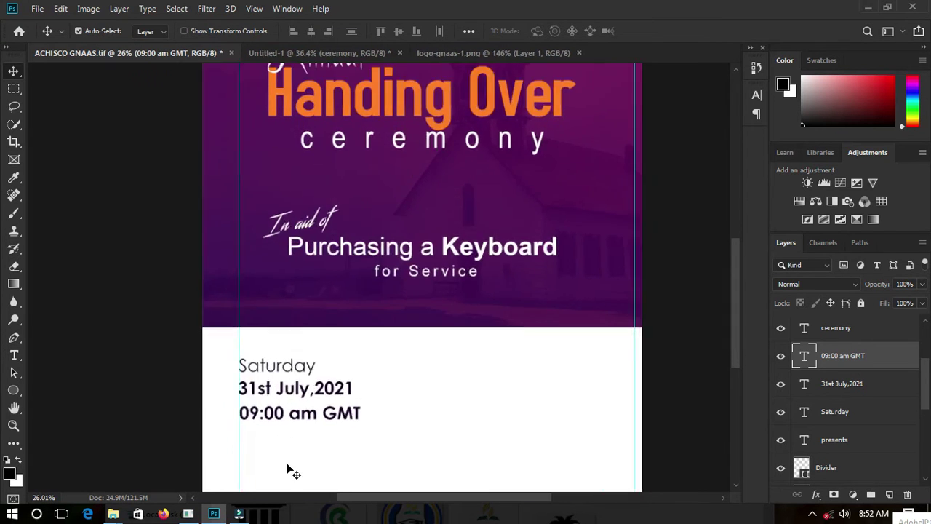
alt+scroll(269, 353, down, 2)
alt+scroll(344, 369, down, 1)
alt+scroll(319, 452, down, 2)
alt+scroll(319, 447, up, 1)
alt+scroll(318, 412, down, 2)
alt+scroll(359, 378, up, 1)
click(294, 387)
alt+scroll(294, 388, up, 2)
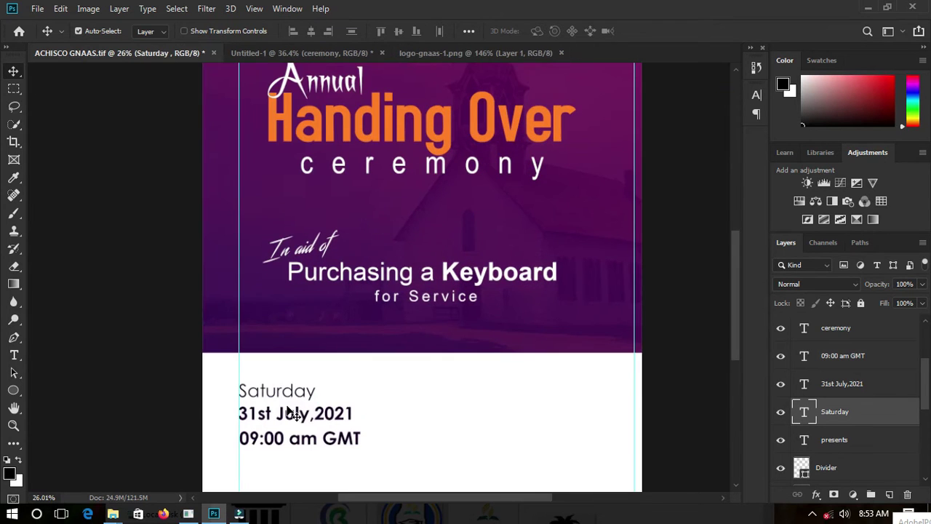
drag(294, 416, 296, 438)
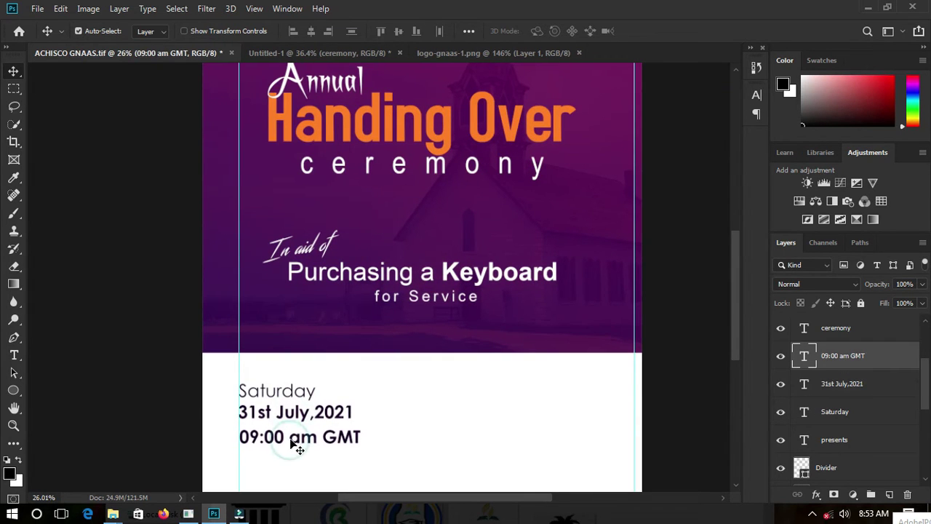
shift+click(827, 415)
alt+drag(347, 412, 621, 412)
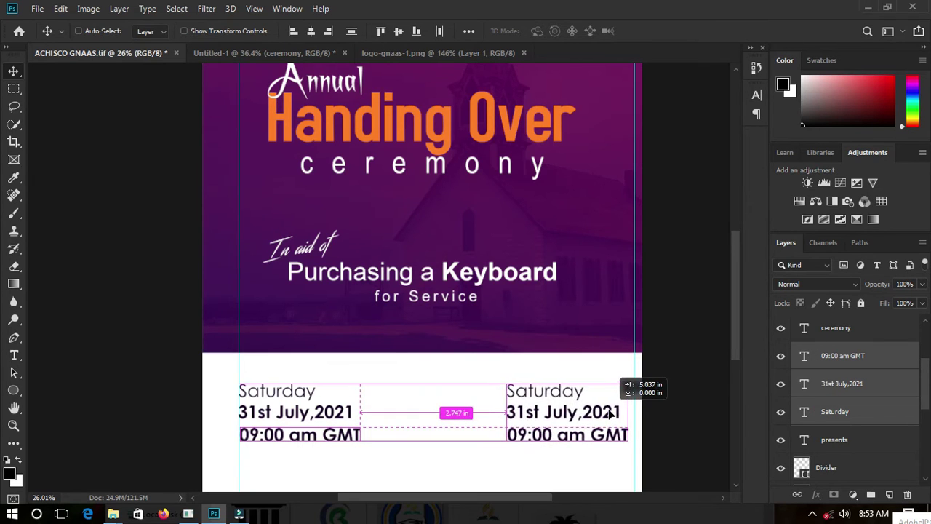
Step: Right-align the copied Saturday, date and time lines
double_click(551, 392)
click(519, 31)
double_click(803, 383)
click(519, 30)
double_click(804, 356)
click(519, 31)
Step: Move the copied three-line block against the right margin guide
shift+click(829, 411)
key(v)
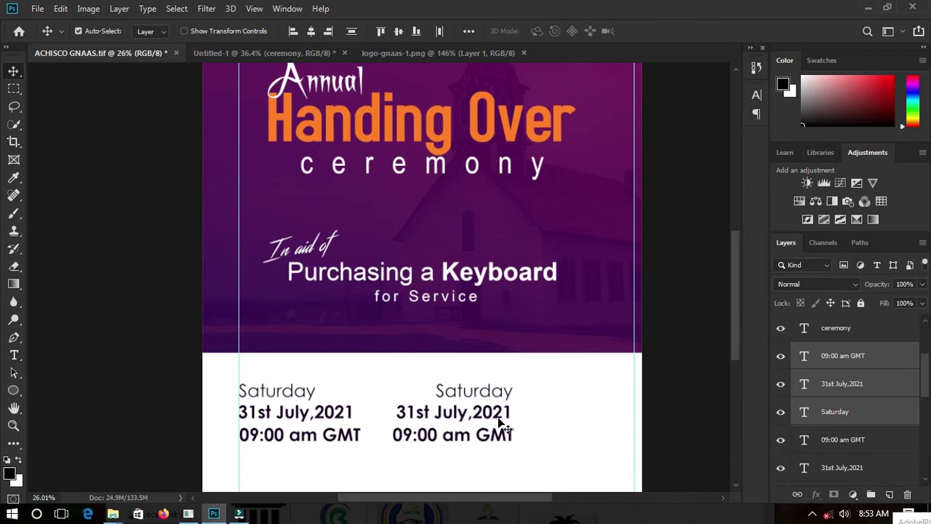
drag(494, 413, 581, 408)
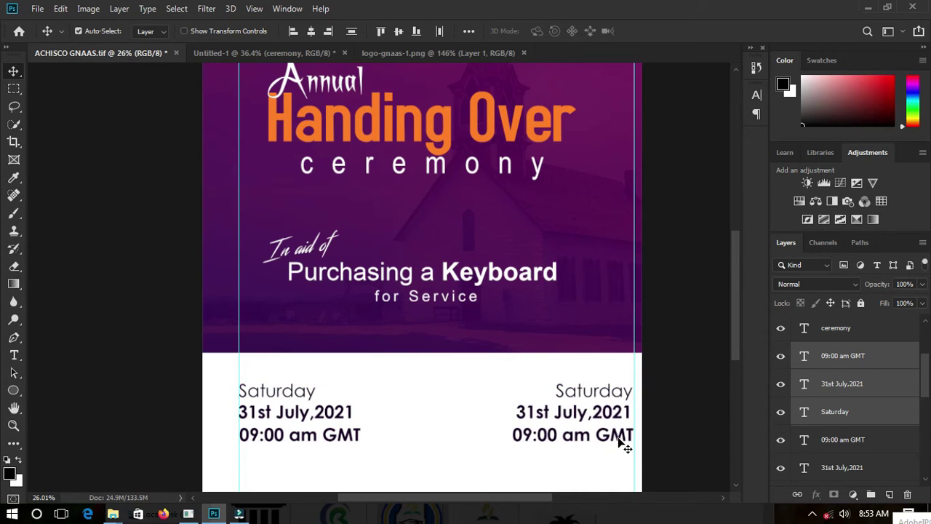
Step: Retype the right-hand Saturday line as 'Assembly Hall' and commit it
double_click(803, 411)
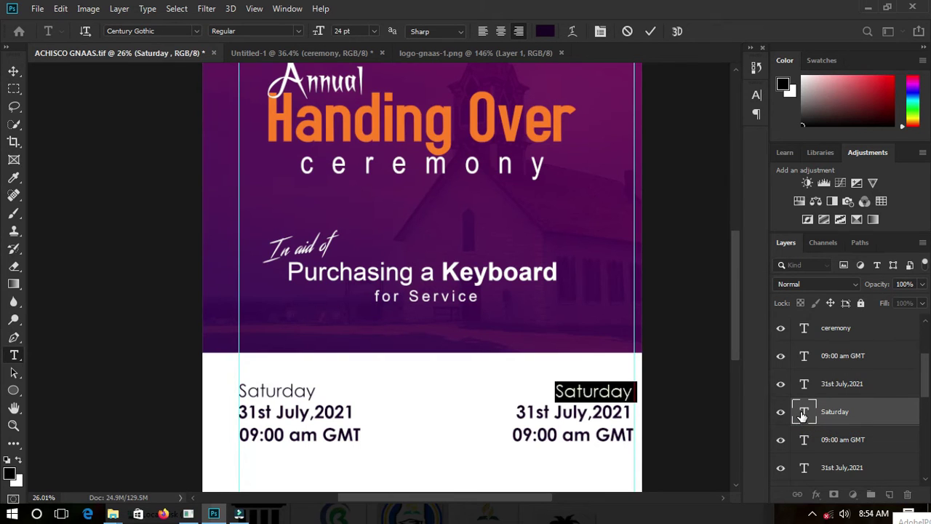
key(BackSpace)
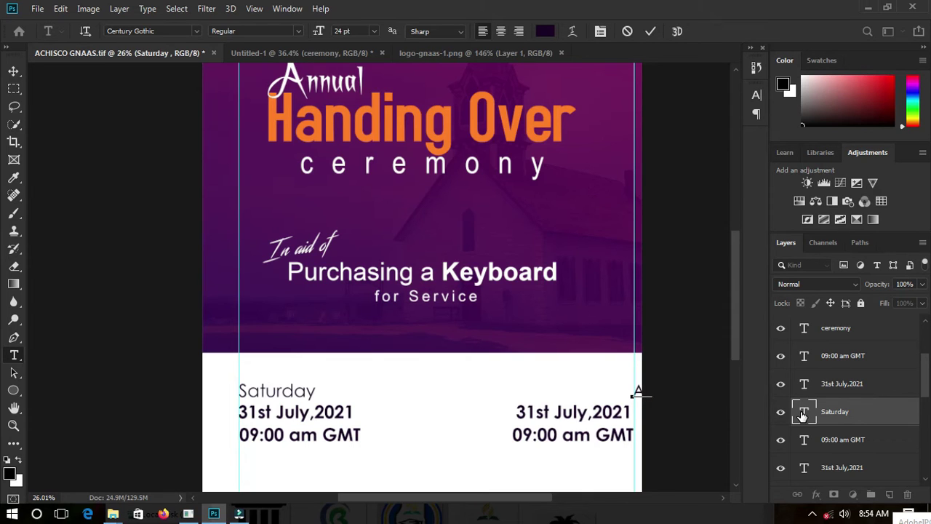
key(ctrl+z)
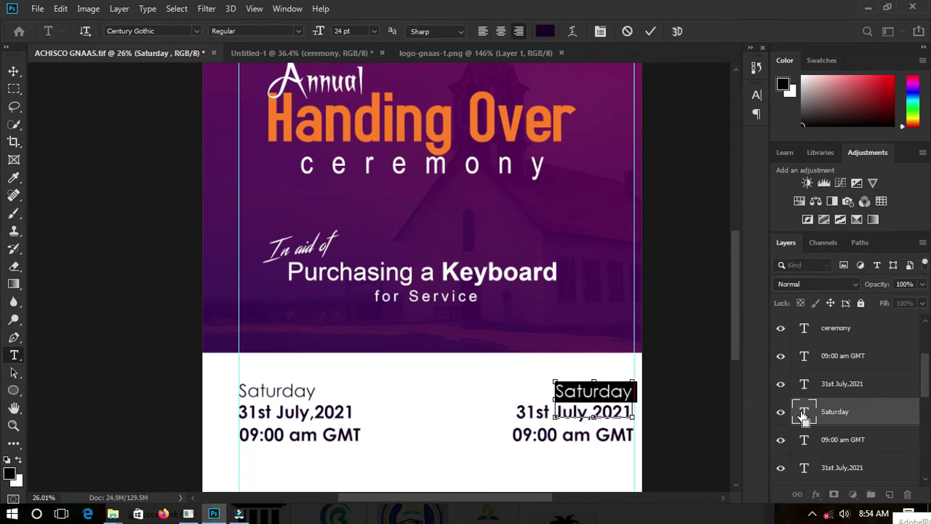
click(631, 391)
key(BackSpace)
key(BackSpace)
key(BackSpace)
key(BackSpace)
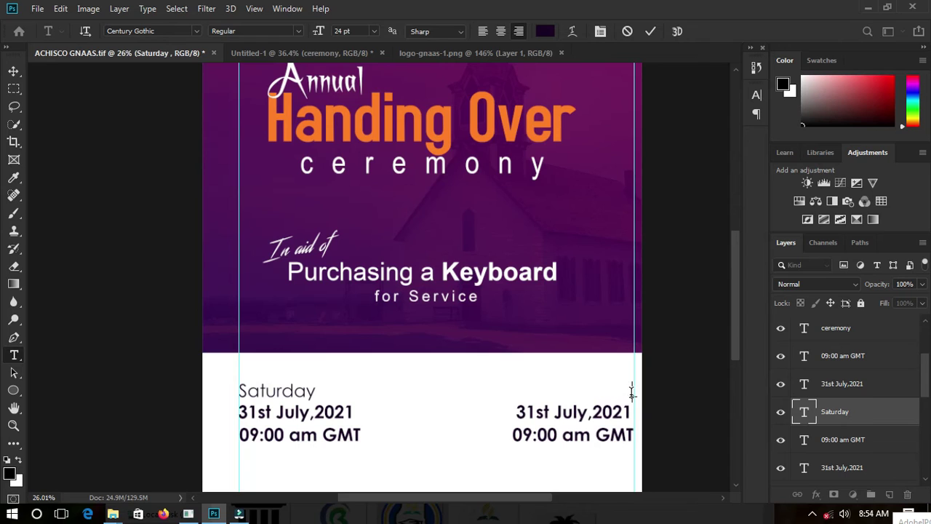
text(Assembly Hall)
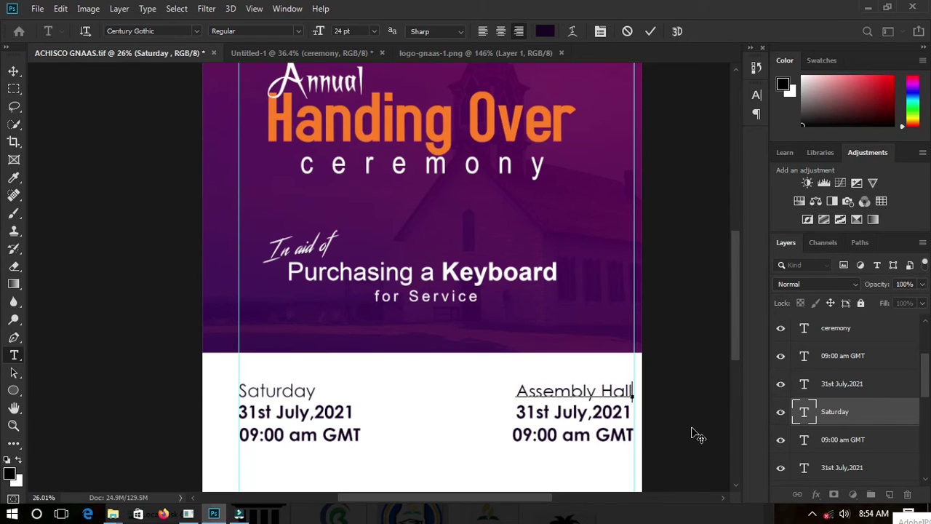
click(802, 413)
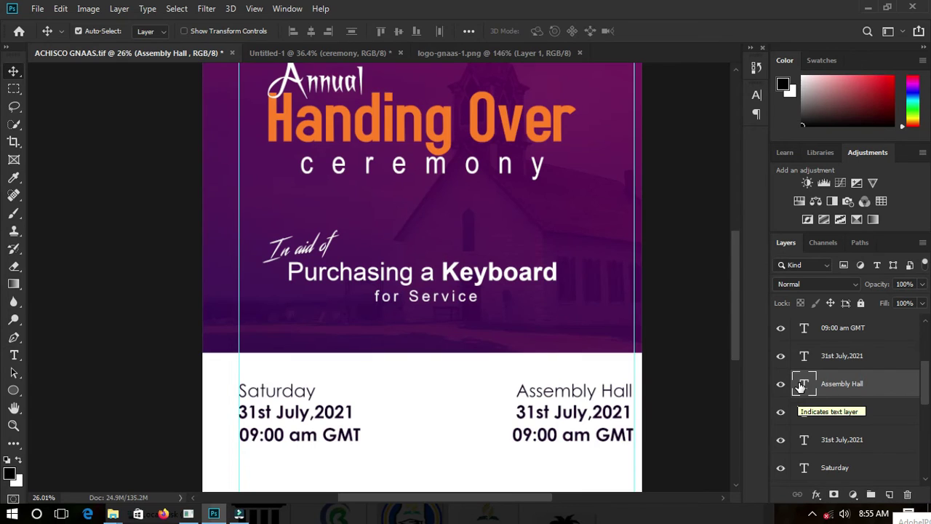
Step: Change the right-hand date line to read 'Achisco'
double_click(803, 356)
click(633, 410)
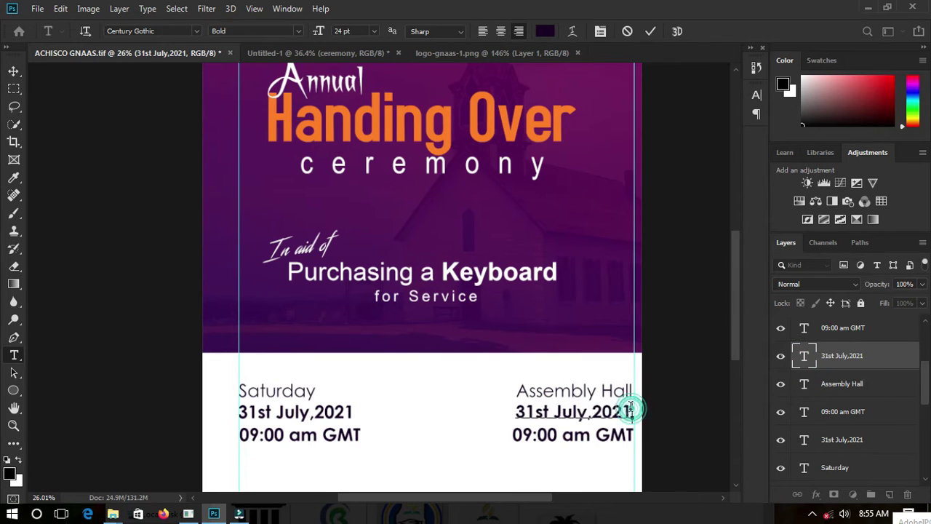
key(BackSpace)
key(BackSpace)
key(BackSpace)
key(BackSpace)
key(BackSpace)
text(Achi)
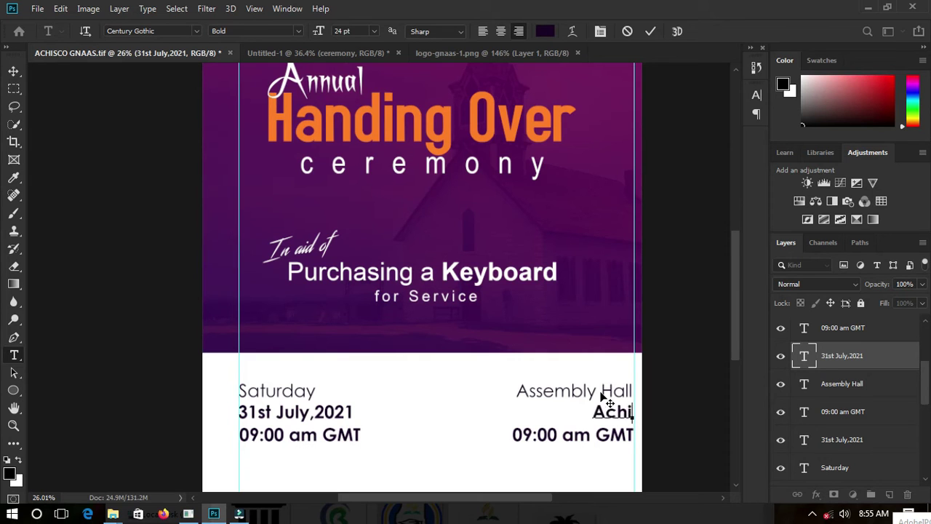
text(sco)
key(ctrl+Return)
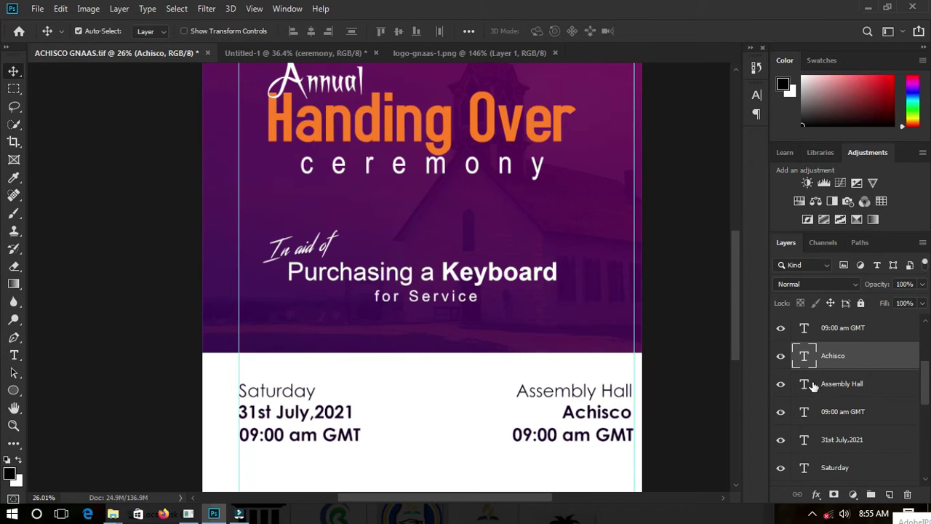
Step: Replace the right-hand time line with 'Acherensua, Ghana'
double_click(805, 329)
text(Ac)
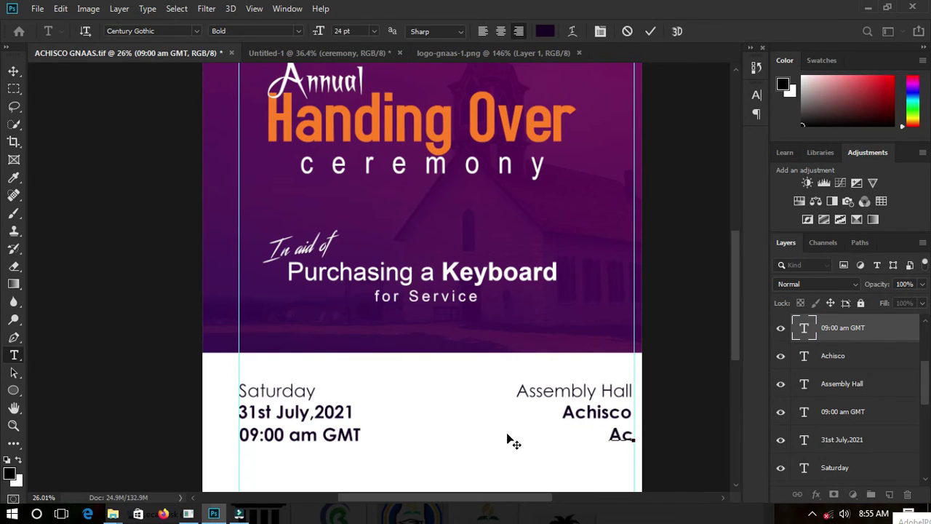
text(herensua)
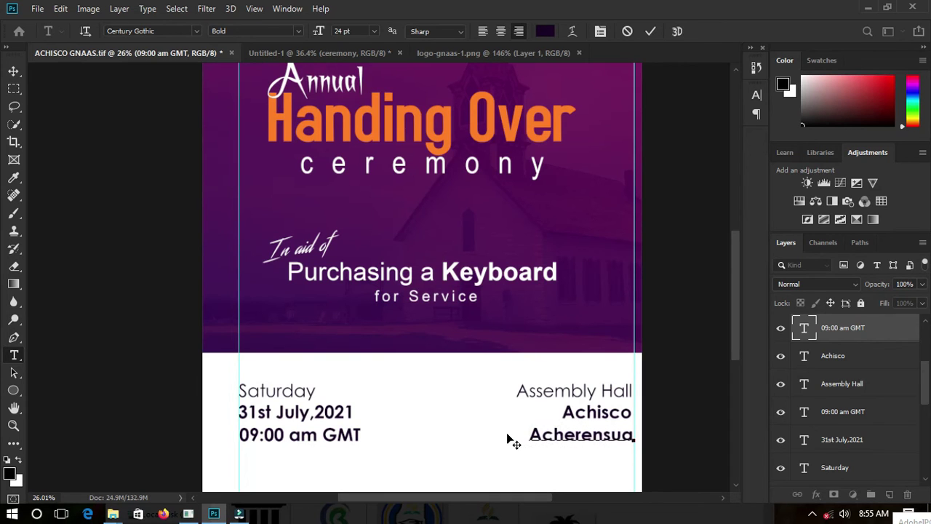
text(, Ghana)
double_click(803, 328)
scroll(536, 451, down, 5)
Step: Set 'Acherensua, Ghana' and 'Achisco' to Regular weight and make 'Assembly Hall' bold
scroll(536, 450, up, 5)
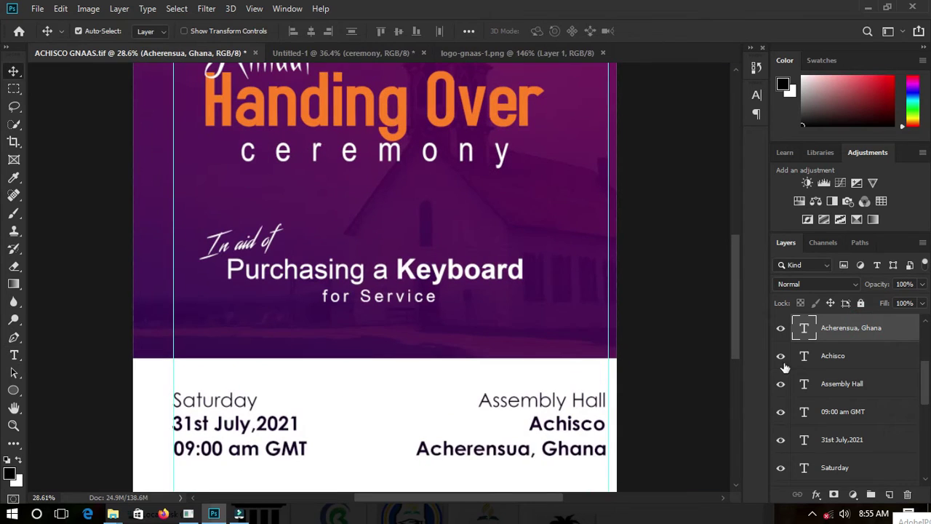
click(298, 31)
click(247, 44)
double_click(804, 356)
click(298, 31)
click(281, 48)
double_click(803, 383)
click(298, 31)
click(230, 66)
scroll(415, 176, down, 3)
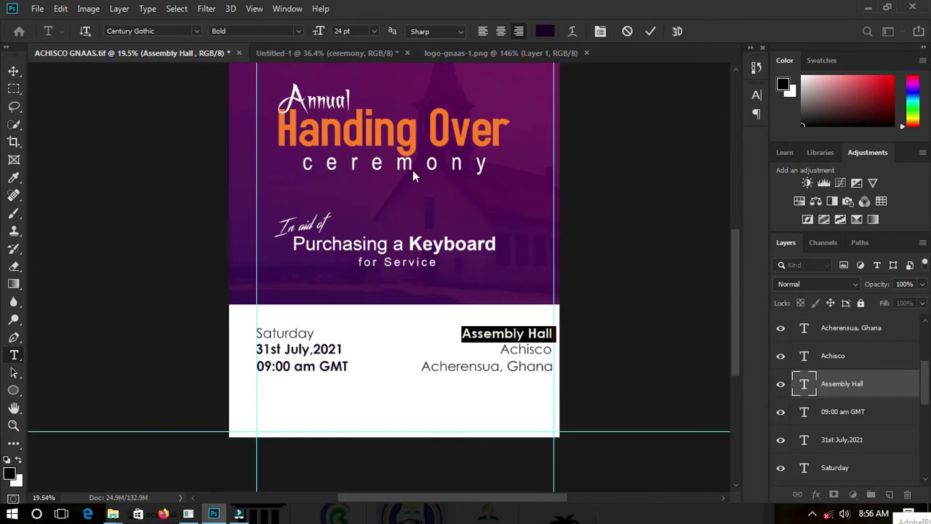
key(v)
Step: Scale the selected info text layers down to about 90%
scroll(428, 396, up, 3)
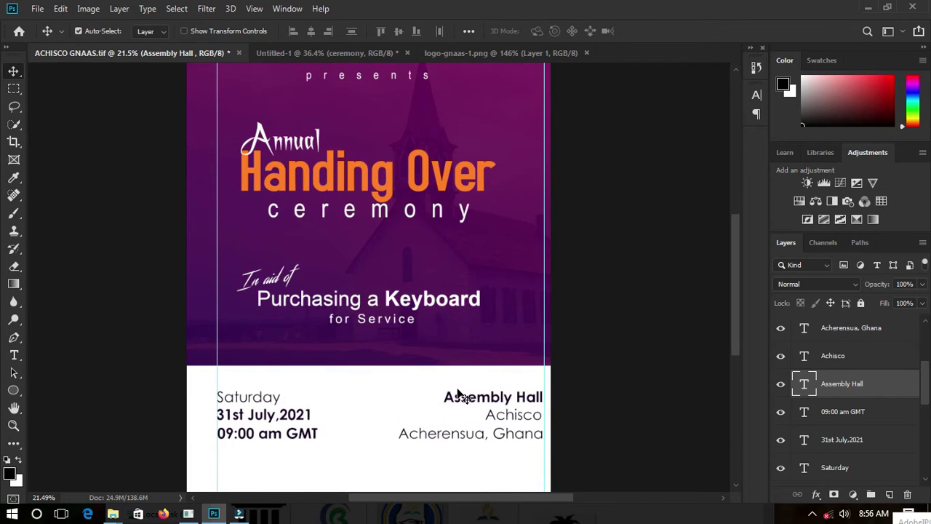
click(836, 327)
scroll(833, 385, down, 2)
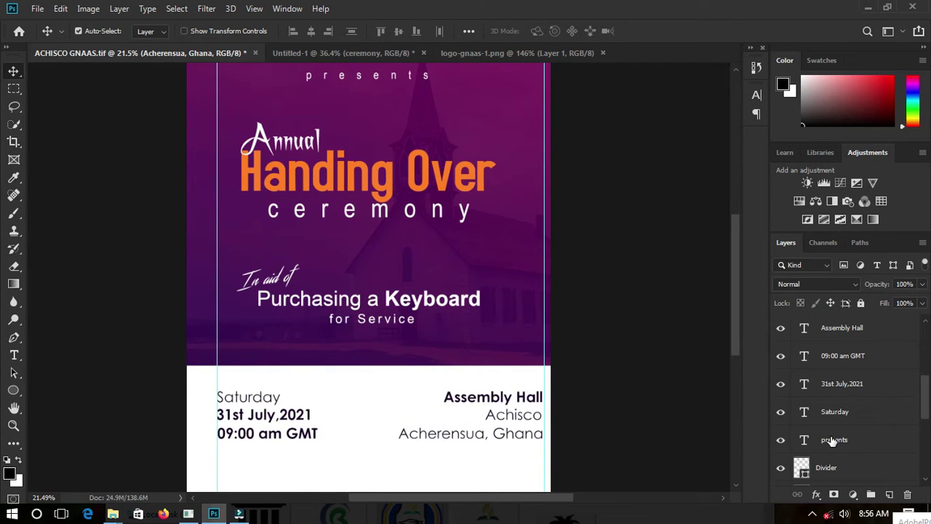
shift+click(833, 412)
key(ctrl+t)
mouse_move(544, 414)
mouse_down()
mouse_move(536, 430)
mouse_move(527, 422)
mouse_up()
key(Return)
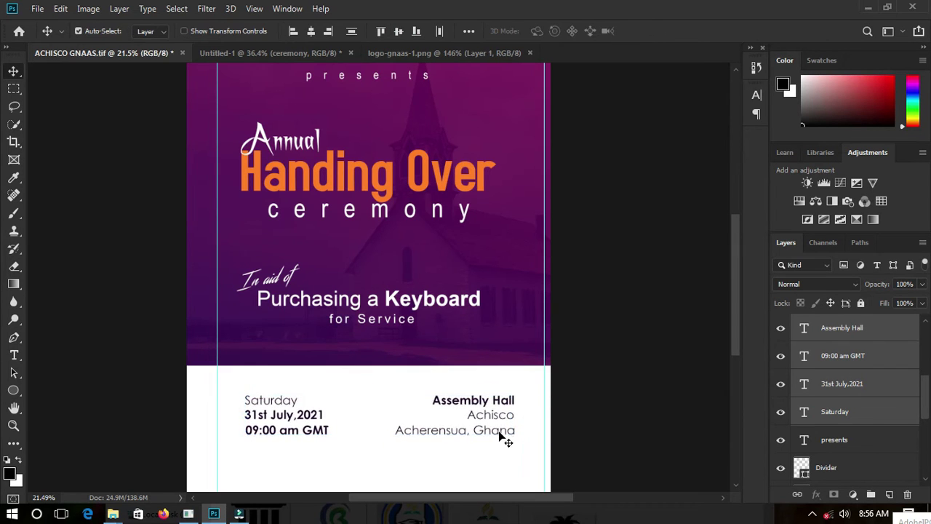
Step: Nudge the date and time block left onto the left guide
scroll(503, 436, down, 1)
scroll(851, 418, down, 1)
scroll(449, 424, down, 1)
click(836, 383)
shift+click(840, 328)
key(shift+Left)
key(shift+Left)
key(shift+Left)
scroll(252, 419, up, 10)
key(shift+Left)
key(shift+Left)
key(shift+Left)
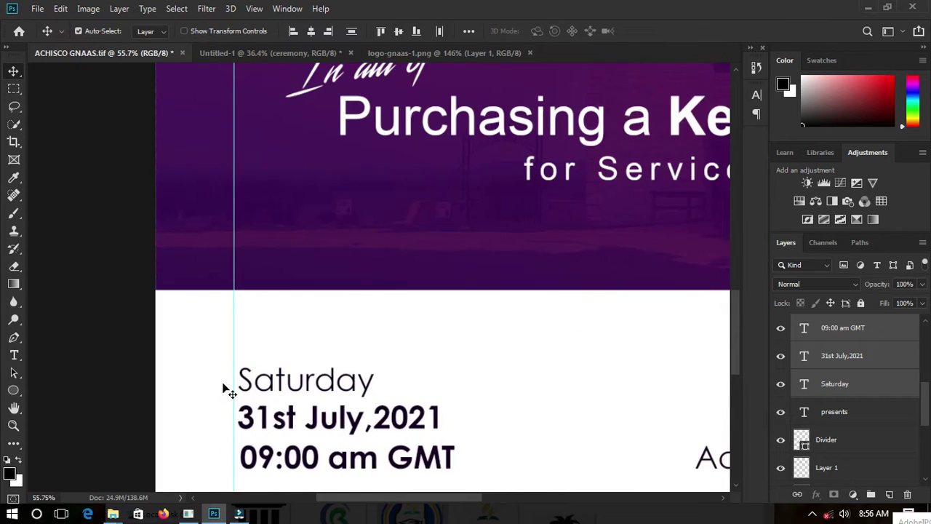
scroll(248, 389, up, 2)
scroll(245, 386, down, 5)
scroll(836, 408, up, 3)
scroll(866, 404, down, 2)
Step: Select the three venue layers and nudge them right
click(841, 387)
shift+click(837, 331)
scroll(684, 420, up, 1)
key(shift+Right)
key(shift+Right)
key(shift+Right)
scroll(444, 376, down, 3)
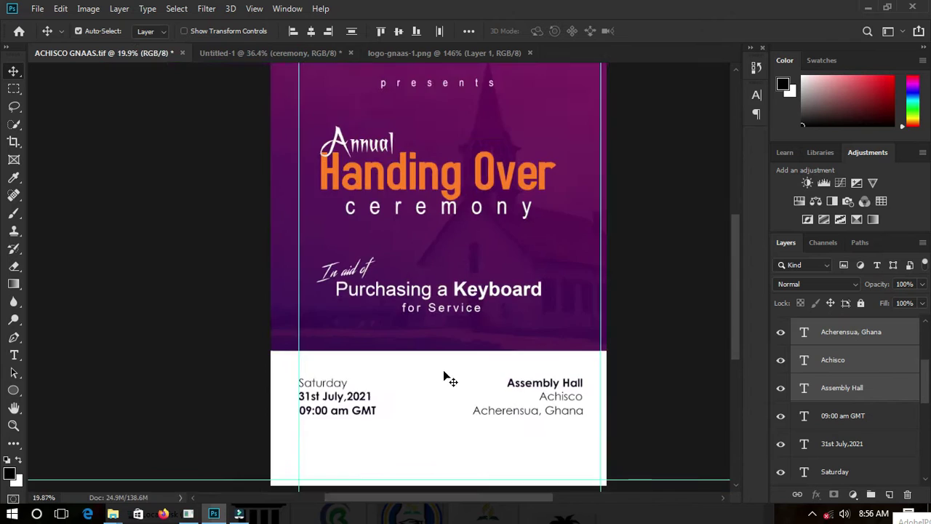
scroll(572, 259, up, 2)
Step: Line up the right guide with the venue text and nudge the venue block onto it
drag(606, 259, 583, 260)
scroll(591, 411, up, 4)
key(shift+Right)
key(Right)
scroll(553, 418, down, 6)
click(891, 395)
scroll(377, 332, up, 1)
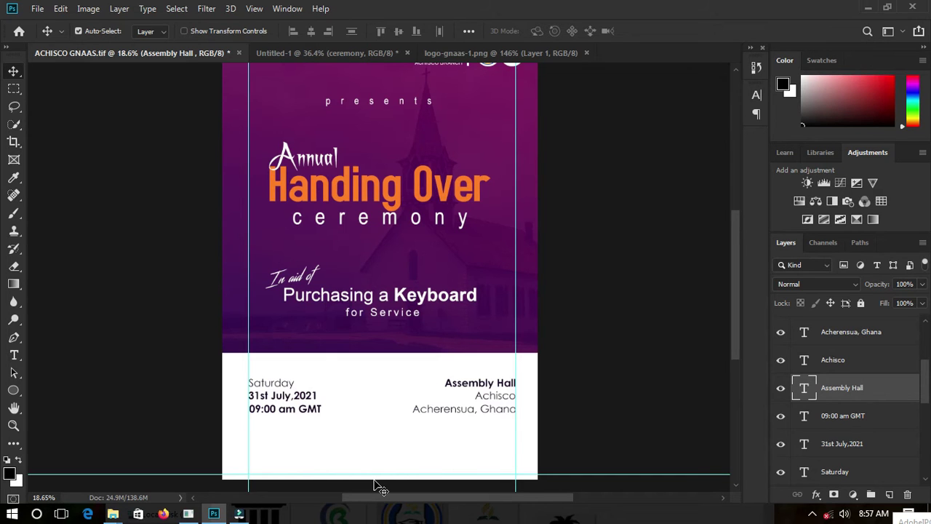
scroll(328, 486, down, 1)
scroll(309, 451, up, 2)
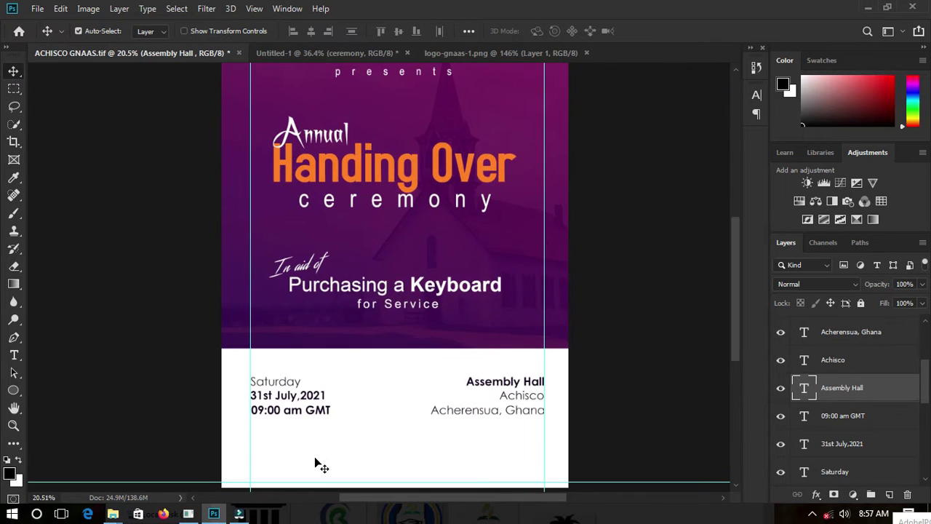
scroll(320, 462, down, 1)
scroll(377, 437, up, 2)
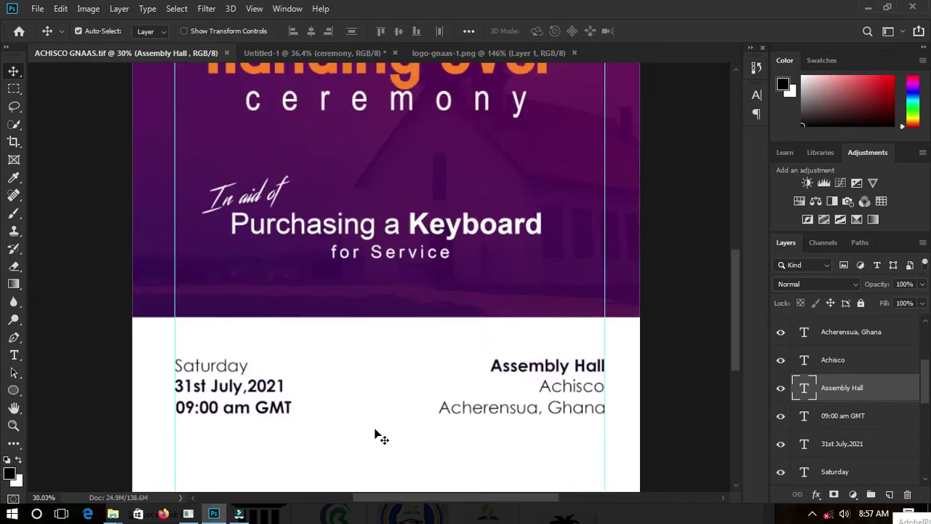
scroll(434, 393, down, 1)
Step: Add a centred 'MC:' line with the host's name below the details
click(14, 355)
click(349, 389)
text(MC:)
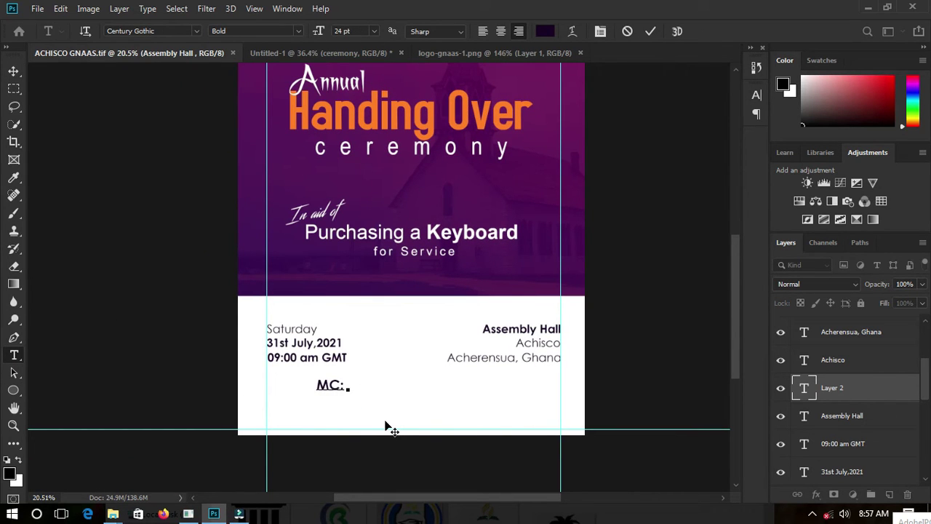
text( Kwabena Adjei Konadu Lewis)
key(ctrl+shift+c)
text(.)
key(ctrl+a)
click(528, 386)
key(BackSpace)
key(ctrl+a)
click(804, 388)
Step: Set the whole MC line to 18 pt
key(ctrl+a)
key(v)
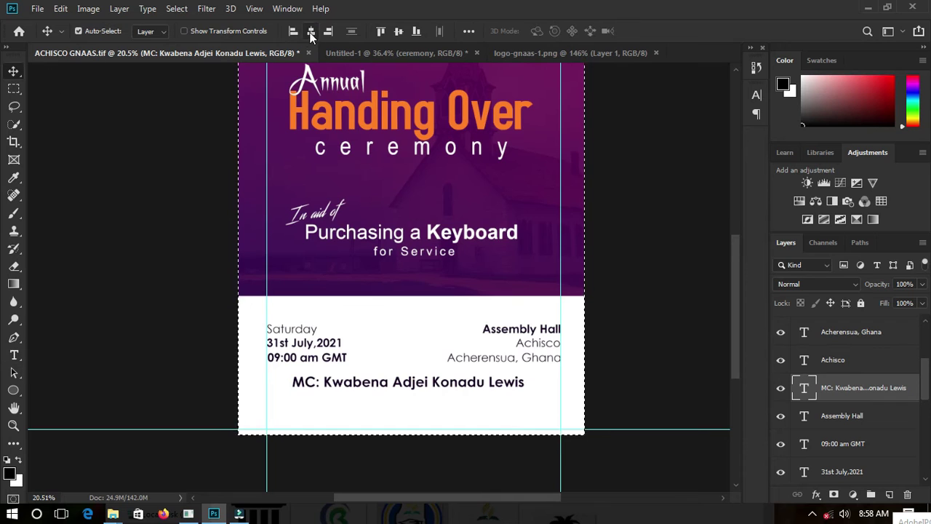
scroll(374, 415, up, 1)
scroll(374, 415, up, 1)
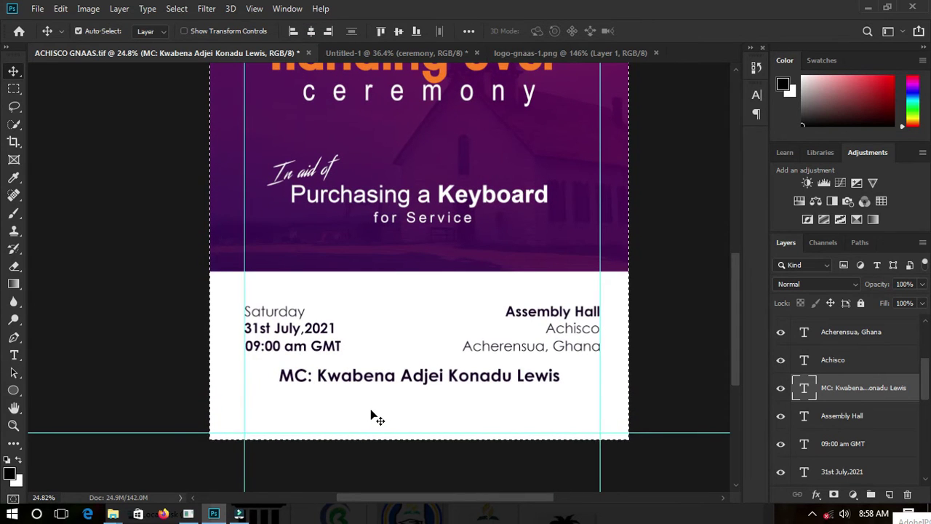
scroll(351, 413, up, 1)
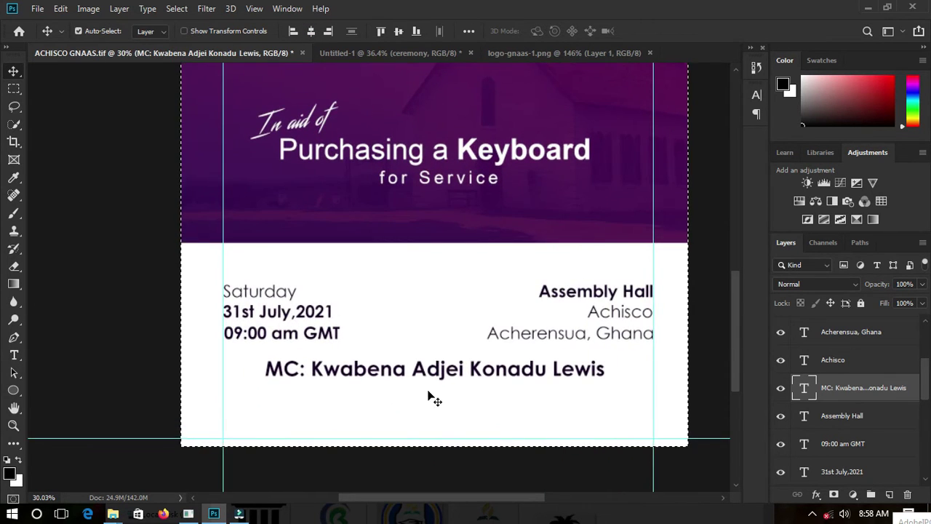
double_click(803, 388)
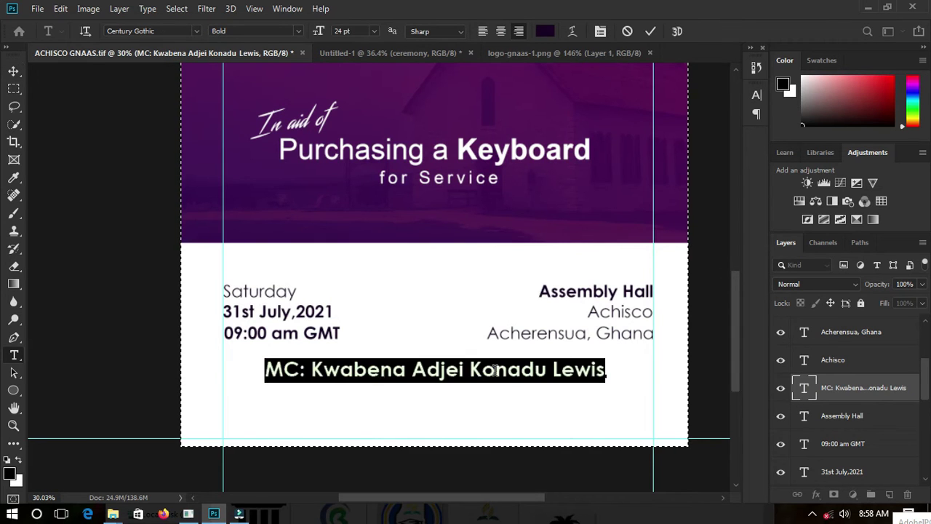
scroll(487, 437, down, 3)
scroll(487, 437, up, 2)
scroll(429, 422, down, 2)
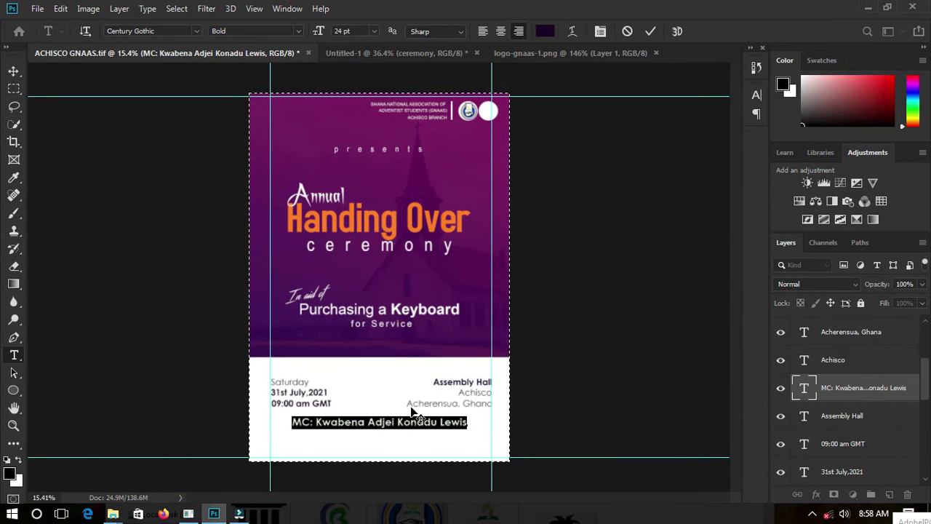
scroll(406, 432, up, 1)
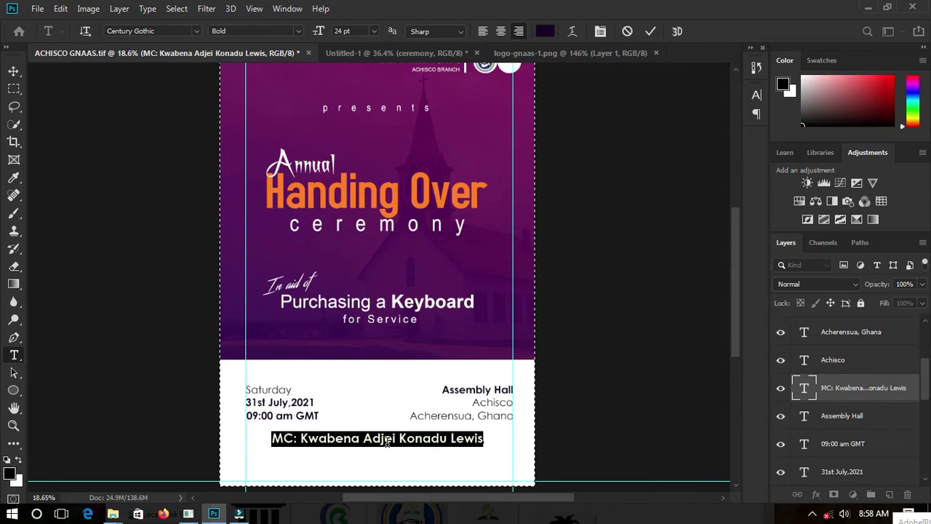
drag(484, 439, 270, 439)
click(374, 33)
click(360, 133)
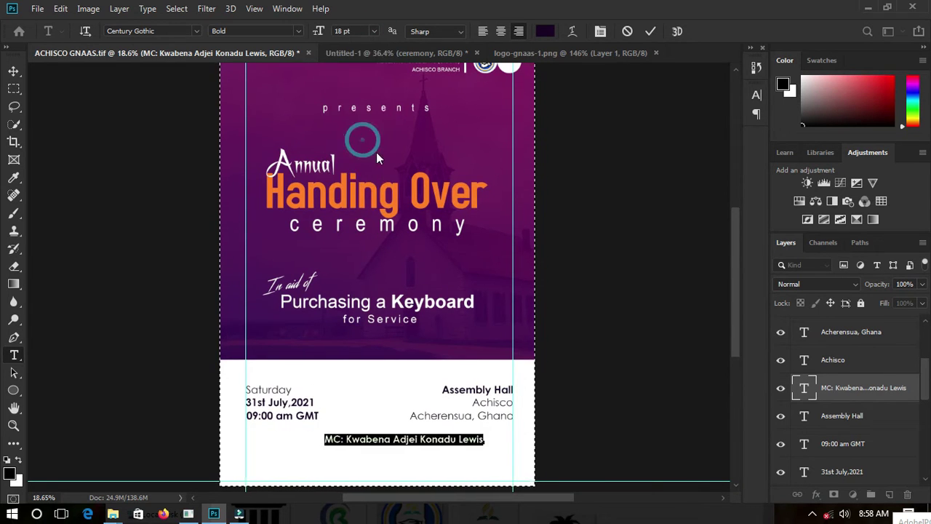
Step: Change the host's name from Bold to Regular, leaving the 'MC:' label bold
scroll(390, 425, down, 2)
scroll(390, 425, up, 3)
drag(486, 435, 301, 434)
click(255, 31)
click(232, 44)
key(ctrl+Return)
scroll(380, 393, down, 2)
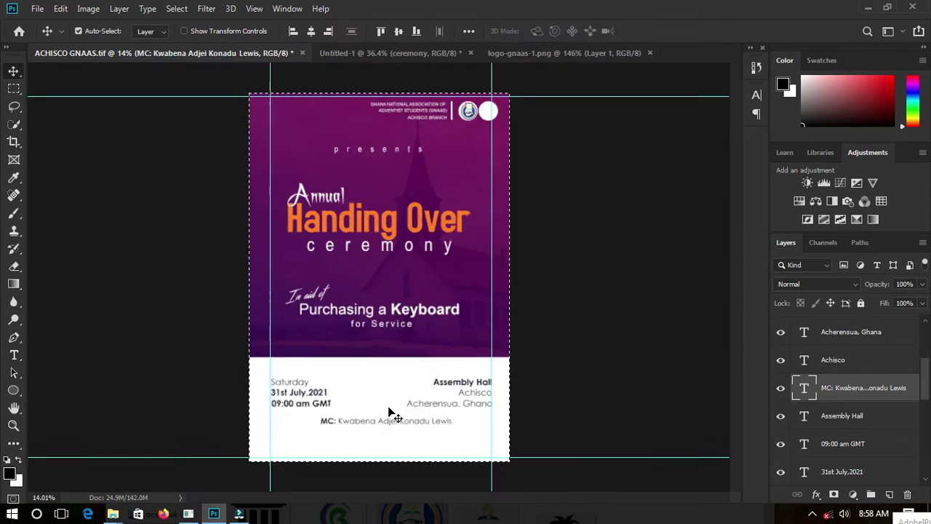
scroll(380, 393, up, 2)
Step: Dismiss the nudge error message that appeared after an arrow-key press
key(Up)
click(474, 208)
scroll(380, 436, down, 1)
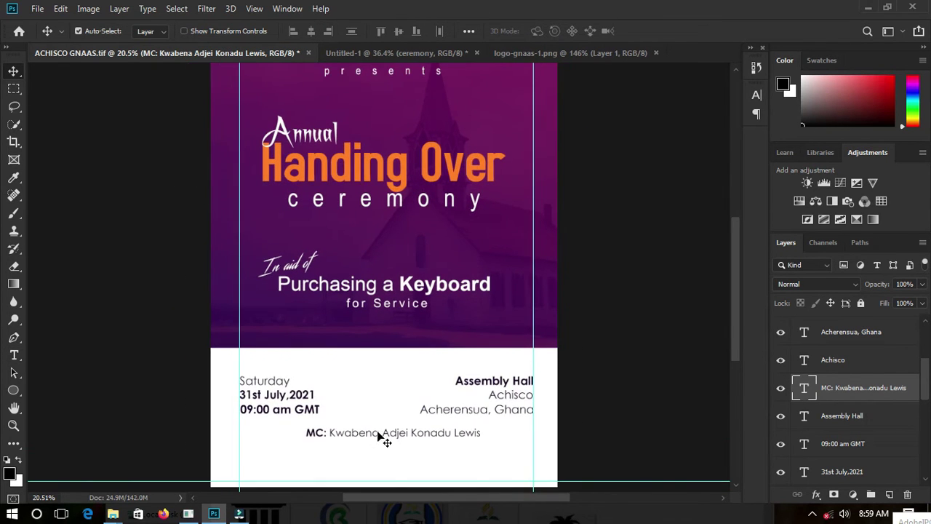
scroll(412, 390, up, 1)
scroll(489, 287, down, 3)
scroll(357, 473, up, 1)
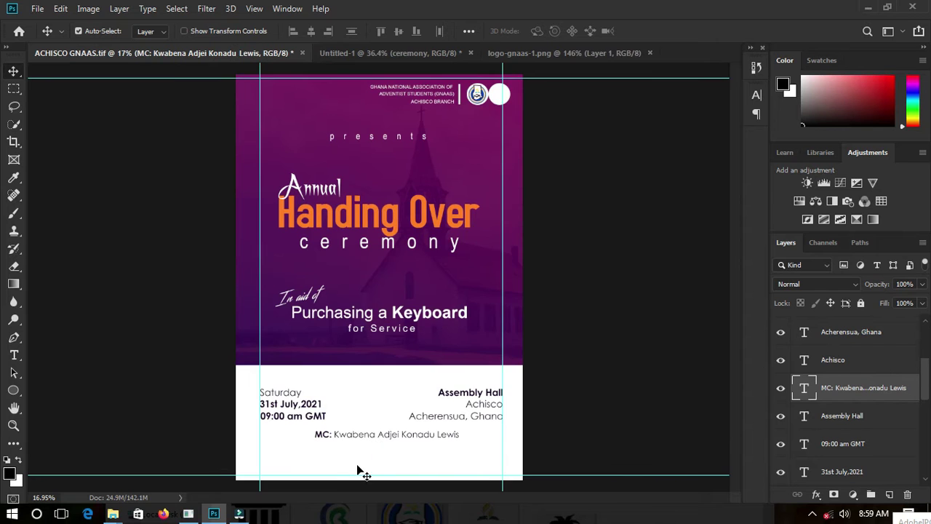
scroll(364, 447, up, 1)
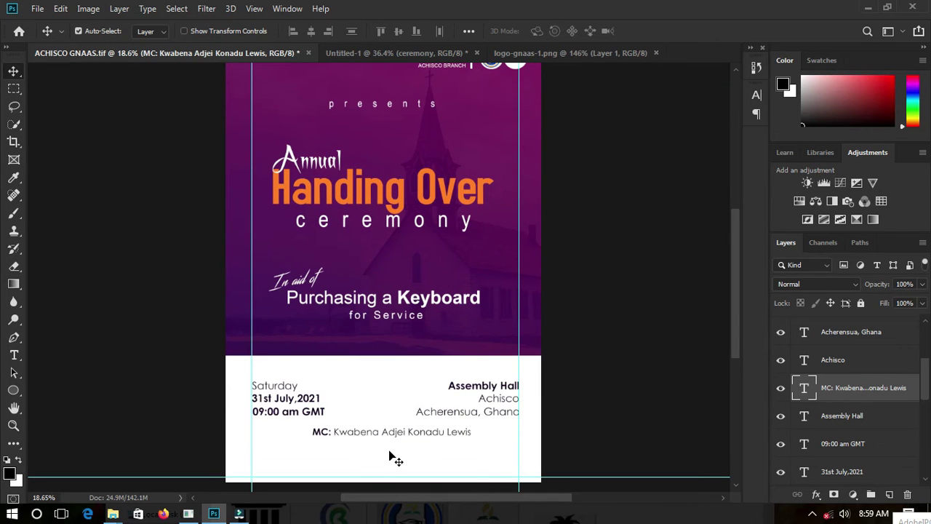
scroll(399, 444, up, 1)
Step: Create a text box under the MC line with a contact's name and phone number
key(t)
scroll(297, 432, down, 1)
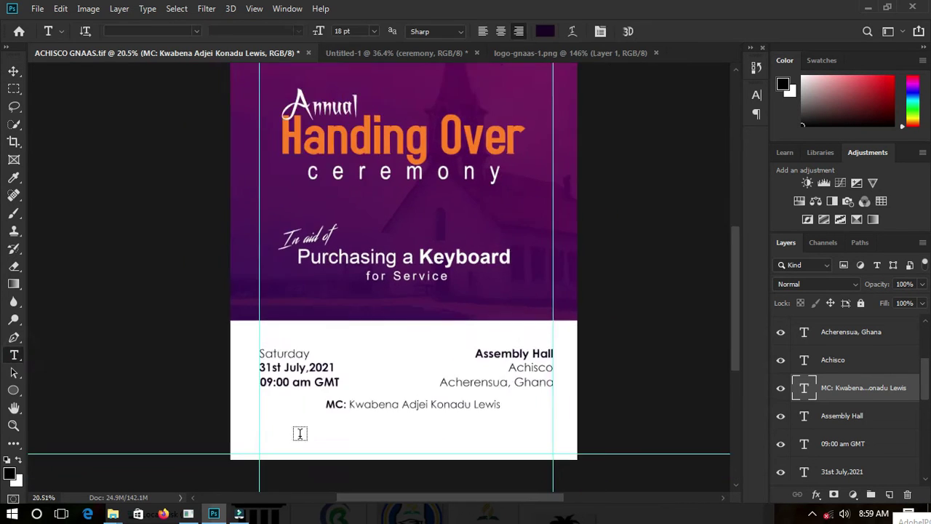
scroll(296, 432, up, 2)
click(260, 420)
drag(280, 438, 344, 438)
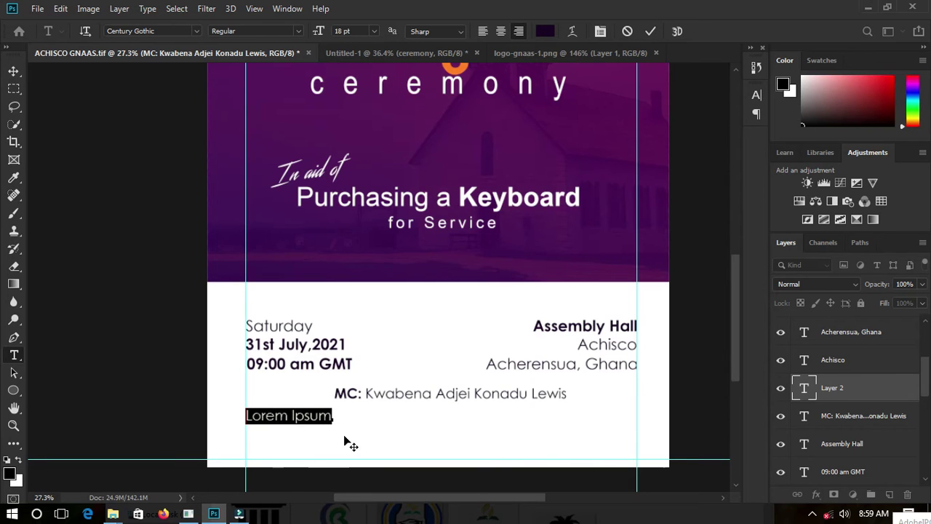
key(BackSpace)
text(Richard)
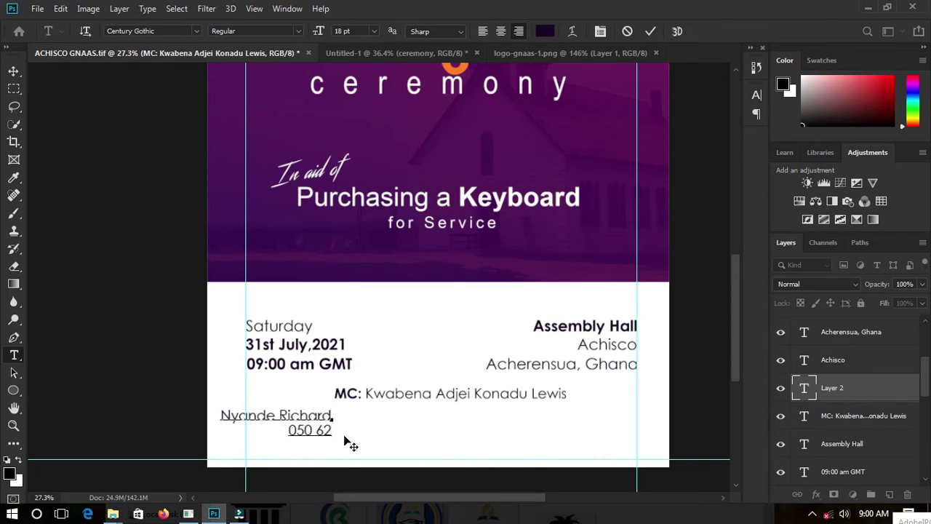
text(6903)
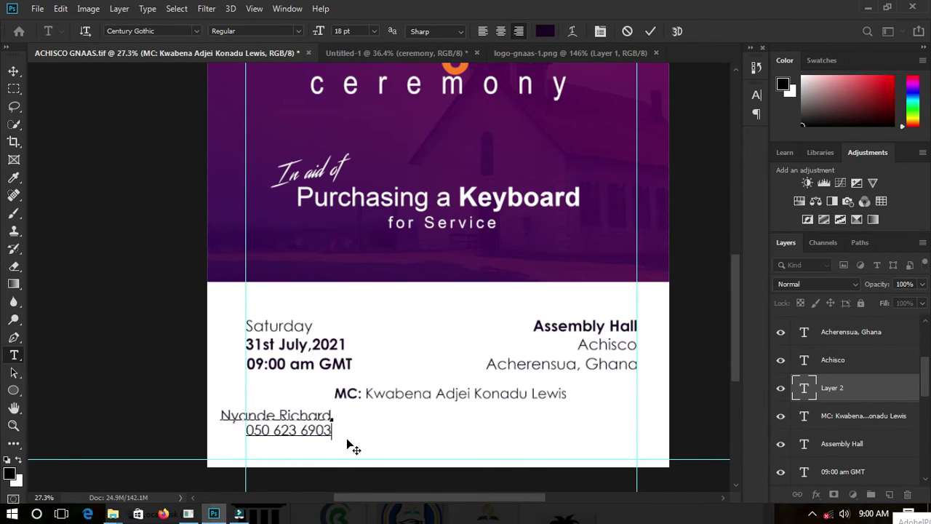
Step: Make the contact text left-aligned at 16 pt and place it on the left guide
double_click(804, 388)
click(482, 31)
click(422, 434)
key(ctrl+a)
click(376, 30)
click(356, 132)
mouse_move(429, 447)
mouse_down()
mouse_move(354, 446)
mouse_move(246, 426)
mouse_up()
key(ctrl+Return)
Step: Bold the phone number, nudge the block lower, and duplicate it to the right
click(298, 31)
click(232, 63)
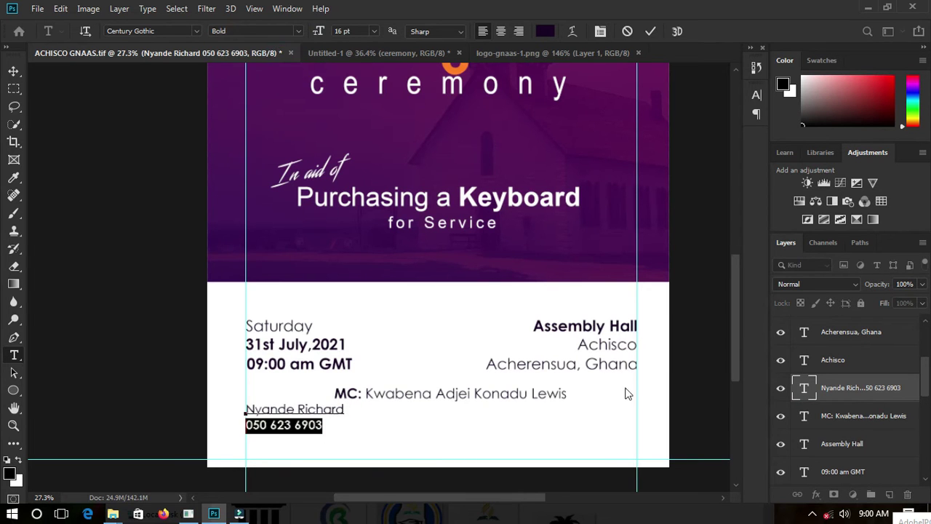
key(ctrl+Return)
scroll(283, 439, up, 3)
scroll(284, 439, down, 3)
key(v)
drag(312, 393, 313, 397)
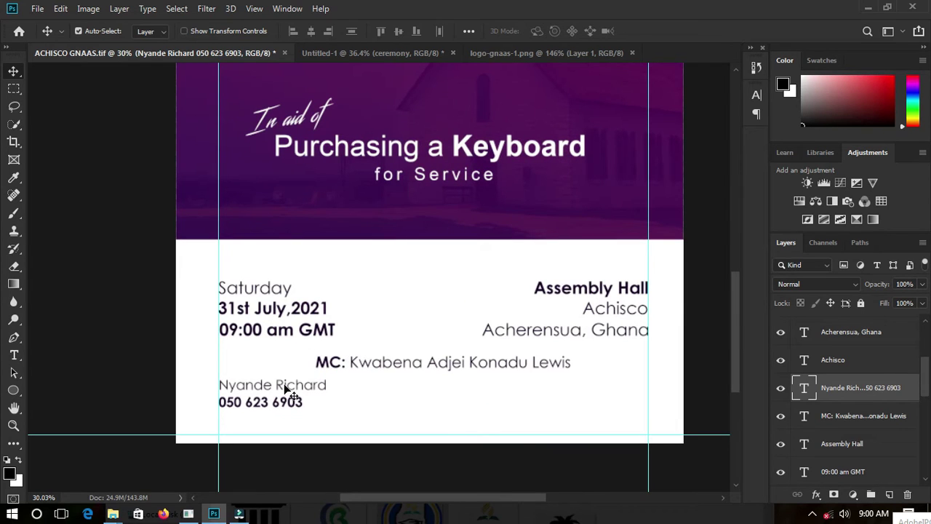
drag(278, 387, 598, 387)
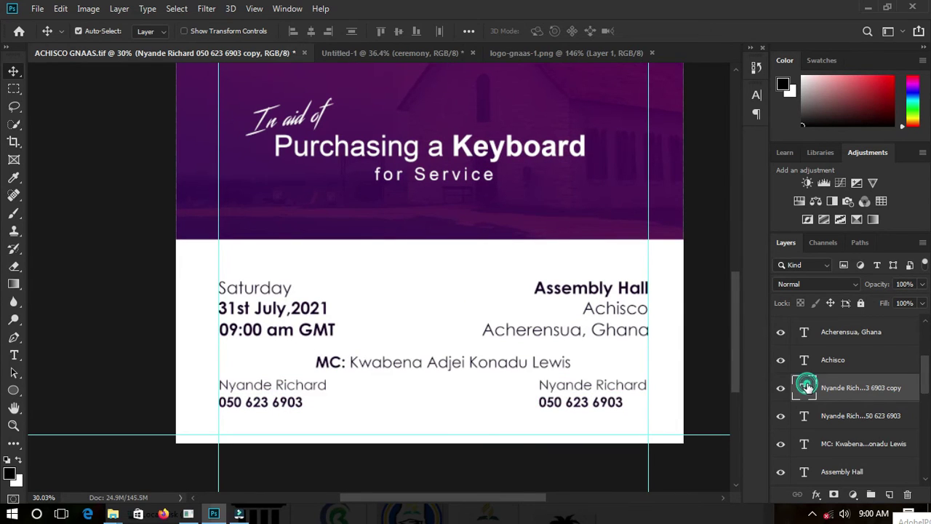
Step: Right-align the duplicated contact text and move it against the right guide
key(t)
click(539, 385)
key(ctrl+a)
click(520, 32)
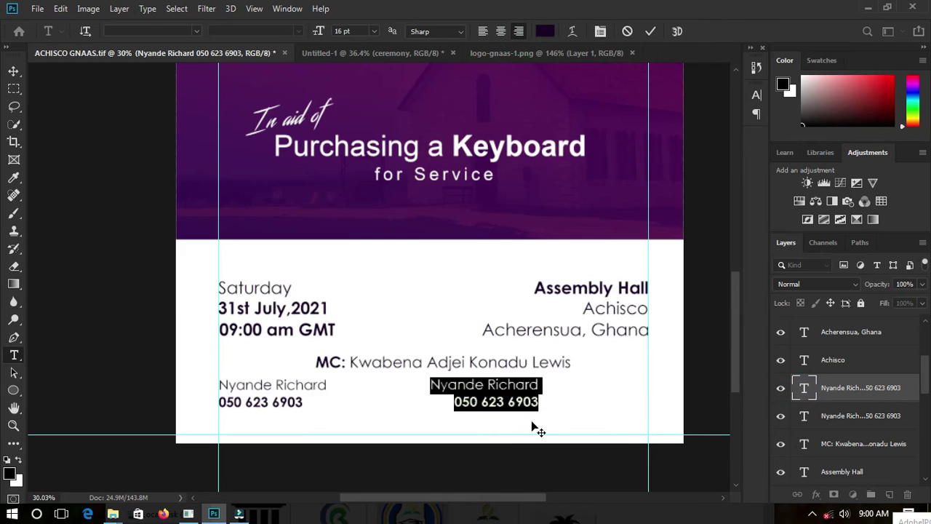
key(ctrl+Return)
key(v)
drag(511, 404, 621, 404)
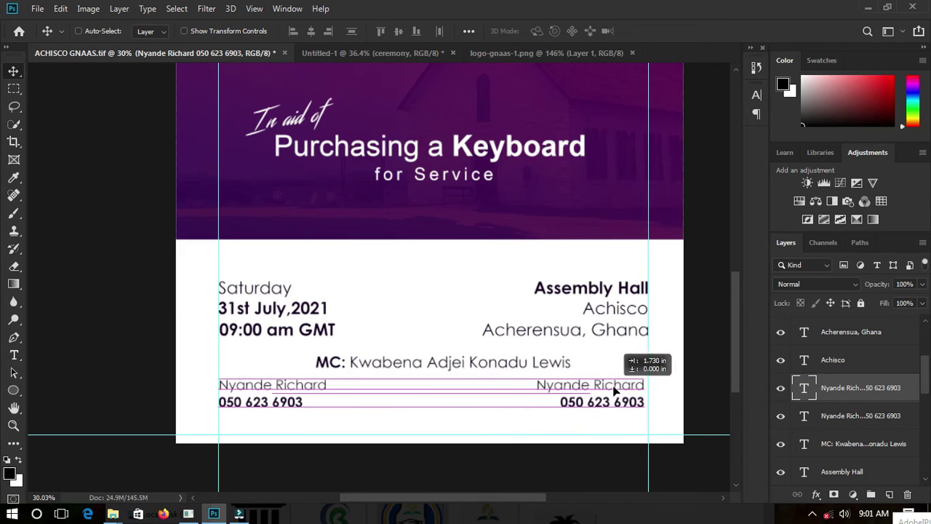
Step: Retype the copy with the second contact's name and number, and move the MC line below both
double_click(804, 388)
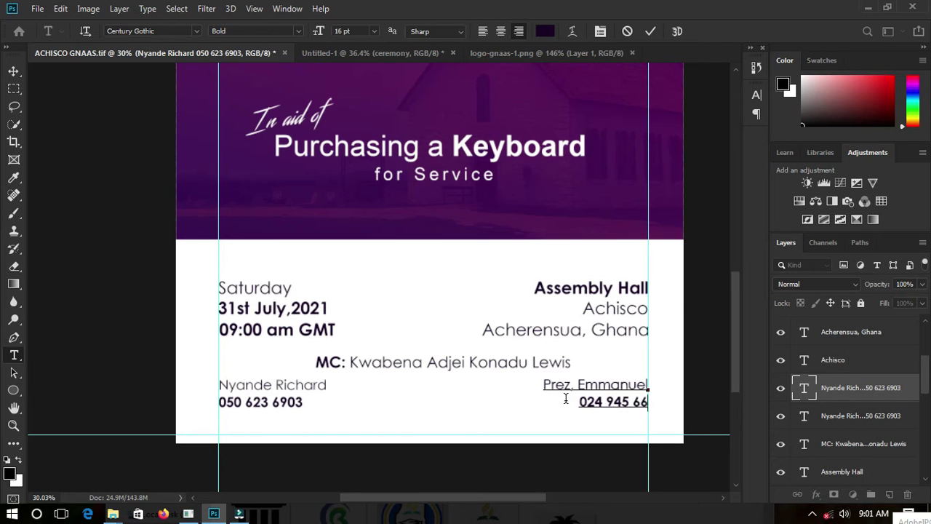
scroll(827, 391, down, 2)
scroll(524, 401, down, 3)
key(v)
drag(507, 353, 511, 416)
shift+click(610, 392)
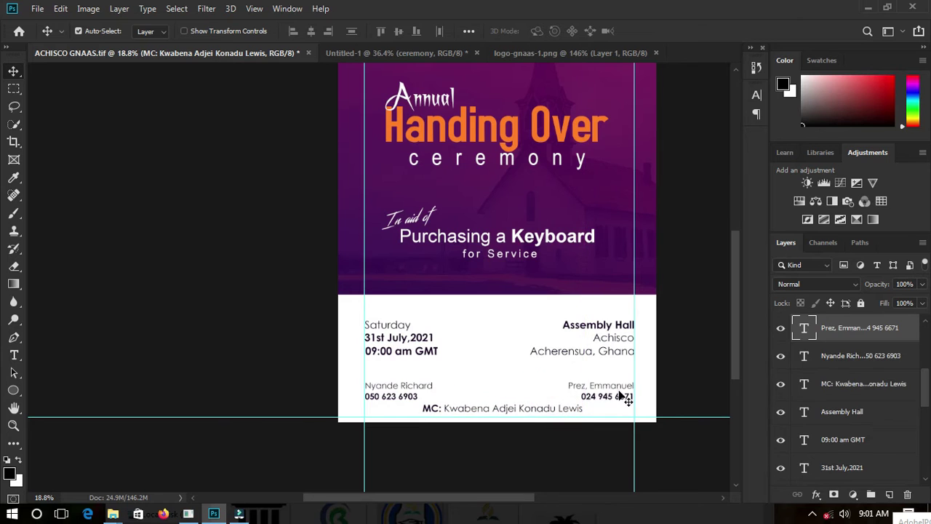
Step: Reorder the layers so the Assembly Hall layer sits just below Achisco
click(505, 408)
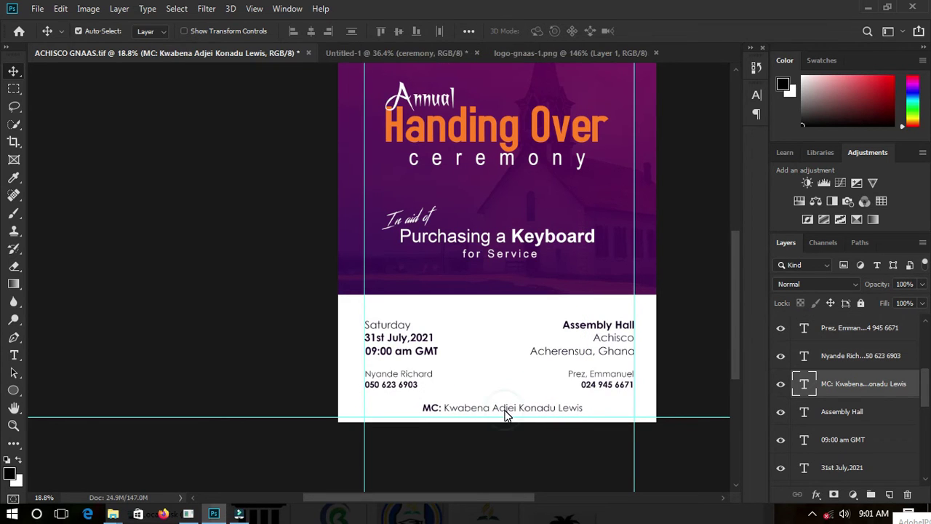
scroll(469, 399, up, 2)
scroll(470, 399, up, 2)
click(360, 295)
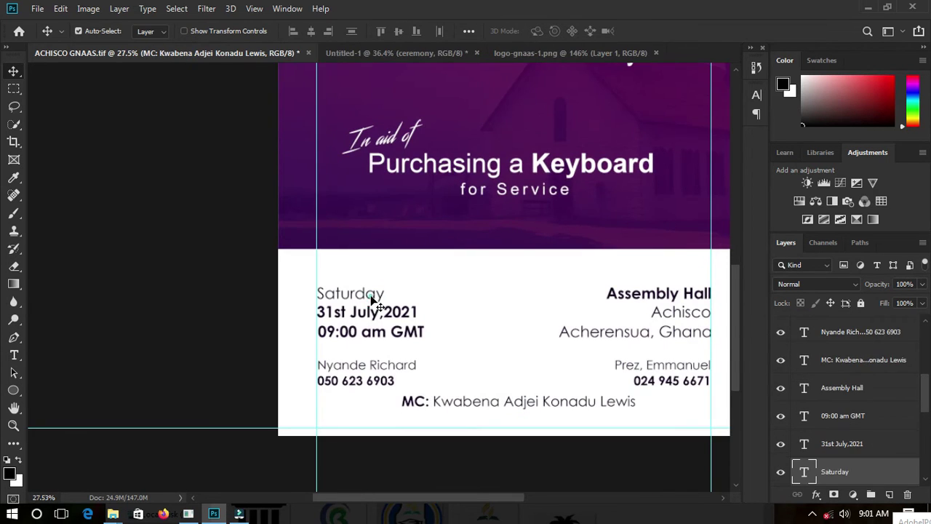
click(841, 388)
scroll(844, 385, down, 2)
scroll(845, 380, up, 4)
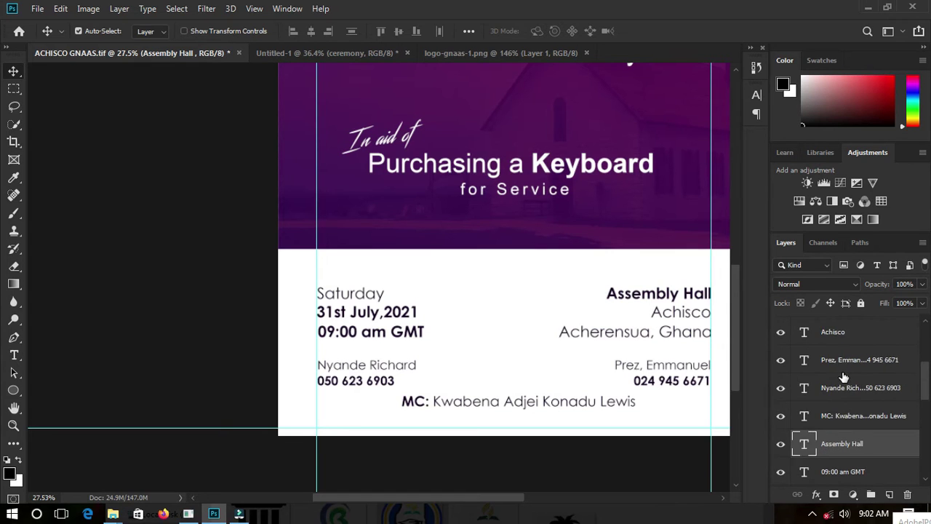
drag(860, 441, 849, 358)
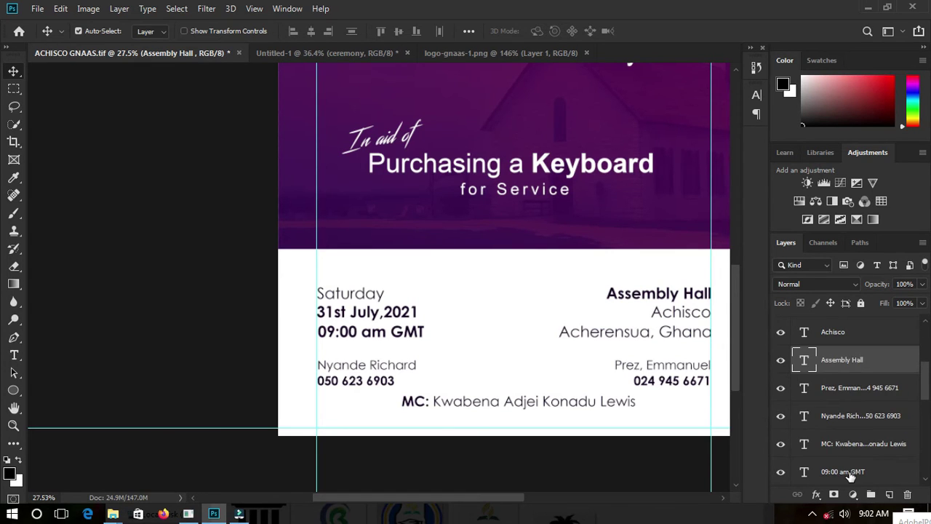
scroll(849, 474, down, 2)
Step: Gather the date and time text layers into one selection
click(844, 471)
shift+click(847, 415)
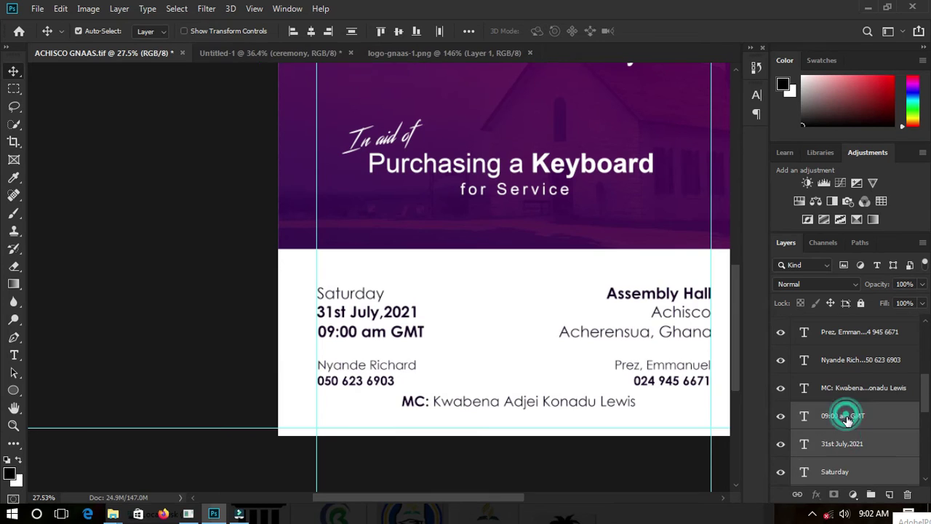
scroll(851, 436, up, 2)
drag(848, 466, 848, 374)
scroll(849, 437, up, 2)
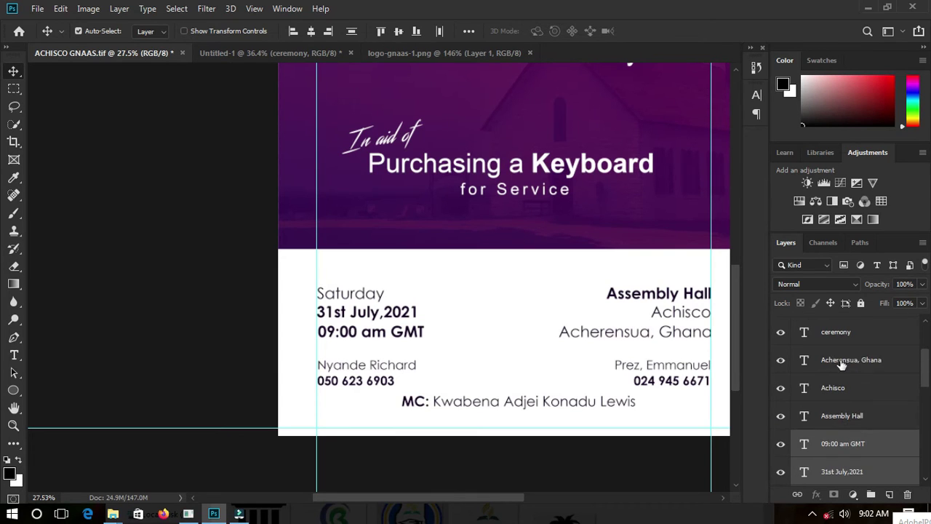
scroll(848, 451, down, 2)
scroll(849, 406, up, 3)
Step: Add the venue lines to the selection and nudge the date and venue text upward
click(844, 387)
scroll(846, 436, down, 3)
shift+click(845, 443)
scroll(846, 436, up, 3)
drag(676, 374, 676, 373)
key(shift+Up)
key(shift+Up)
key(shift+Up)
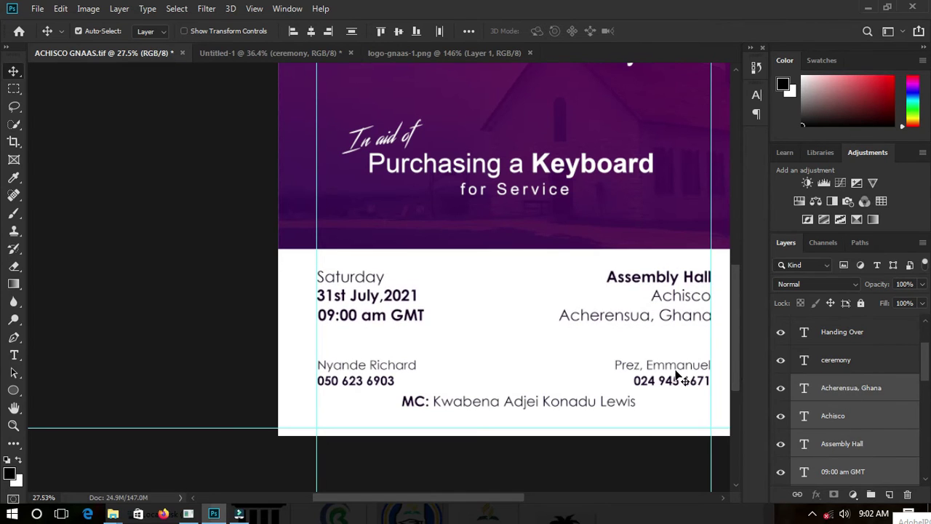
Step: Nudge the left and right contact text upward, then the MC line
click(676, 374)
shift+click(840, 465)
key(shift+Up)
key(shift+Up)
key(shift+Up)
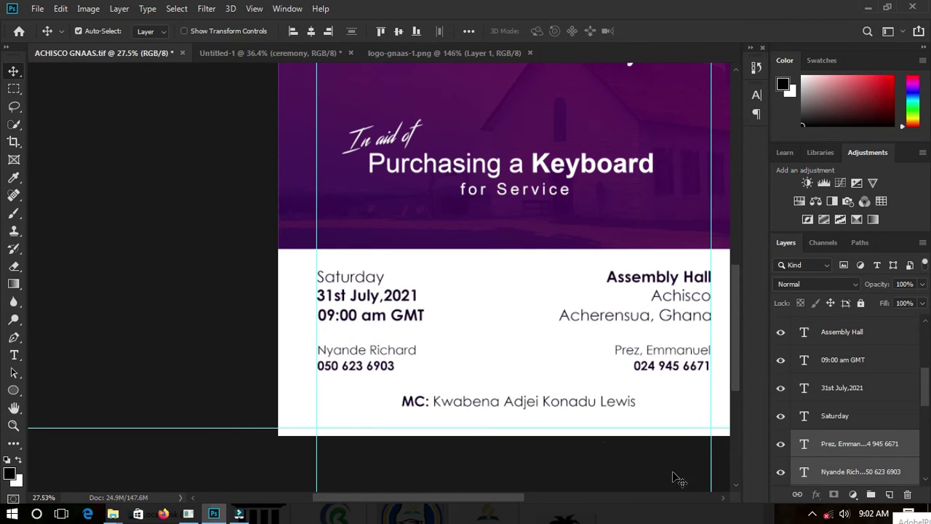
ctrl+click(534, 402)
key(shift+Up)
key(shift+Up)
key(shift+Up)
Step: Select the Gradient Fill 1 layer and target its layer mask
scroll(522, 266, down, 3)
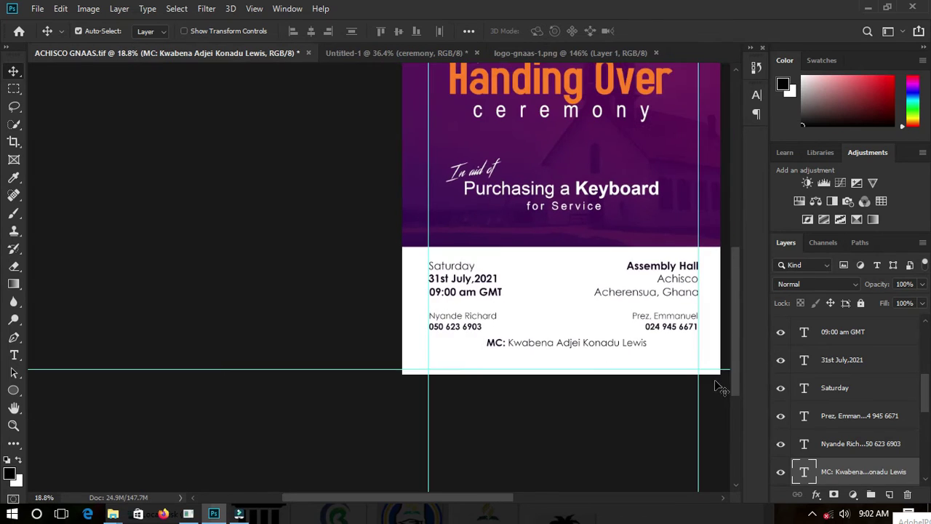
scroll(906, 436, up, 5)
scroll(906, 436, down, 5)
click(829, 469)
scroll(831, 437, down, 2)
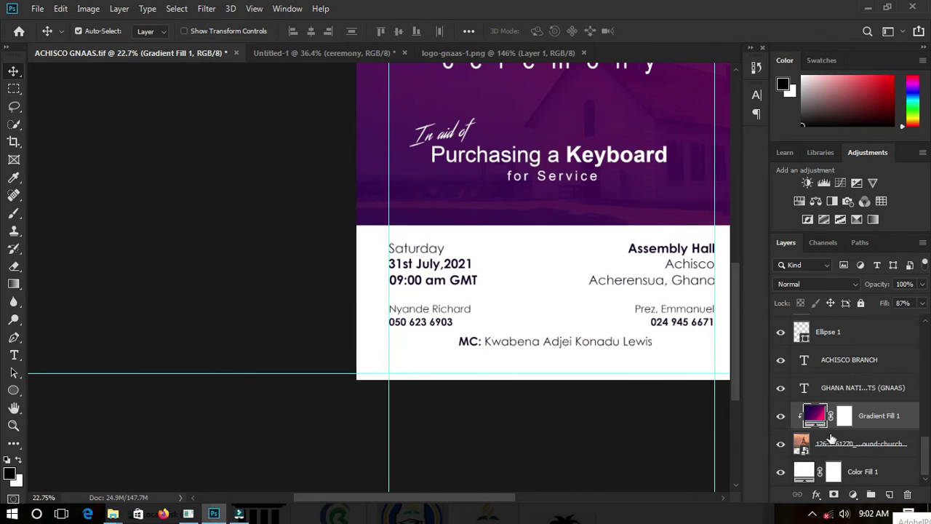
click(843, 416)
scroll(208, 378, down, 2)
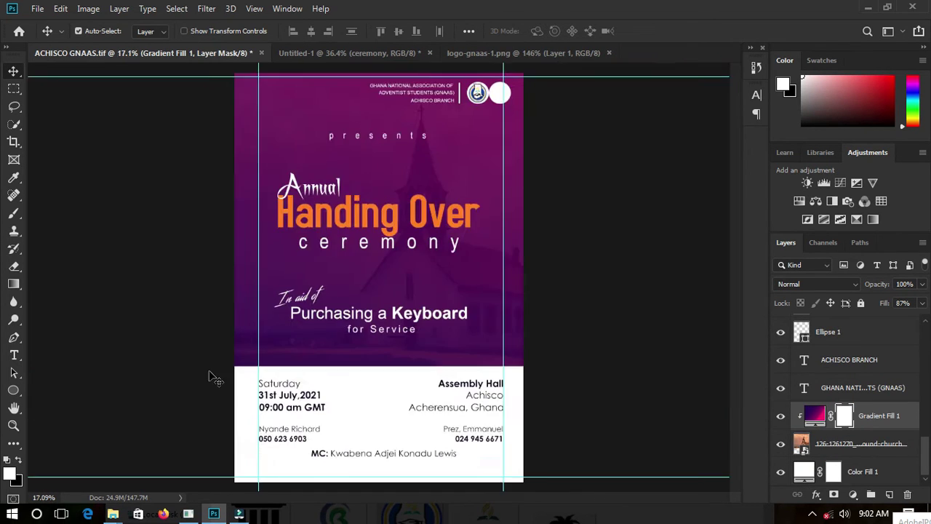
scroll(291, 407, up, 2)
Step: Draw a full-width rectangle along the bottom edge and fill it dark purple
scroll(380, 441, up, 1)
click(26, 388)
click(73, 390)
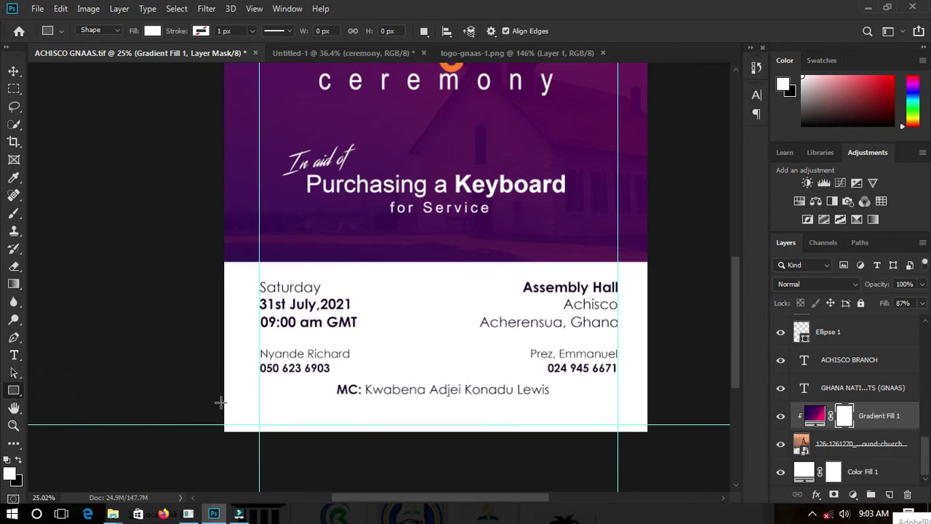
drag(224, 396, 649, 422)
double_click(800, 415)
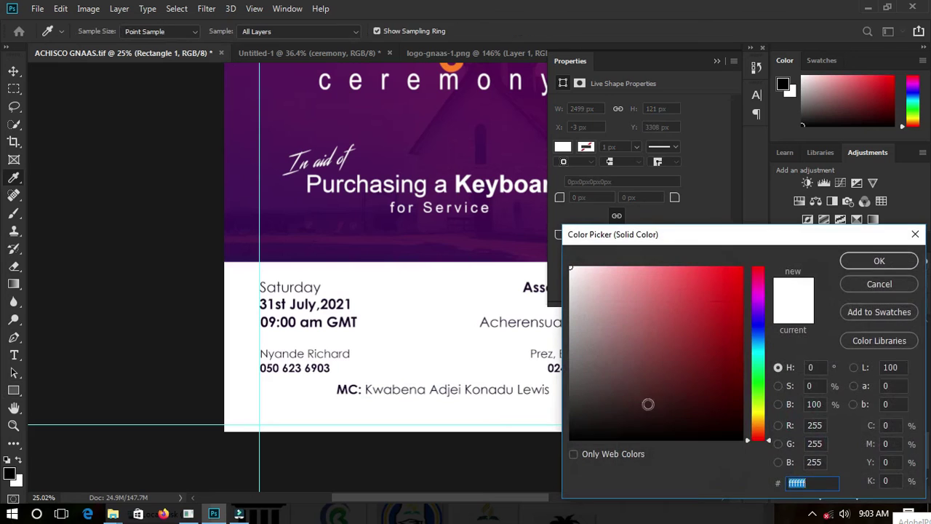
click(370, 250)
click(864, 261)
Step: Switch to the Move tool and reselect the purple bar layer
key(v)
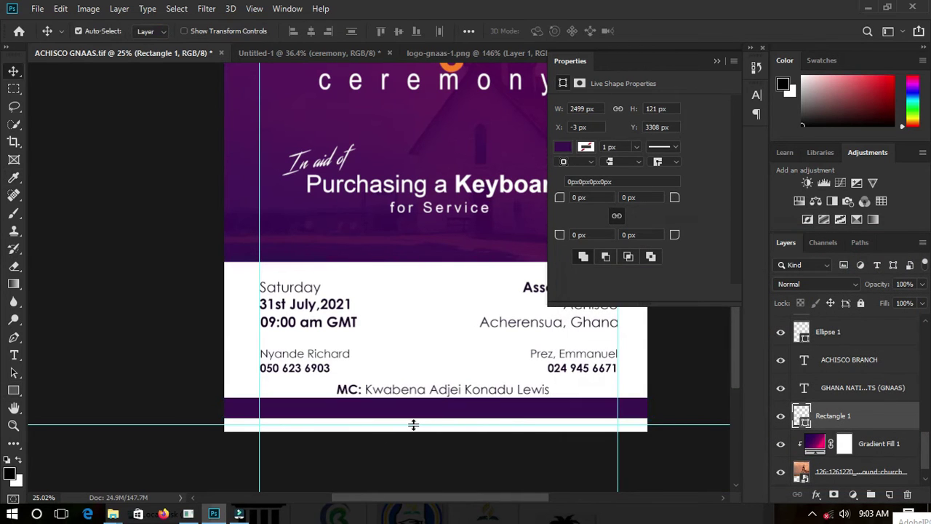
click(461, 390)
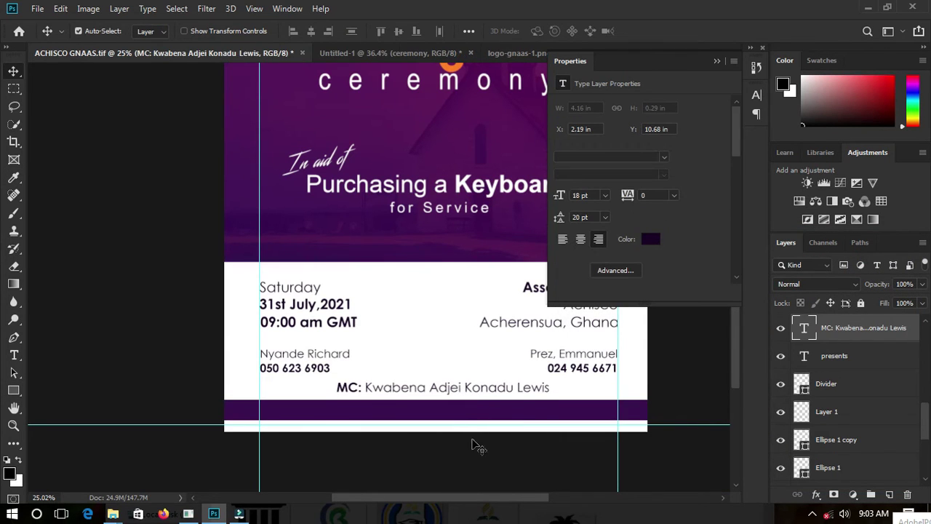
click(452, 415)
scroll(436, 422, down, 2)
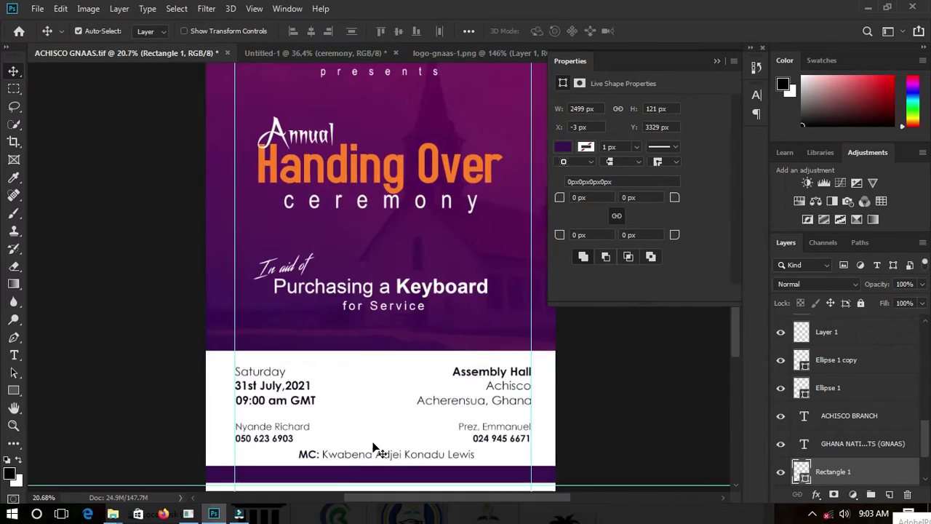
scroll(376, 444, up, 4)
scroll(461, 305, down, 4)
scroll(384, 148, down, 2)
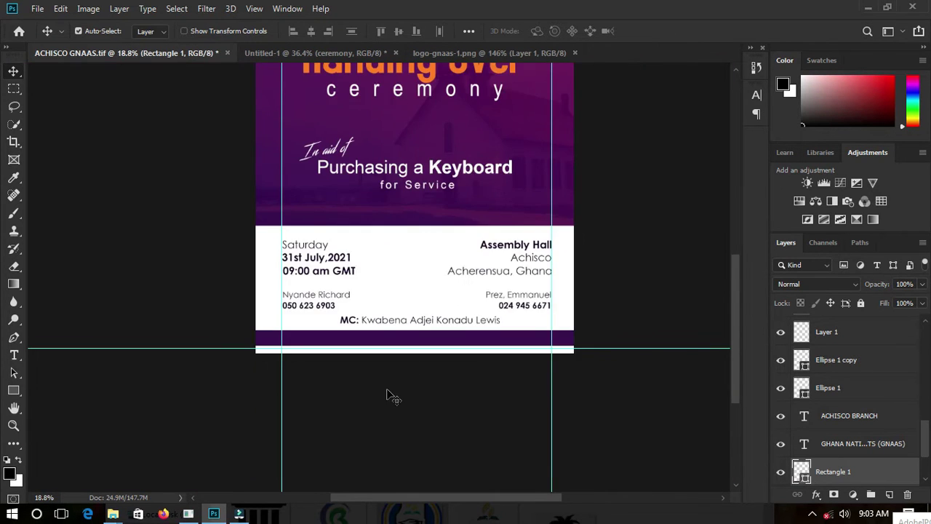
scroll(392, 397, up, 2)
Step: Add the tagline 'GNAAS...A builder for Christ' as new text
key(t)
click(386, 253)
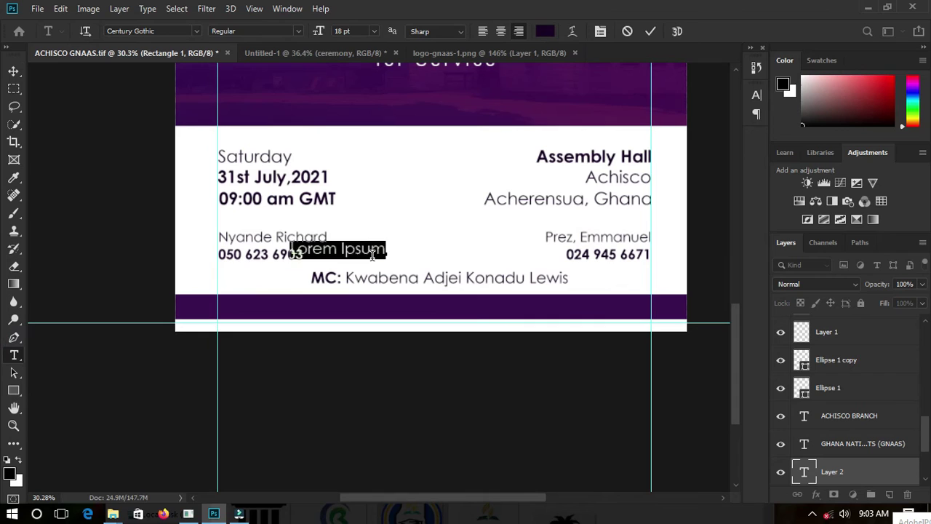
text(GN)
text(AAS...A builder for Christ)
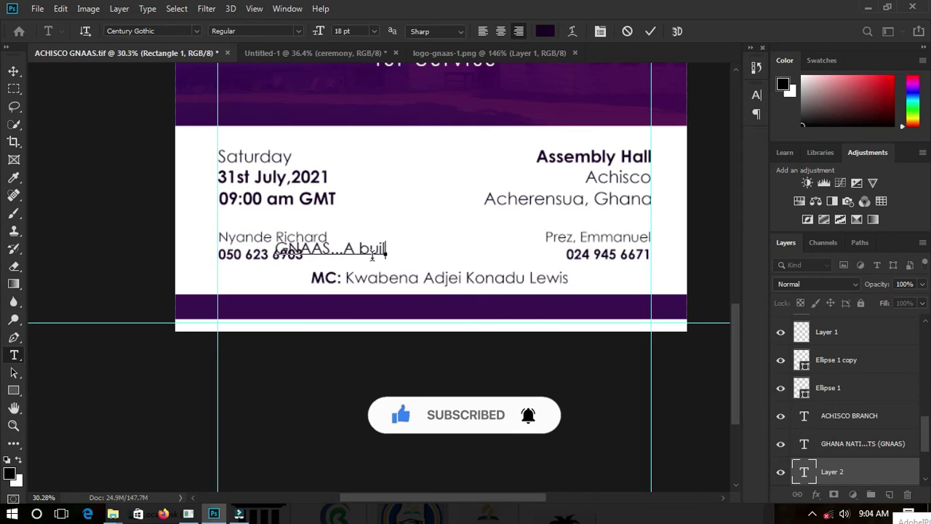
Step: Make the tagline white Bold Italic and commit it
key(ctrl+a)
click(545, 30)
click(580, 267)
click(879, 260)
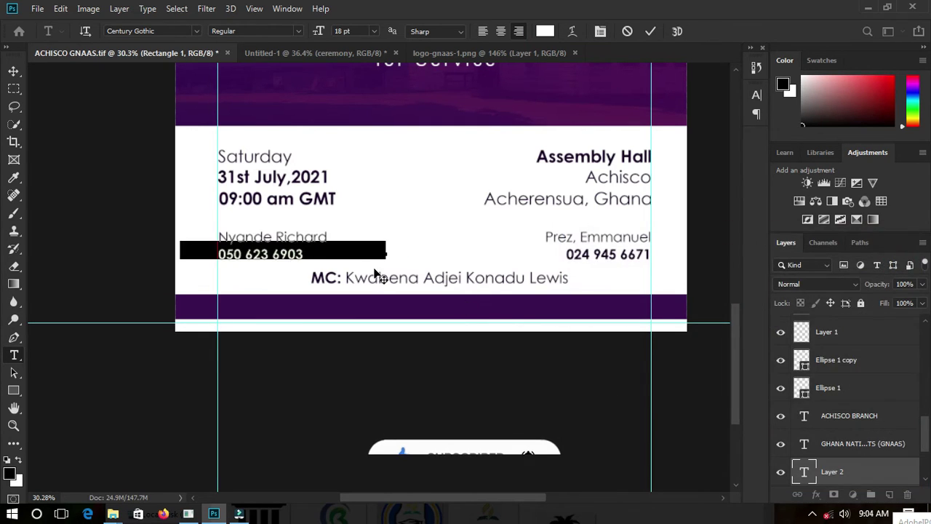
click(298, 30)
click(233, 80)
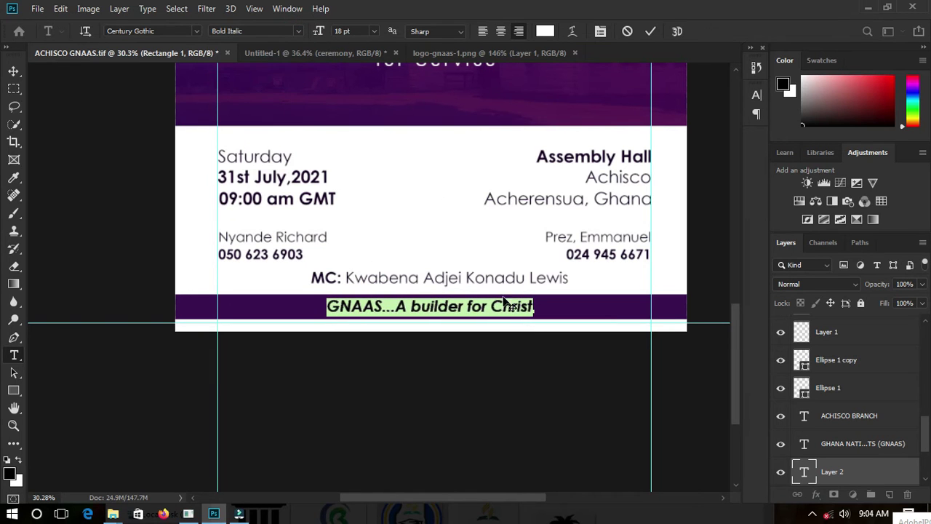
click(858, 481)
key(ctrl+0)
Step: Select both the purple bar and tagline layers with the Move tool
scroll(429, 364, up, 3)
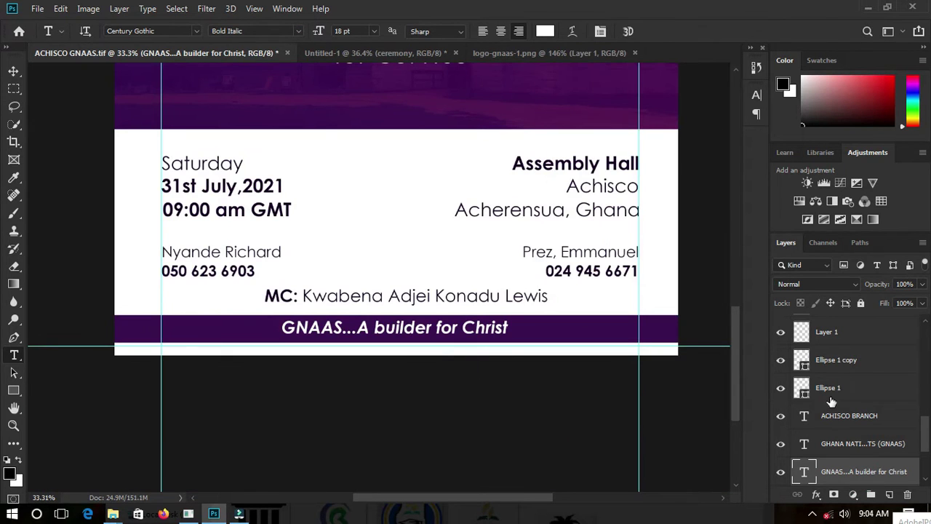
key(v)
ctrl+click(551, 343)
ctrl+click(830, 445)
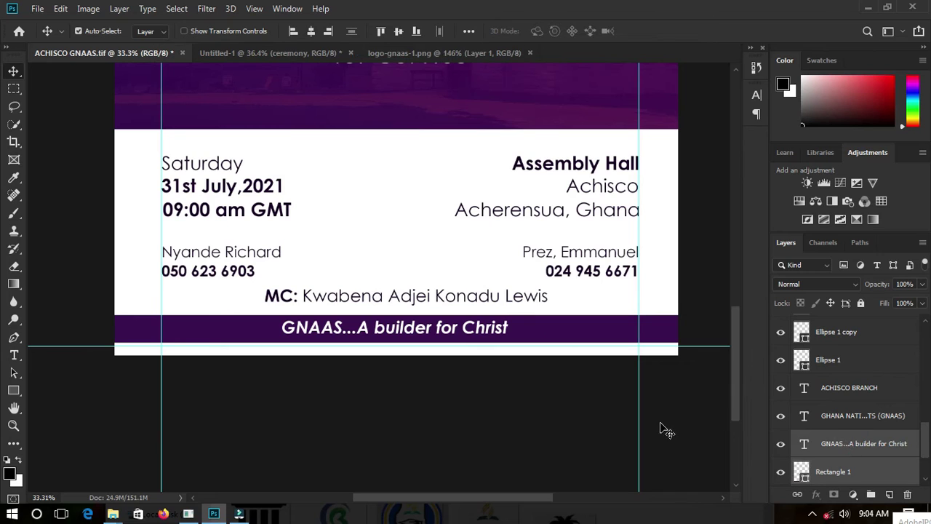
Step: Make the purple footer bar thinner by lowering its top edge
key(ctrl+t)
drag(397, 315, 398, 322)
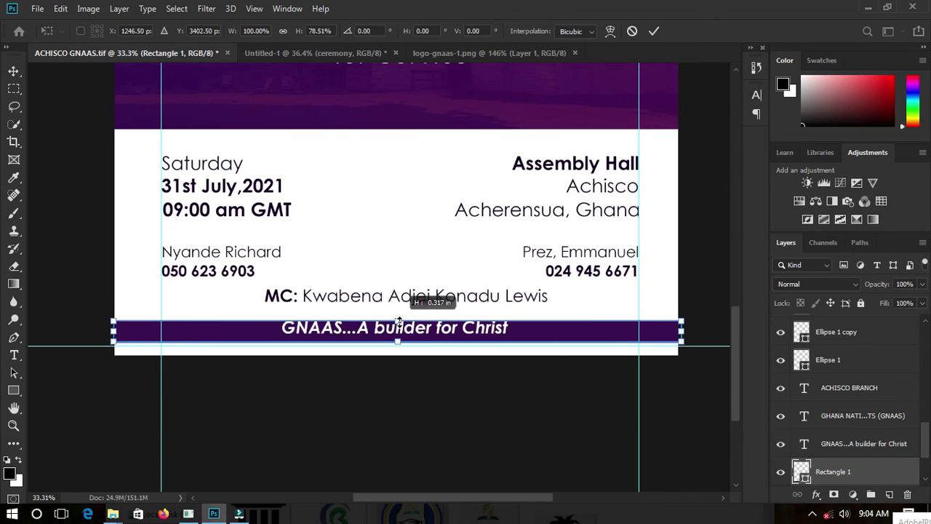
alt+scroll(400, 335, up, 3)
key(Return)
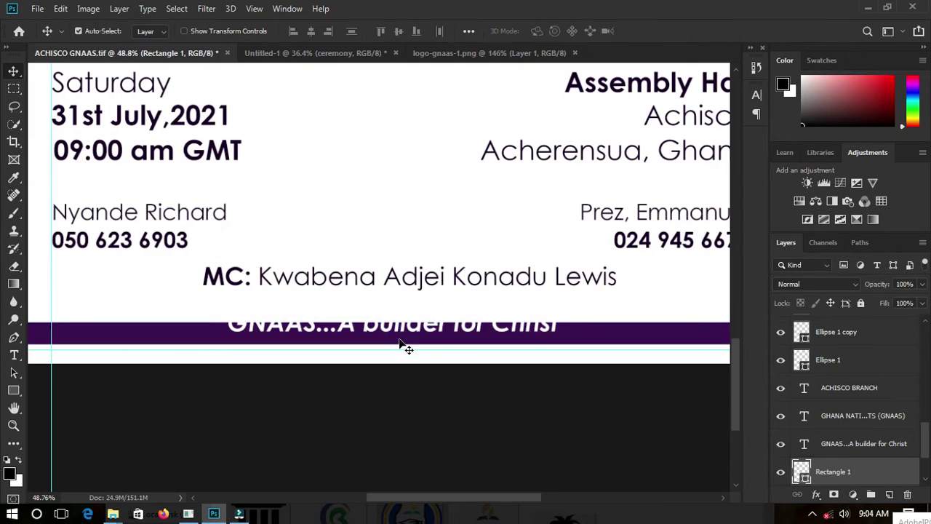
Step: Shrink the tagline to about 70 percent and widen its letter spacing
click(409, 332)
key(ctrl+t)
mouse_move(561, 341)
mouse_down()
mouse_move(557, 332)
mouse_move(464, 330)
mouse_move(467, 338)
mouse_up()
double_click(803, 443)
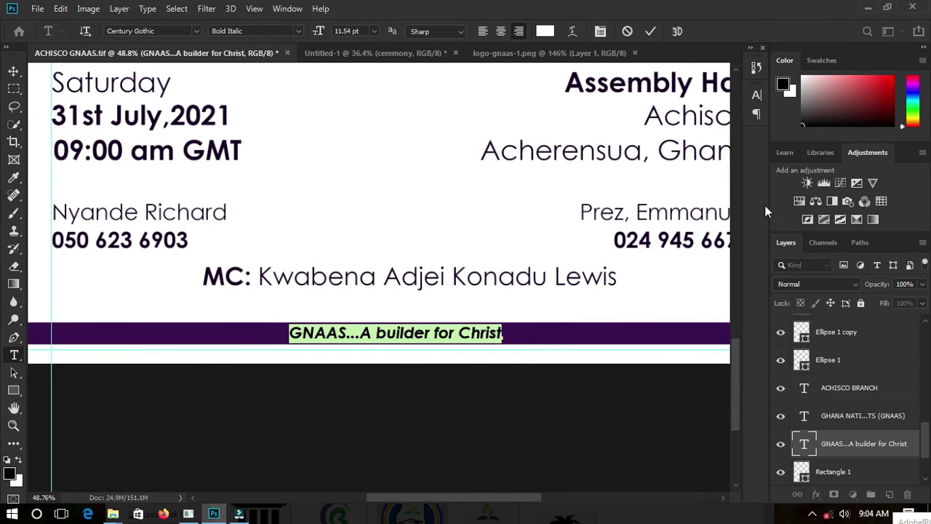
click(756, 95)
click(731, 143)
click(709, 293)
click(756, 95)
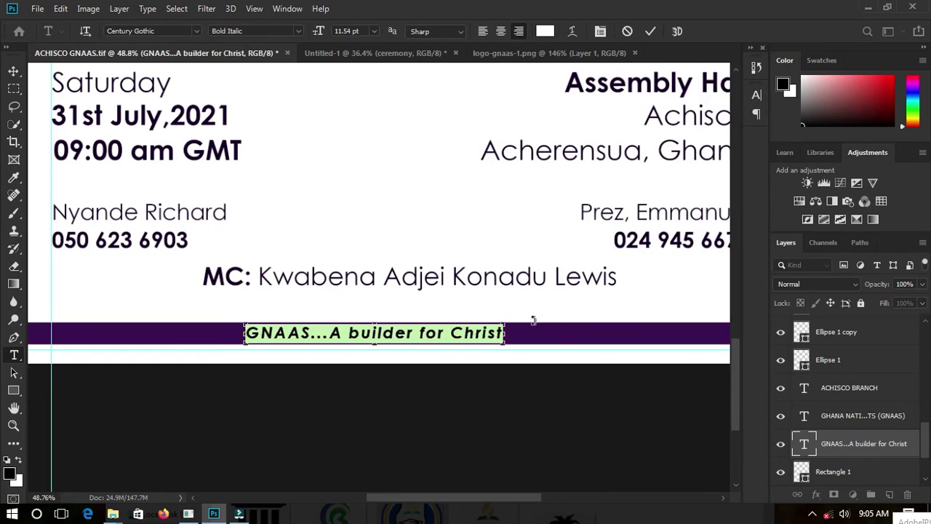
key(ctrl+0)
Step: Reselect the tagline layer and apply another free transform to it
click(887, 444)
key(v)
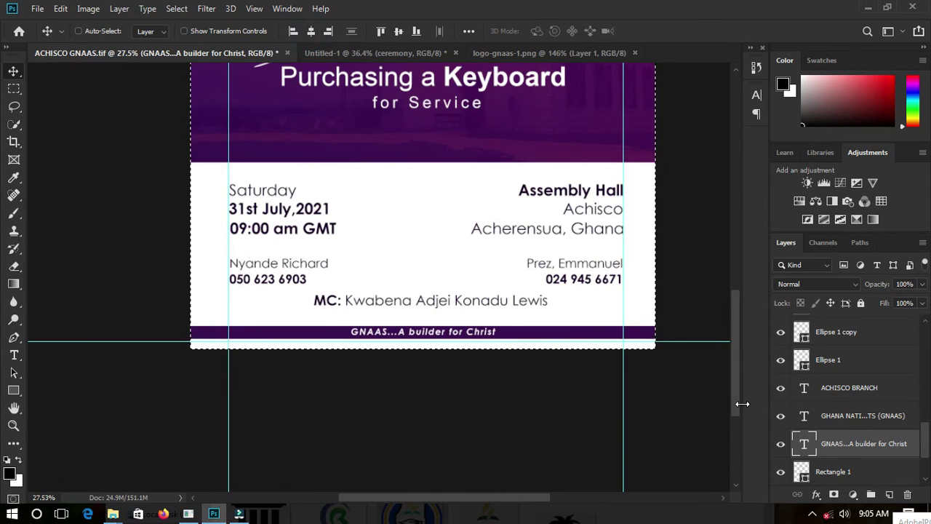
scroll(404, 377, up, 2)
alt+scroll(422, 328, up, 3)
alt+scroll(470, 345, down, 3)
key(ctrl+t)
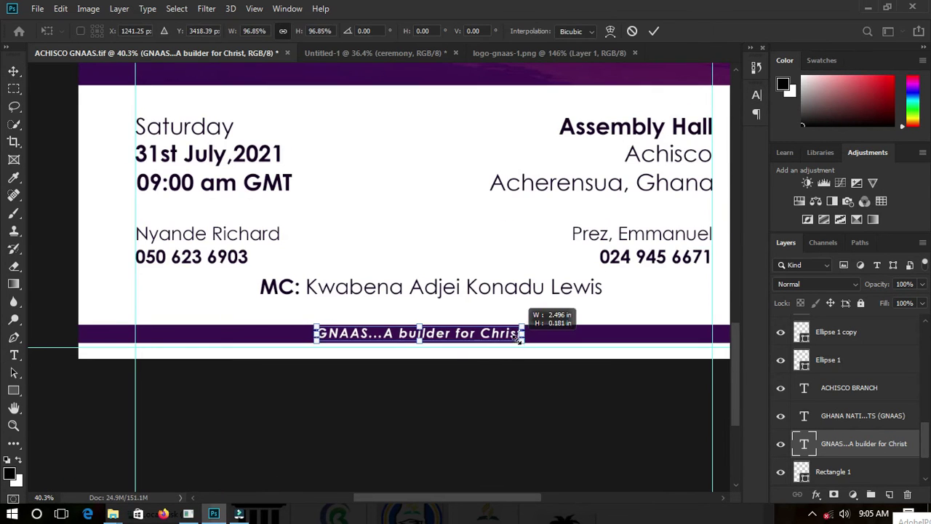
key(Return)
alt+scroll(478, 368, up, 1)
alt+scroll(391, 353, down, 3)
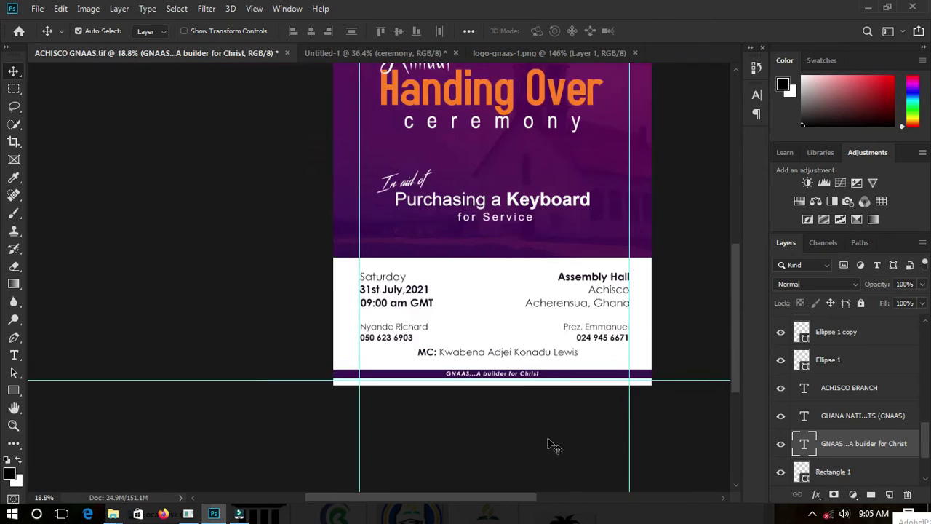
alt+scroll(551, 443, down, 1)
alt+scroll(489, 421, up, 2)
double_click(509, 431)
Step: Set 'MC' to Regular weight and the name after it to Bold
double_click(358, 431)
click(295, 31)
click(234, 44)
drag(605, 432, 375, 432)
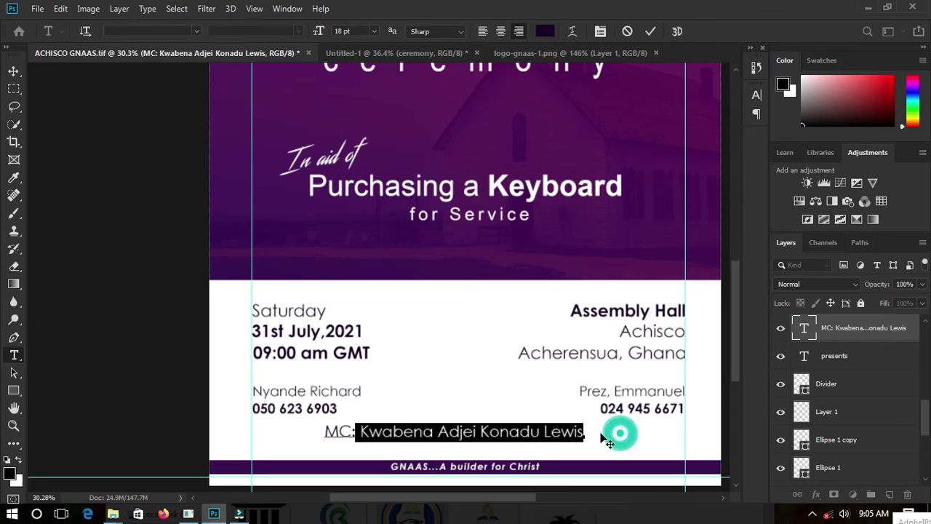
drag(597, 431, 376, 431)
click(295, 31)
click(234, 64)
Step: Colour the whole MC line bright pink in the Color Picker
click(544, 30)
click(901, 283)
key(ctrl+a)
click(544, 31)
text(ff5a00)
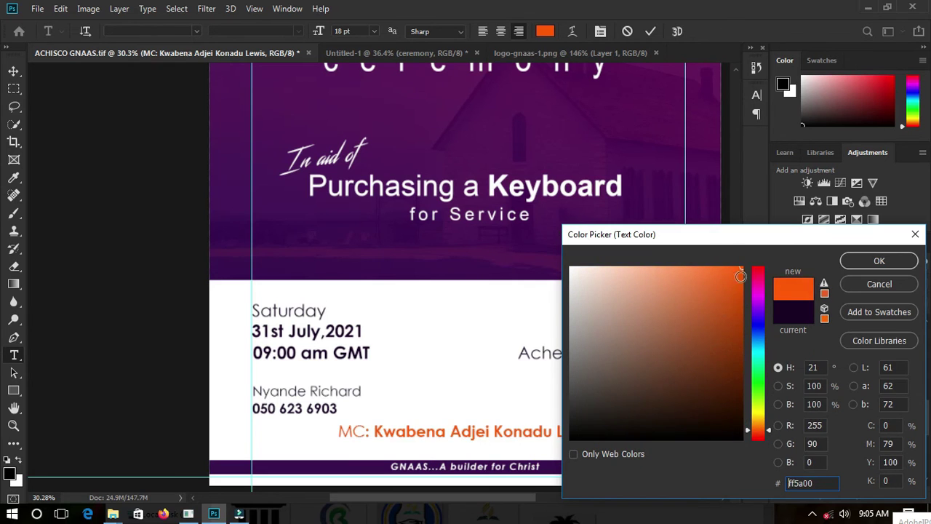
text(531856)
click(739, 271)
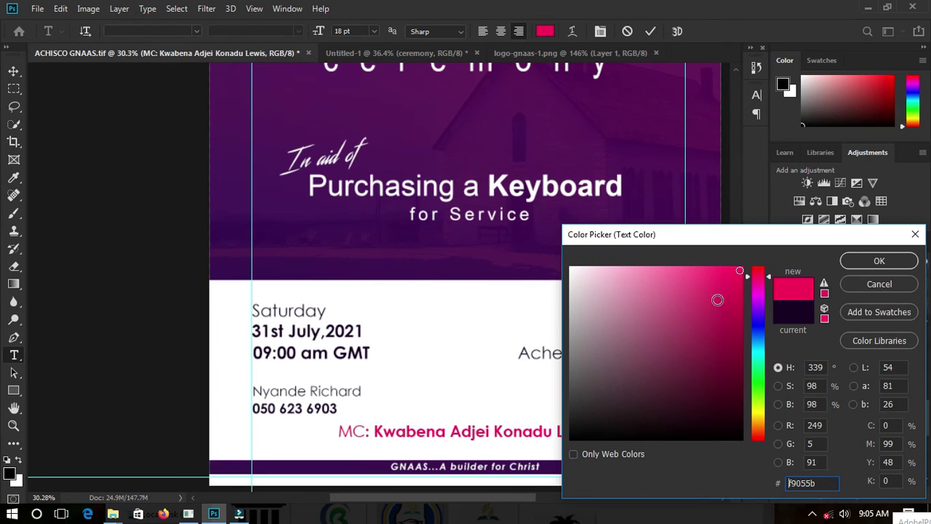
click(846, 267)
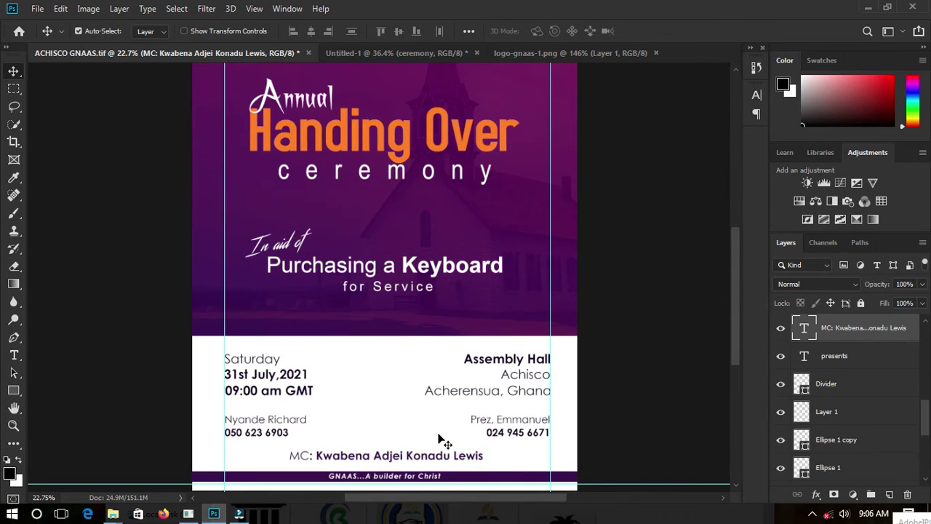
Step: Select the purple footer bar layer and check the layout
scroll(438, 436, up, 2)
scroll(430, 365, down, 4)
scroll(422, 360, up, 1)
scroll(367, 175, down, 1)
scroll(501, 129, up, 3)
scroll(545, 152, down, 3)
scroll(361, 256, down, 1)
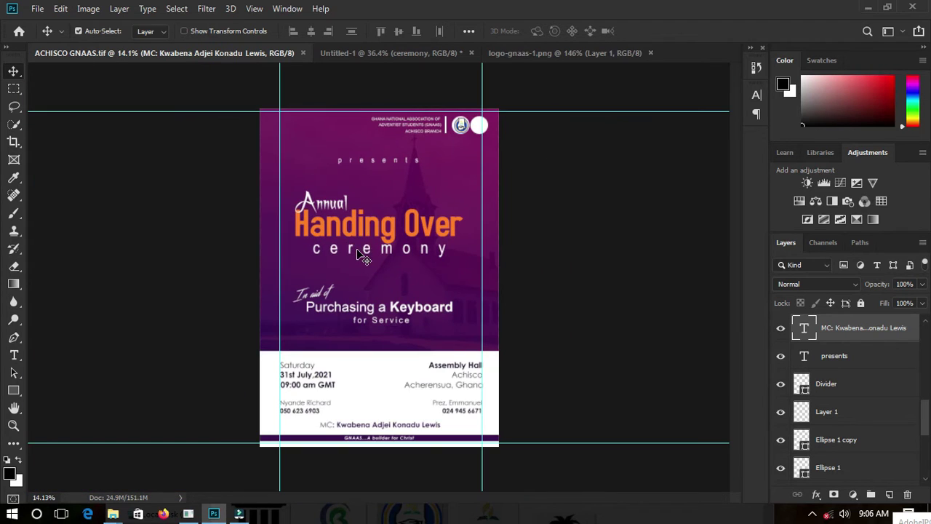
scroll(357, 253, up, 1)
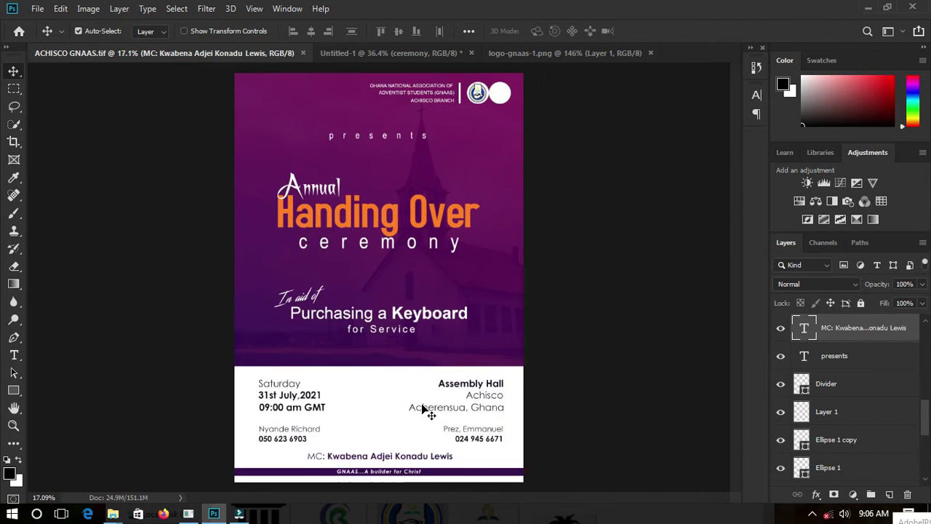
scroll(367, 460, up, 2)
scroll(472, 418, up, 1)
click(483, 415)
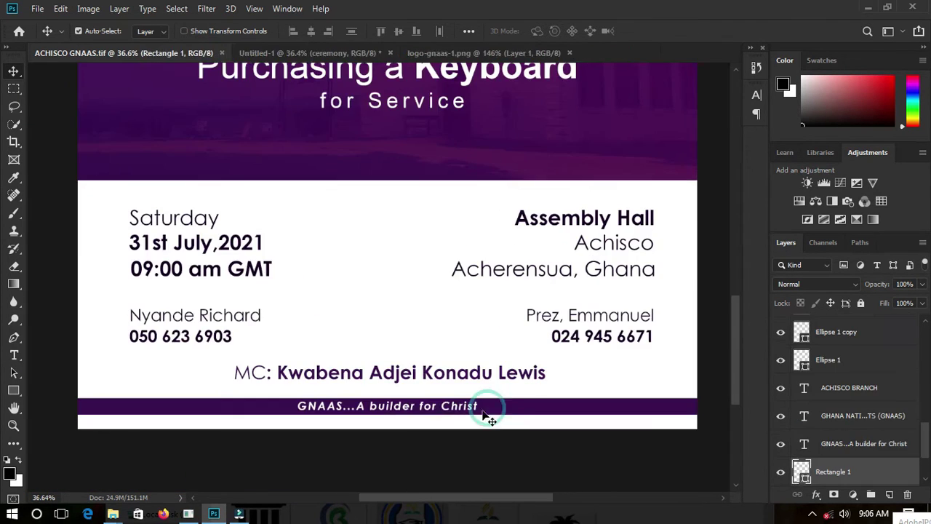
scroll(395, 349, down, 2)
scroll(399, 99, up, 2)
Step: Select the gold flame logo layer beside the info block
scroll(574, 372, down, 3)
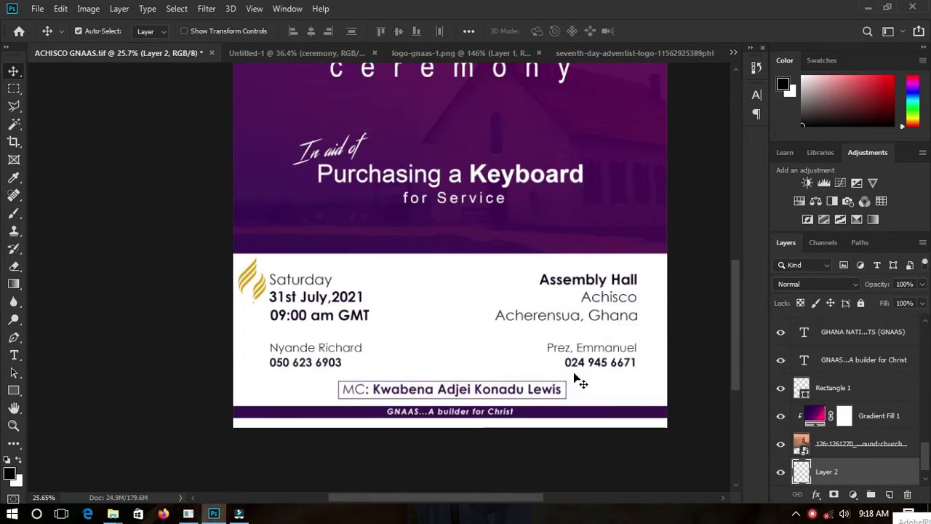
scroll(378, 357, up, 3)
click(378, 357)
scroll(186, 209, down, 1)
scroll(188, 245, up, 1)
click(188, 245)
click(187, 242)
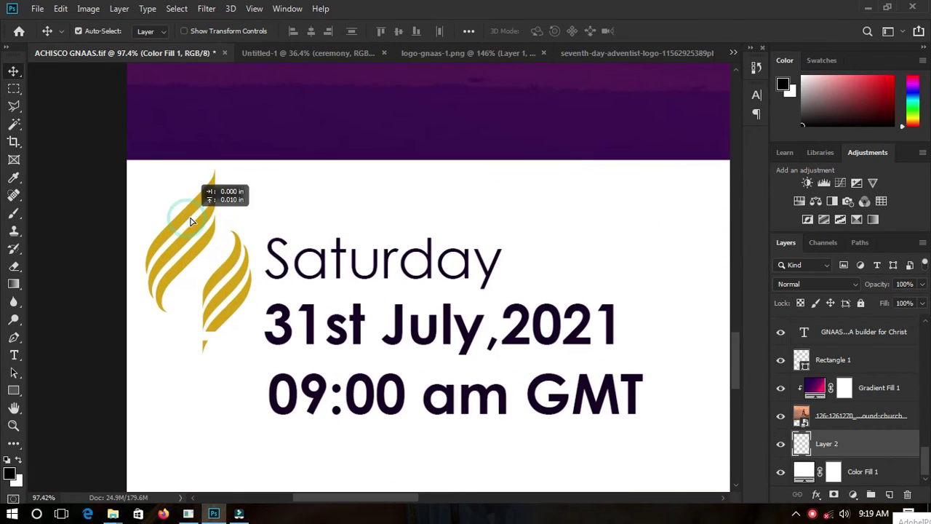
scroll(286, 290, down, 3)
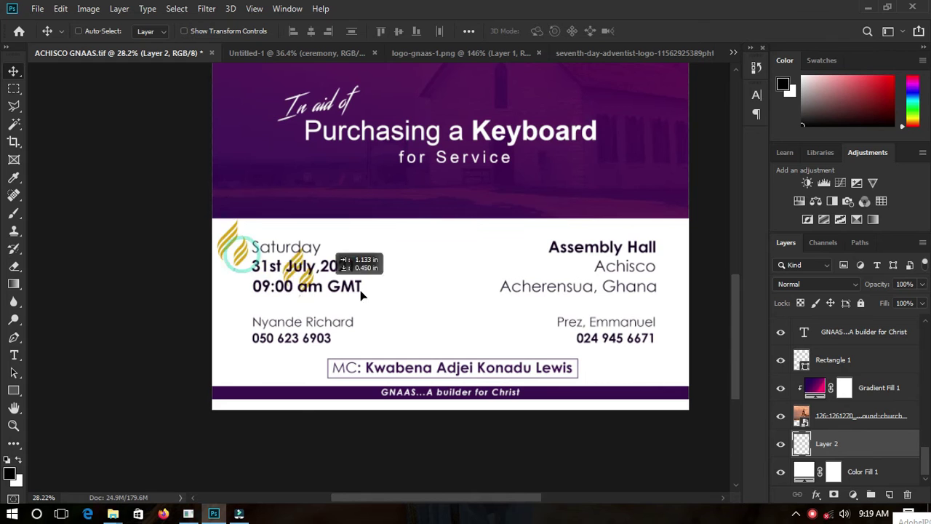
Step: Duplicate the gold logo and move the copy to the info block's bottom-right corner
key(ctrl+j)
scroll(689, 377, up, 2)
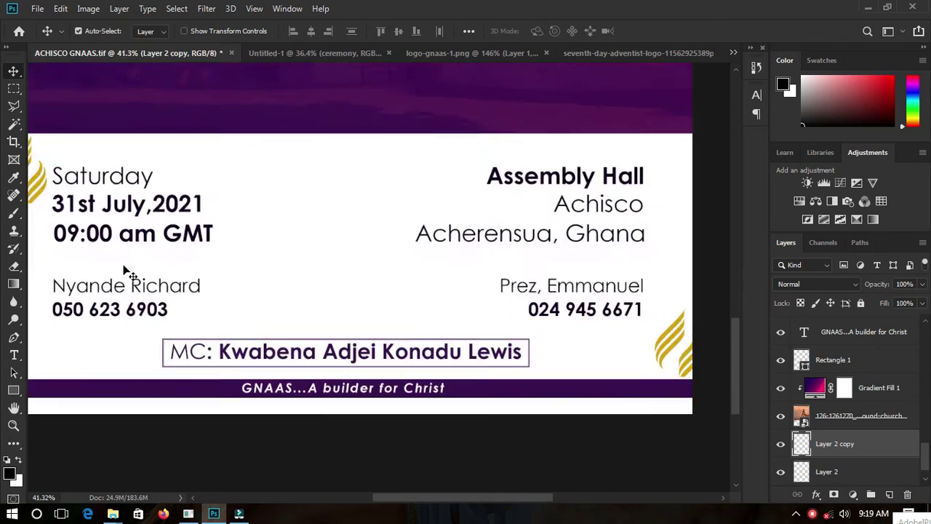
scroll(125, 270, down, 1)
key(ctrl+t)
scroll(589, 376, up, 1)
mouse_move(504, 283)
mouse_down()
mouse_move(451, 348)
mouse_move(468, 291)
mouse_move(452, 294)
mouse_up()
Step: Confirm the logo copy's placement and give it a #421253 dark purple Color Overlay
key(Return)
scroll(512, 320, down, 3)
double_click(801, 443)
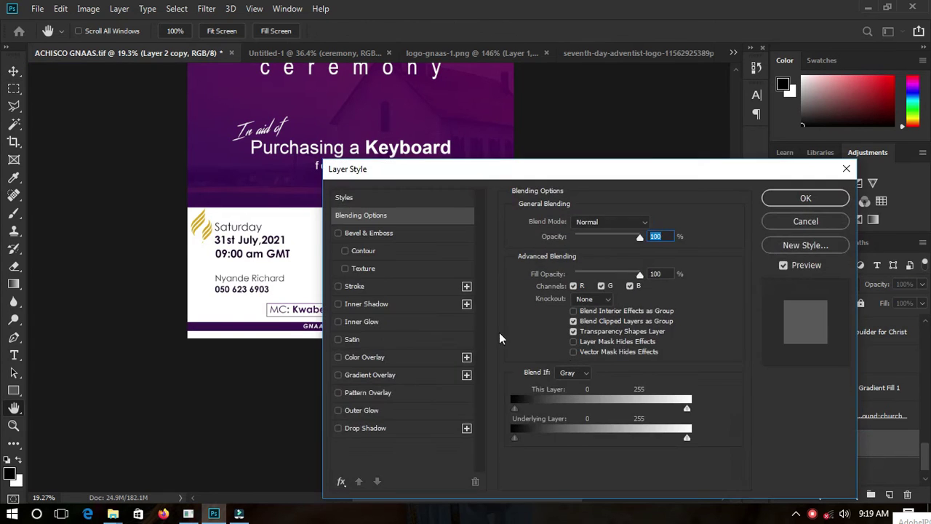
drag(436, 240, 613, 134)
click(542, 322)
click(829, 189)
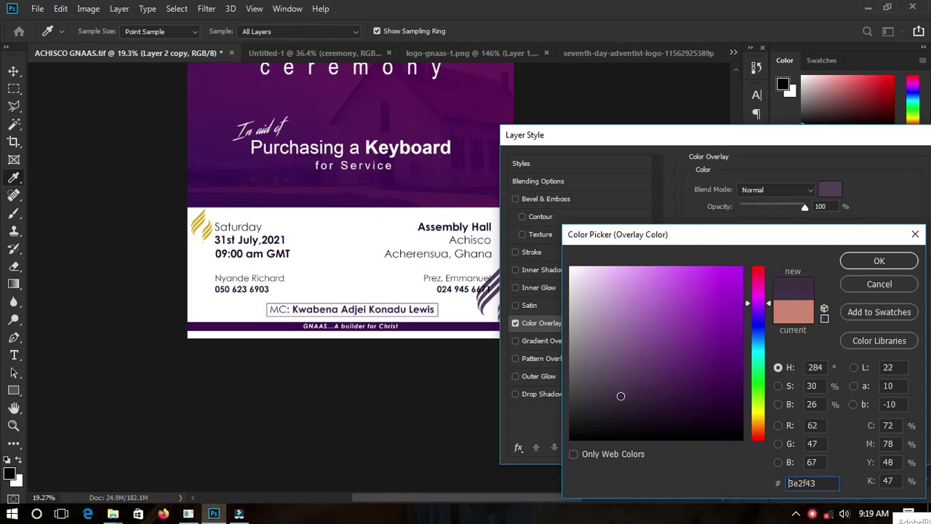
click(878, 260)
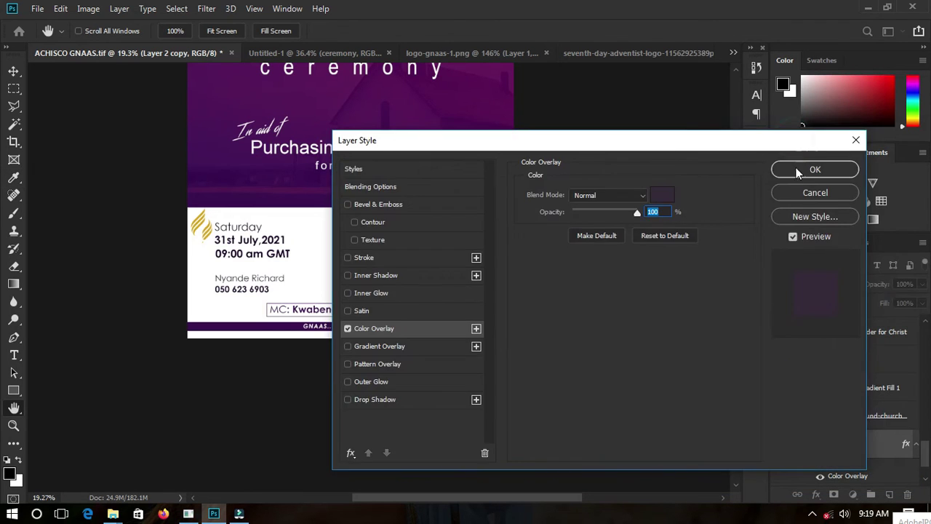
click(800, 168)
Step: Nudge the faded logo copy into the corner and add the purple overlay to the left logo
scroll(535, 351, up, 3)
scroll(494, 347, down, 3)
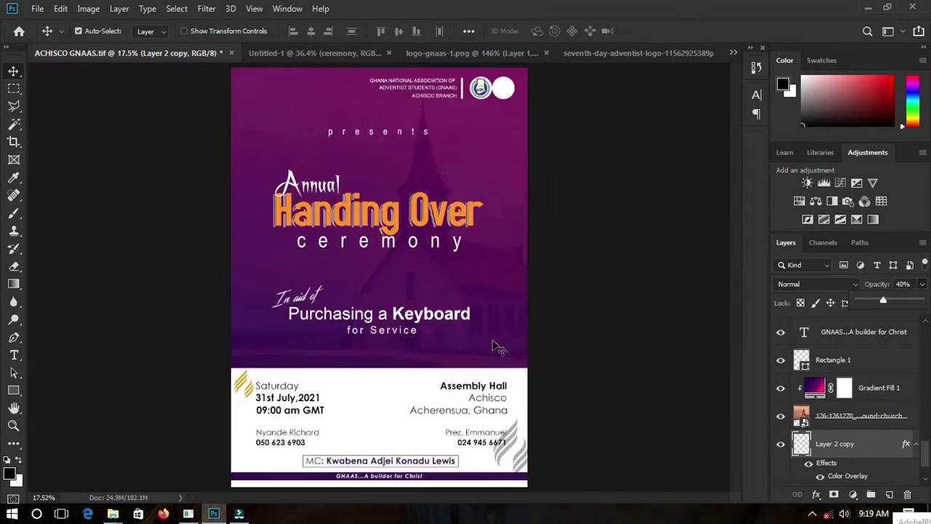
scroll(594, 304, up, 3)
scroll(603, 309, down, 3)
drag(602, 309, 606, 308)
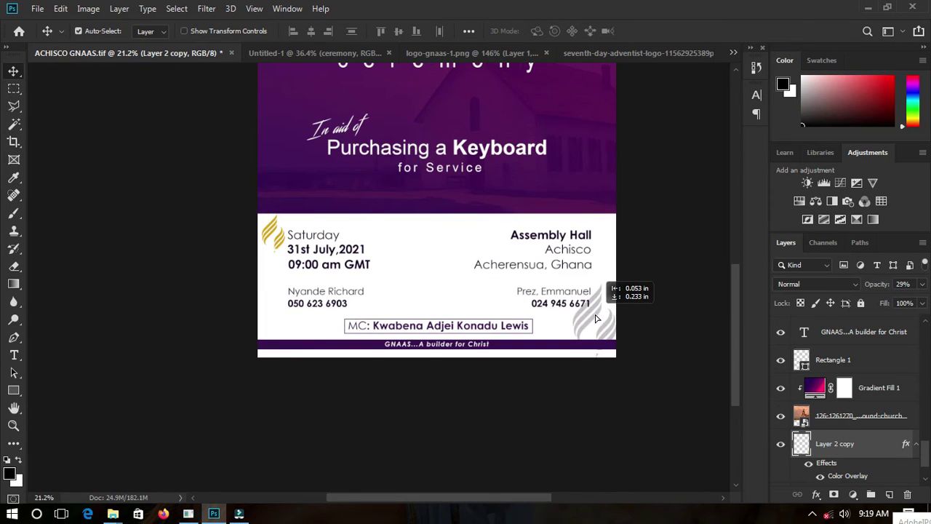
scroll(595, 315, up, 3)
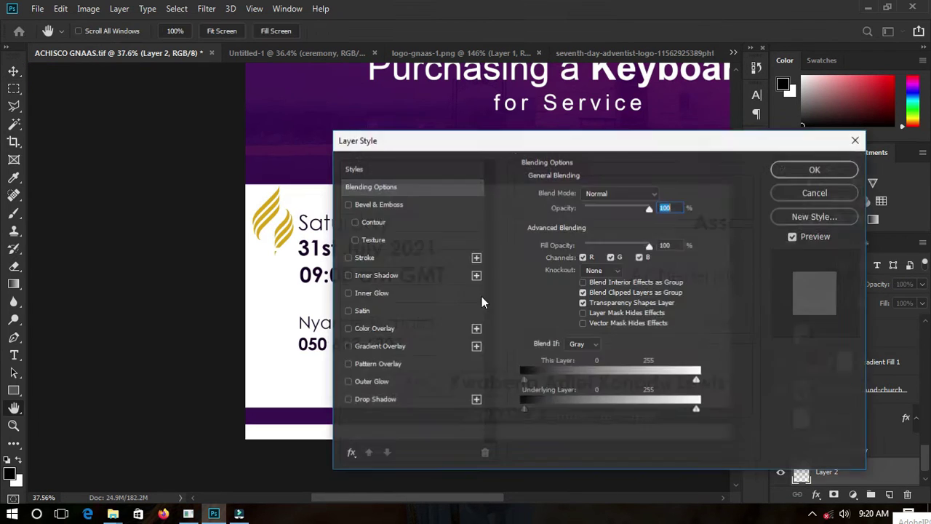
double_click(890, 479)
click(465, 335)
key(Return)
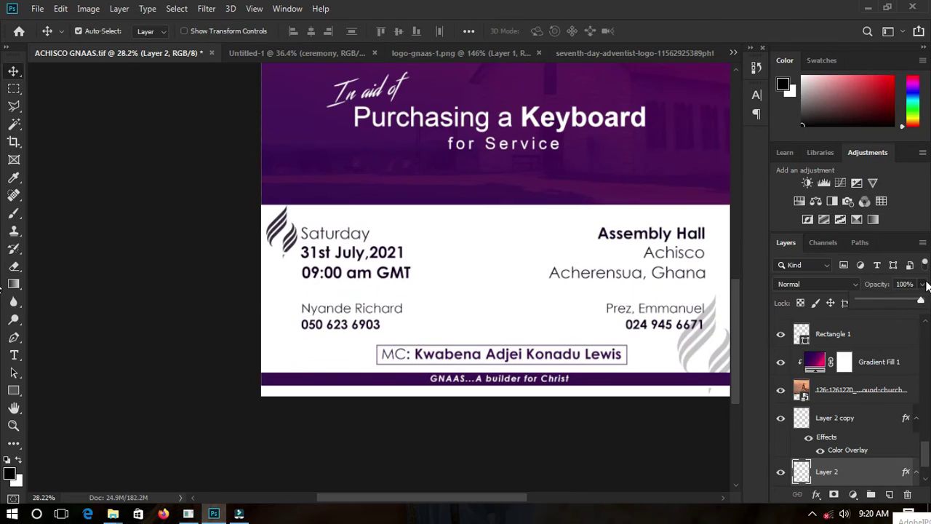
Step: Switch to the Adventist logo file and hide its original full logo layer
scroll(255, 294, up, 2)
scroll(280, 233, down, 2)
scroll(301, 270, up, 2)
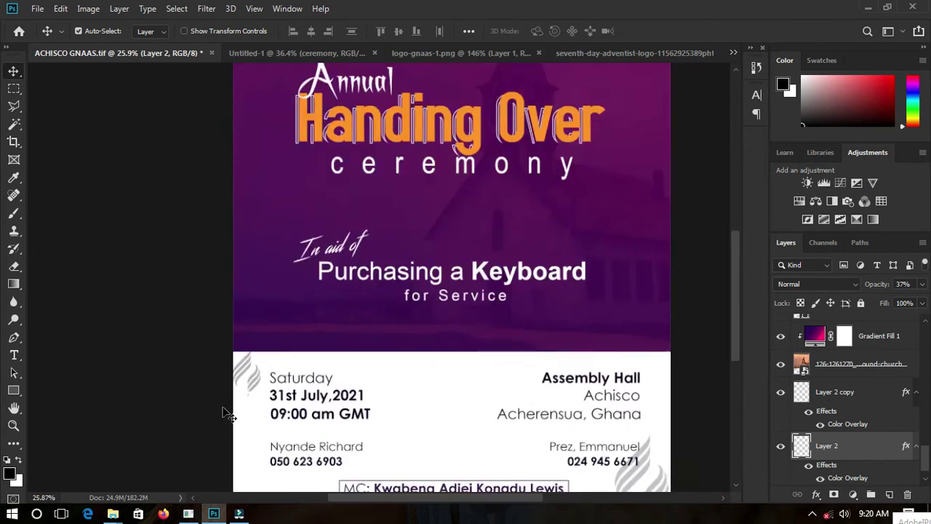
scroll(228, 409, up, 1)
scroll(393, 407, up, 2)
scroll(349, 327, up, 2)
scroll(376, 384, down, 3)
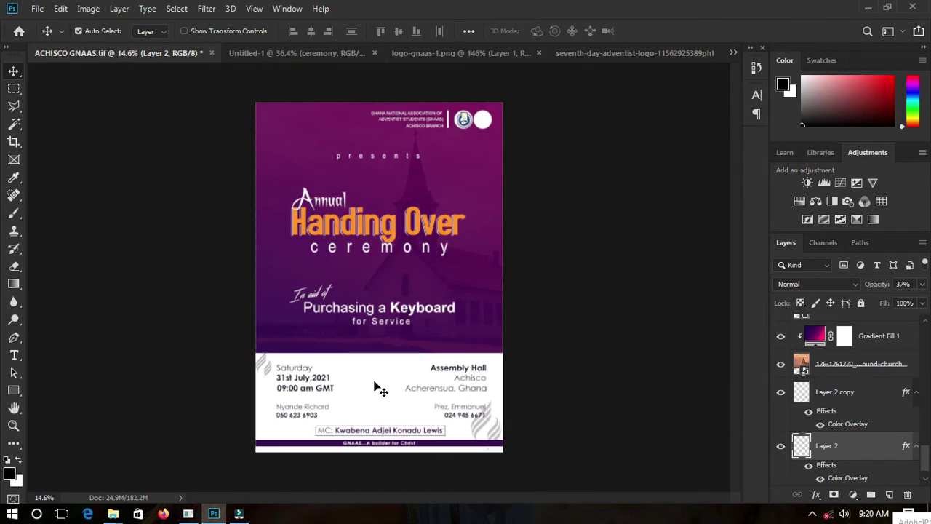
click(578, 55)
scroll(574, 71, down, 3)
click(780, 355)
Step: Set the flame to full opacity, move it top-left, and shrink it under half size
key(0)
mouse_move(451, 257)
mouse_down()
mouse_move(245, 108)
mouse_move(256, 168)
mouse_up()
key(ctrl+t)
drag(284, 219, 245, 163)
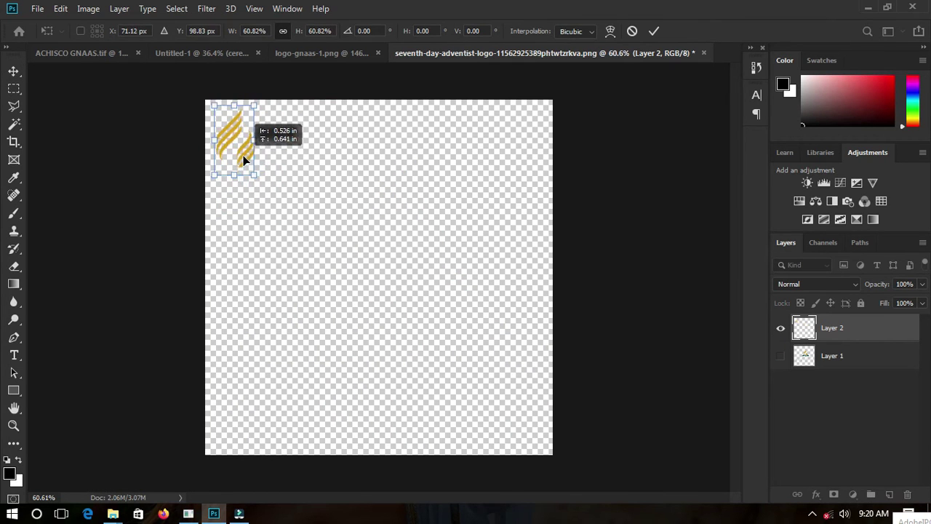
scroll(243, 161, up, 2)
key(Return)
Step: Duplicate the flame into a row across the top of the canvas and select the row
scroll(216, 114, down, 1)
scroll(227, 153, up, 2)
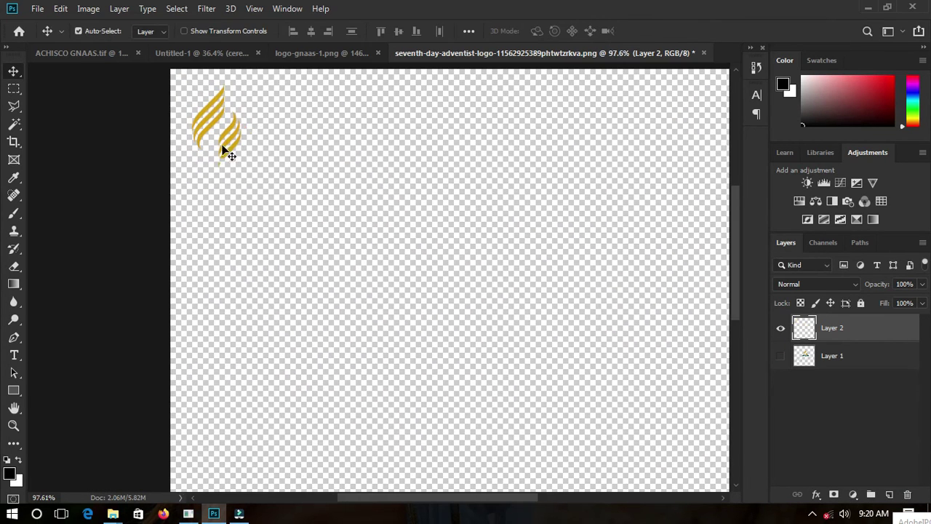
mouse_move(282, 138)
mouse_down()
mouse_move(444, 137)
mouse_move(564, 152)
mouse_move(702, 146)
mouse_move(155, 124)
mouse_up()
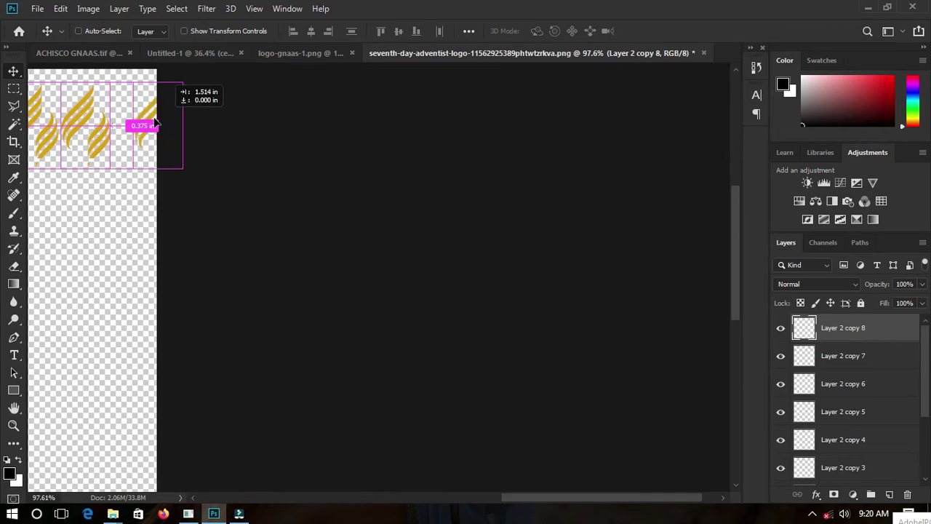
key(ctrl+0)
mouse_move(214, 118)
mouse_down()
mouse_move(167, 104)
mouse_move(178, 117)
mouse_up()
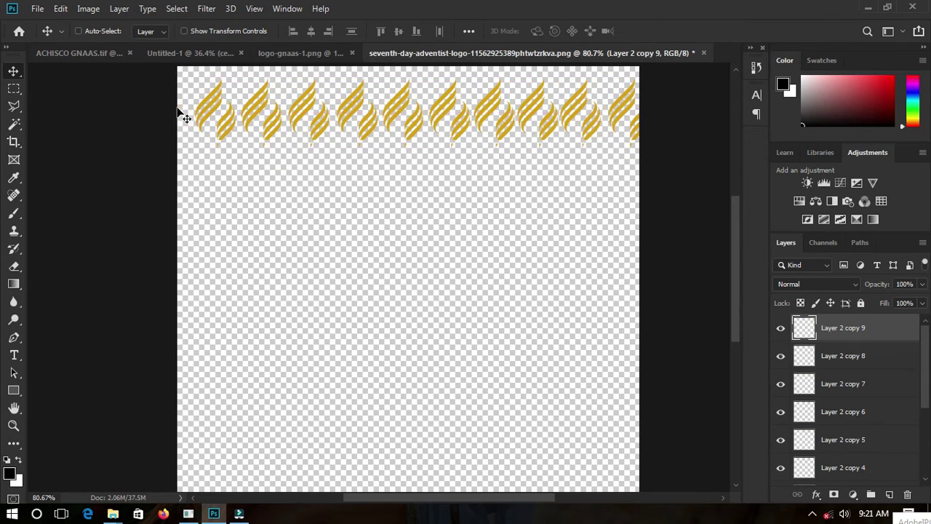
key(ctrl+minus)
scroll(866, 434, down, 3)
shift+click(858, 443)
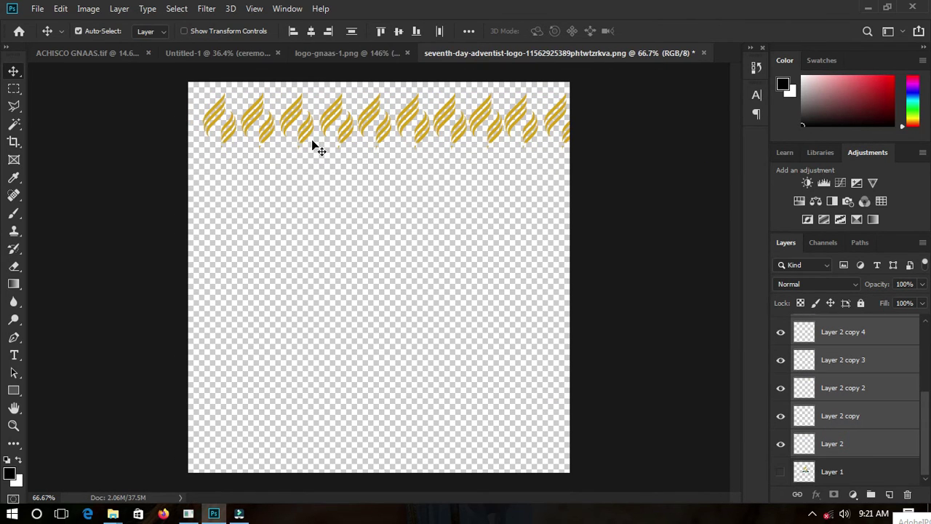
Step: Copy the flame row down into further rows and select all flame layers for merging
drag(311, 140, 303, 456)
scroll(321, 347, down, 3)
click(878, 327)
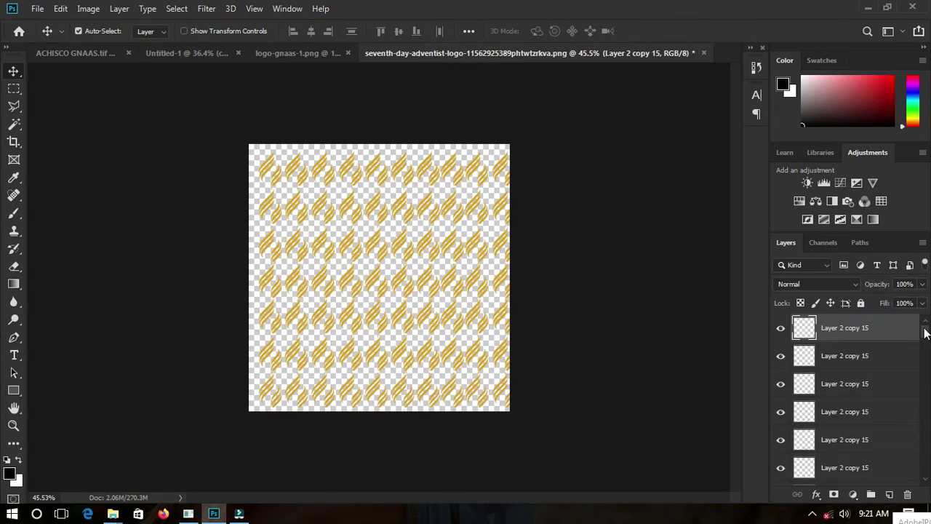
scroll(879, 364, down, 5)
shift+click(858, 442)
right_click(856, 440)
Step: Merge the flames into one pattern layer, bring it into the flyer, and select it
click(703, 402)
drag(369, 265, 386, 382)
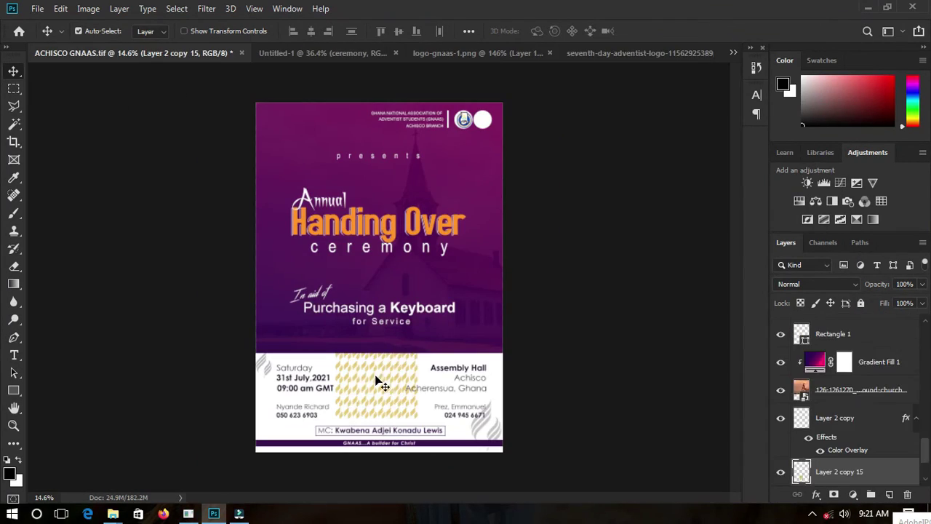
scroll(456, 266, up, 2)
scroll(383, 422, up, 3)
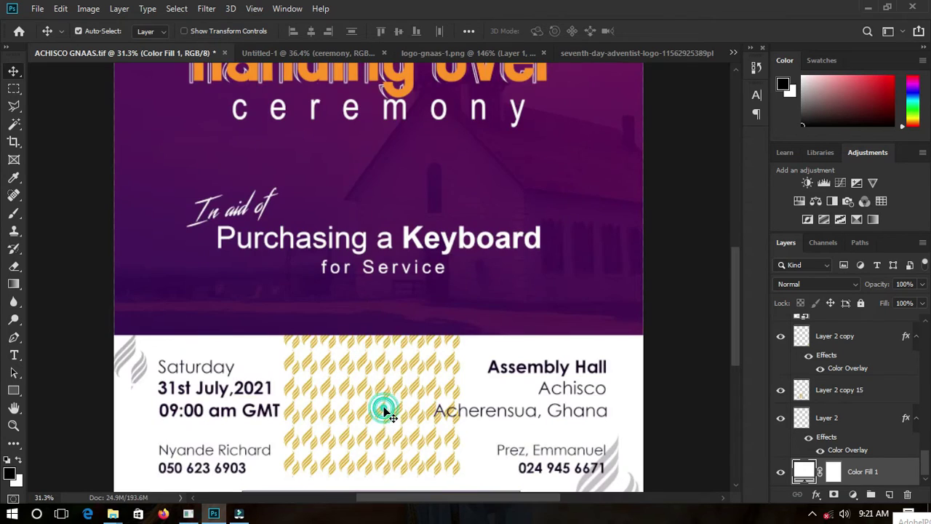
scroll(384, 407, up, 3)
click(789, 390)
click(780, 389)
scroll(619, 297, down, 1)
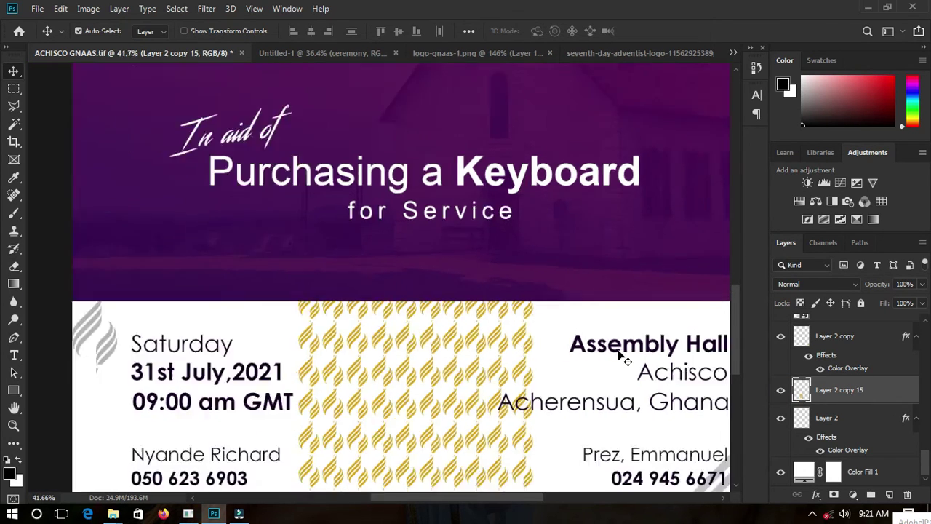
scroll(521, 382, down, 2)
Step: Move the flame pattern to the info block's left side and resize it to fit
drag(521, 382, 328, 390)
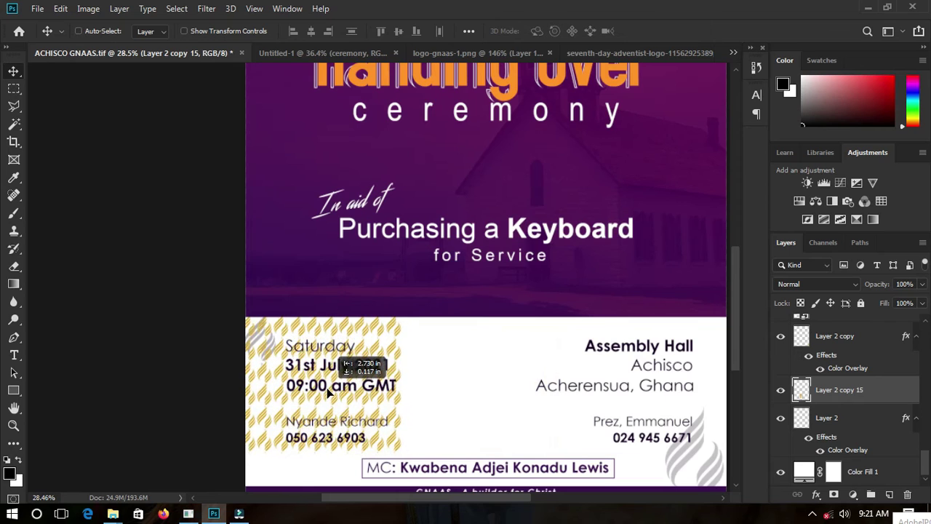
scroll(328, 391, down, 1)
key(ctrl+t)
drag(384, 432, 364, 416)
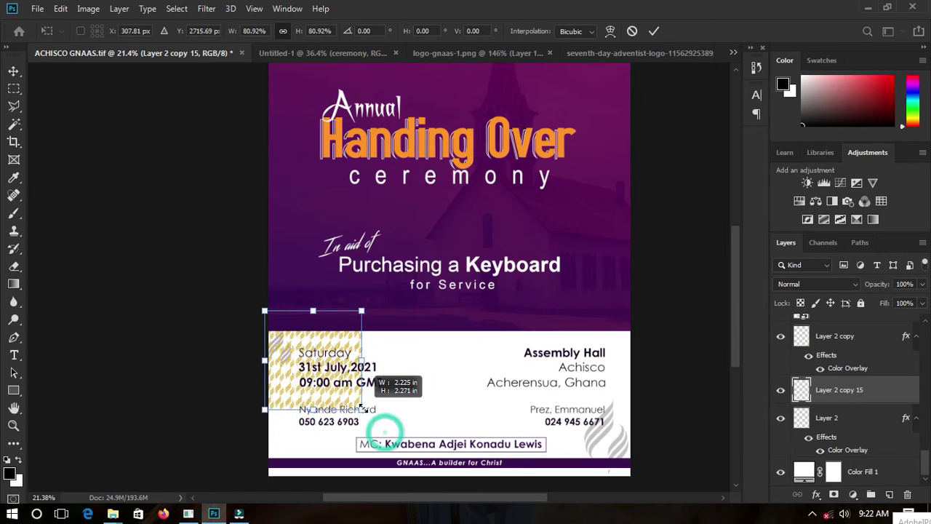
scroll(335, 398, up, 2)
scroll(336, 414, up, 1)
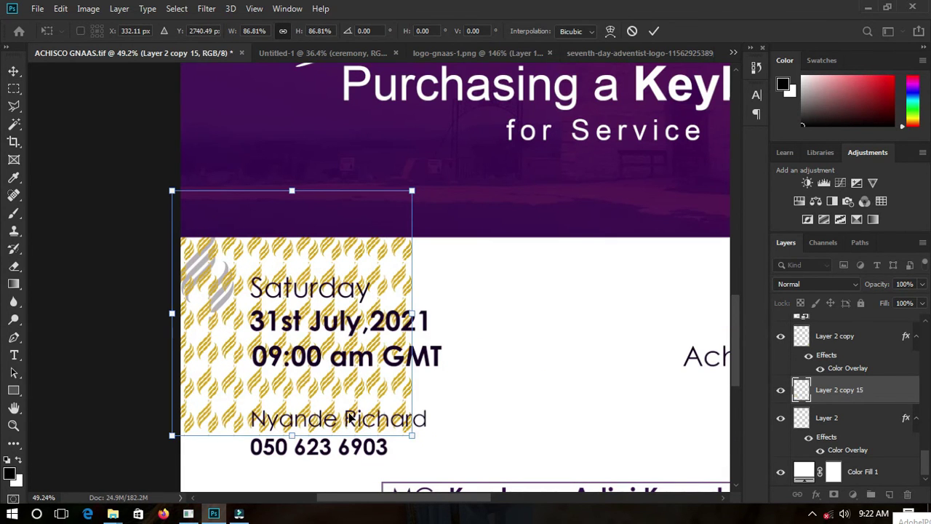
key(Return)
Step: Duplicate the pattern block twice to the right across the info block
mouse_move(396, 401)
mouse_down()
mouse_move(643, 348)
mouse_move(686, 316)
mouse_up()
scroll(648, 374, down, 2)
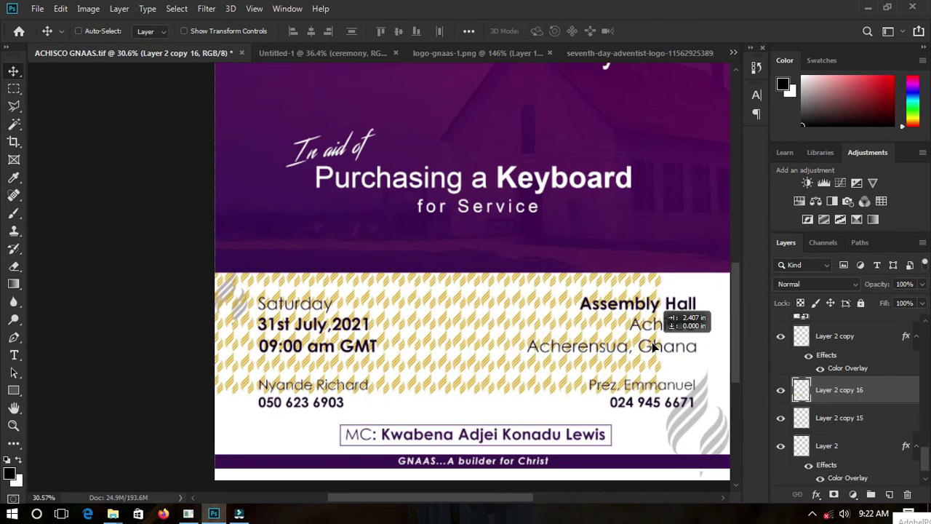
scroll(370, 323, right, 5)
scroll(405, 390, down, 2)
scroll(408, 390, up, 2)
drag(582, 392, 672, 356)
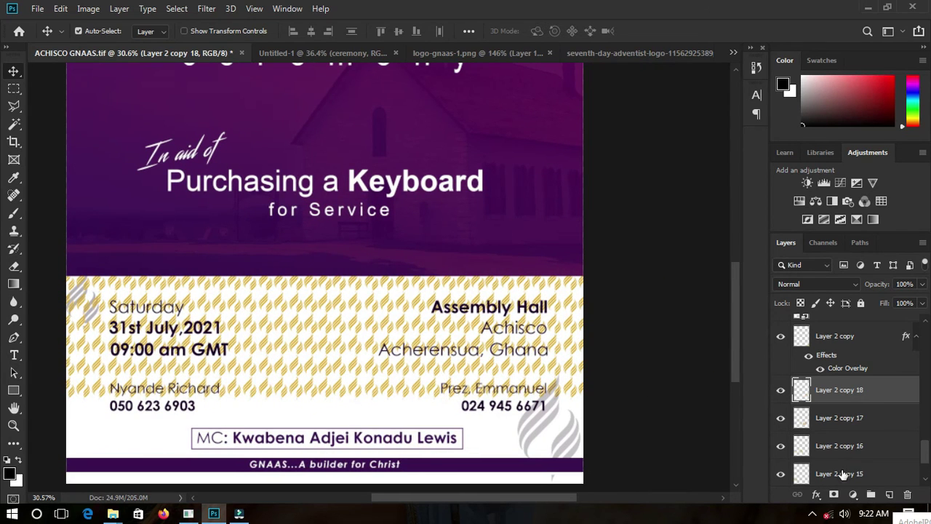
Step: Select all pattern pieces and copy the strip down to the info block's bottom
scroll(842, 473, down, 1)
shift+click(836, 445)
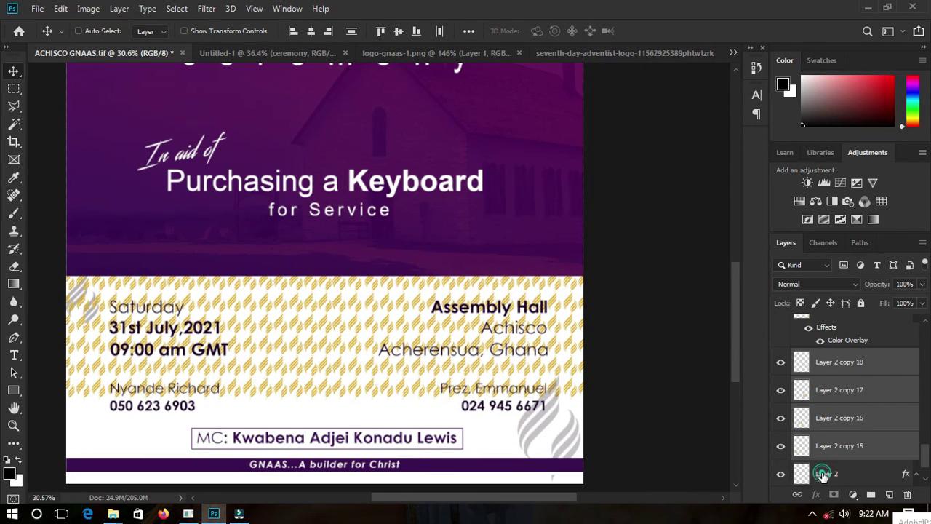
scroll(395, 395, down, 1)
scroll(408, 407, up, 1)
mouse_move(408, 407)
mouse_down()
mouse_move(417, 173)
mouse_move(437, 458)
mouse_up()
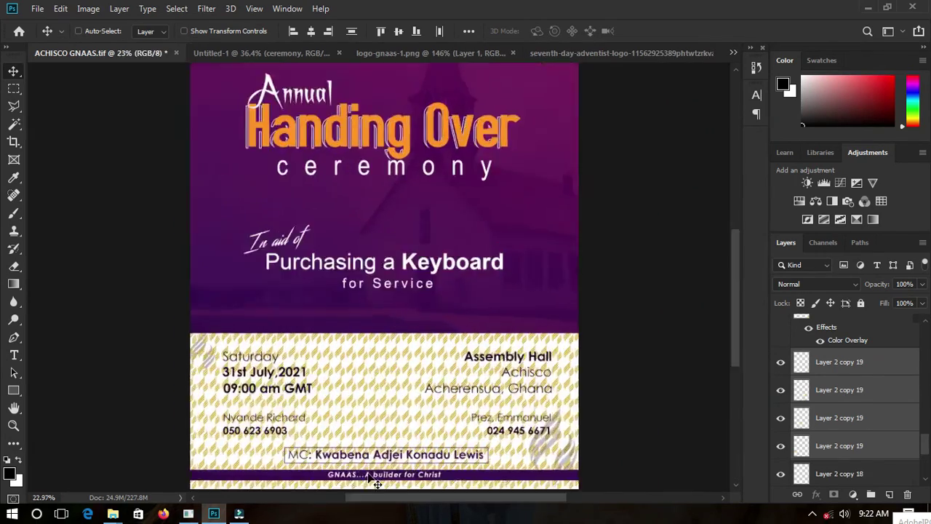
scroll(437, 407, up, 1)
scroll(844, 395, down, 1)
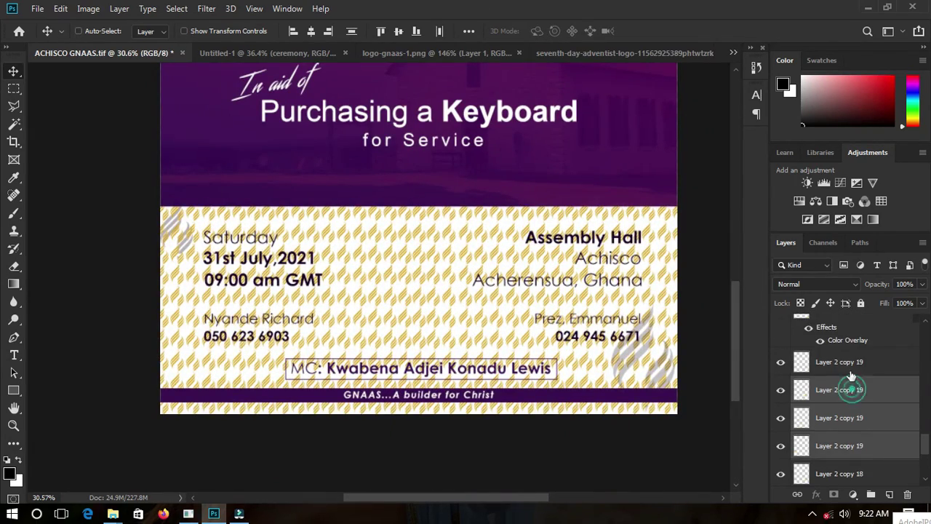
Step: Merge the pattern pieces, group them as 'icons', and lower the group's opacity to 21%
key(ctrl+e)
click(870, 494)
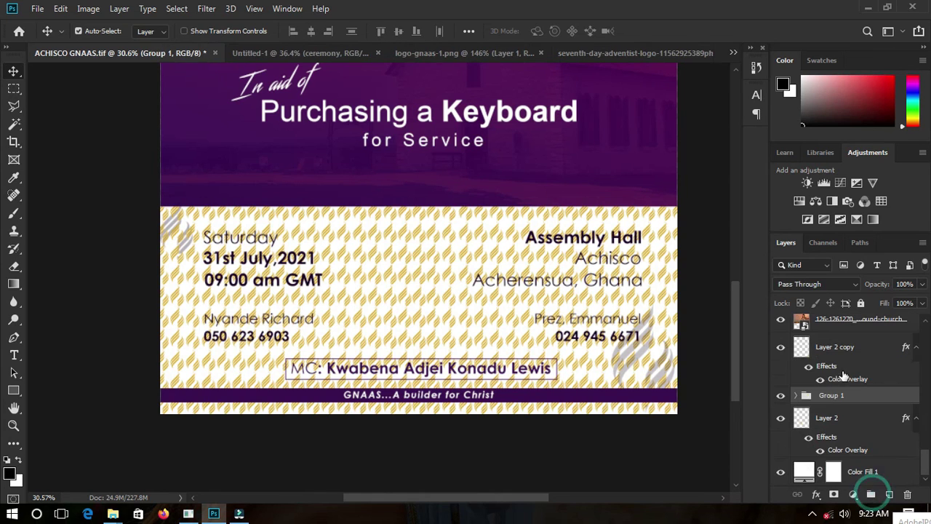
text(icons)
key(Return)
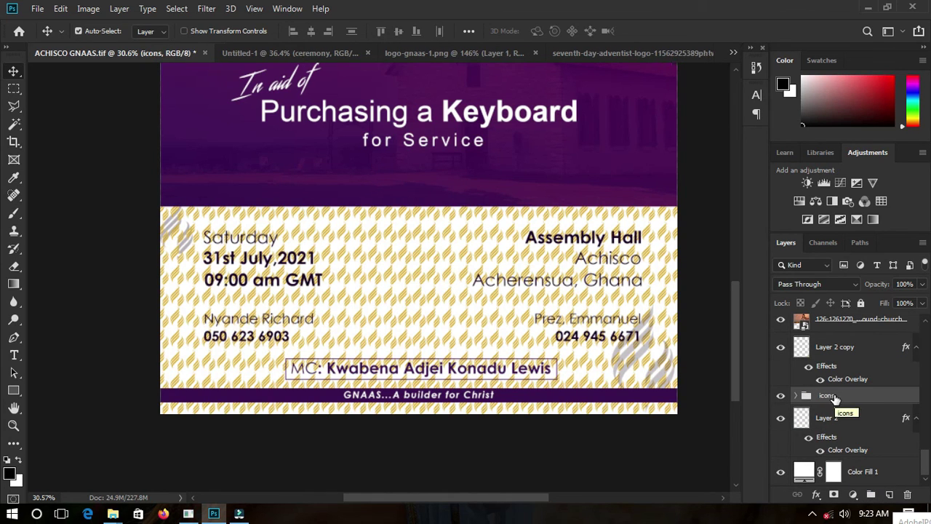
drag(919, 301, 871, 298)
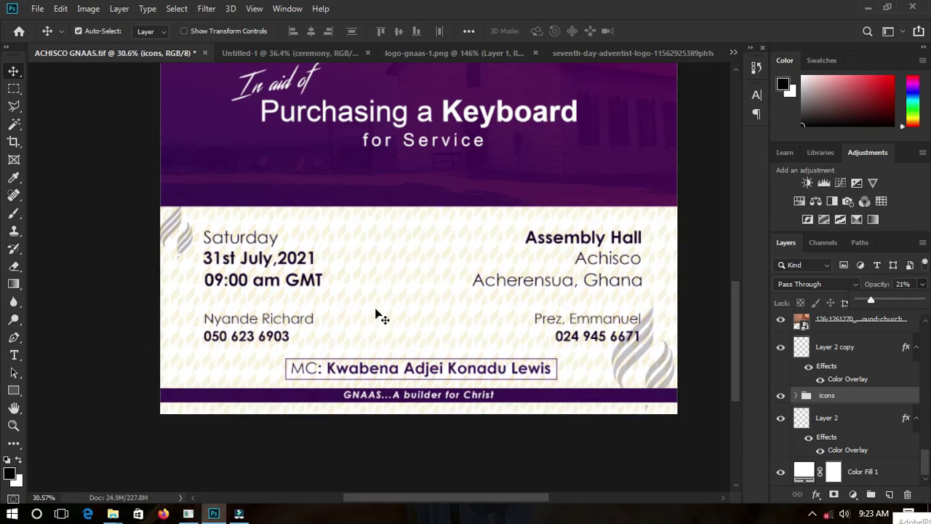
scroll(203, 308, up, 5)
scroll(310, 264, down, 3)
scroll(613, 339, down, 2)
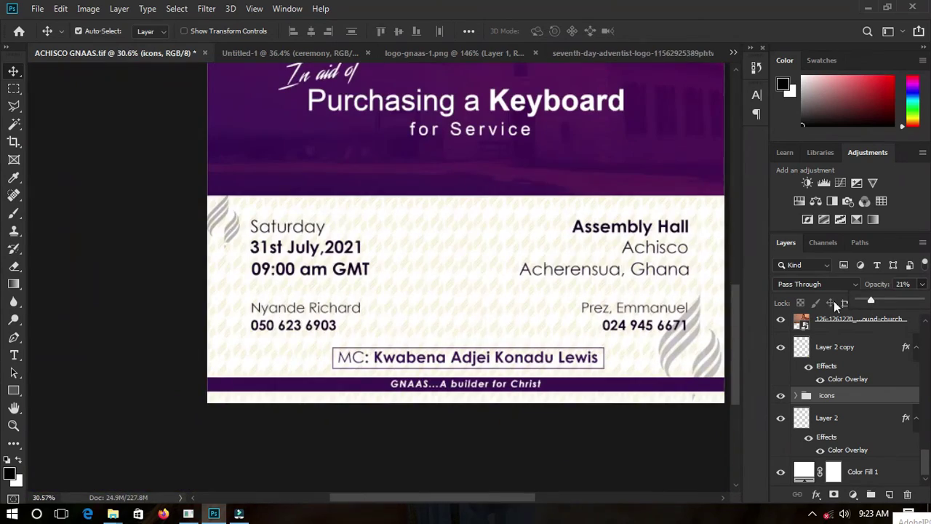
Step: Set the icons group's blend mode to Multiply and confirm its colour overlay style
click(813, 284)
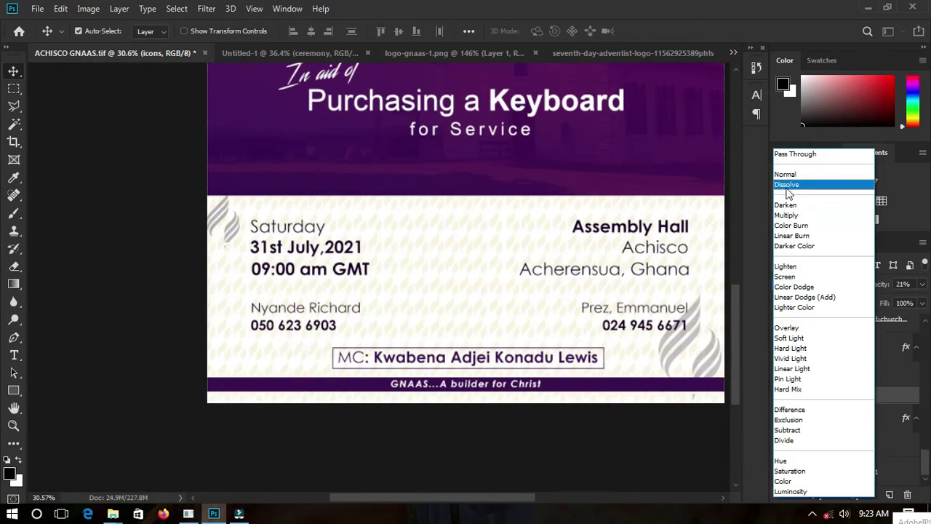
click(787, 215)
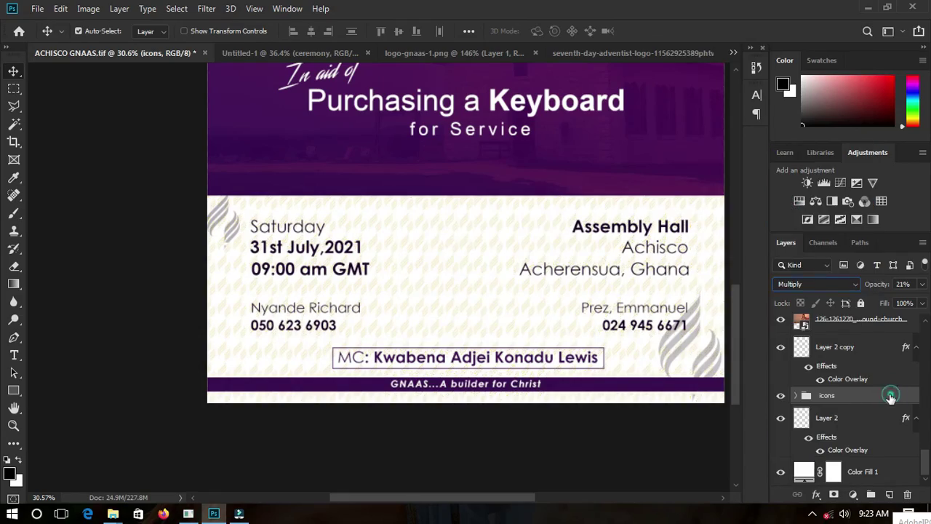
double_click(890, 398)
click(409, 333)
key(Return)
Step: Move the icons group just above Gradient Fill 1 in the Layers panel
scroll(509, 304, up, 1)
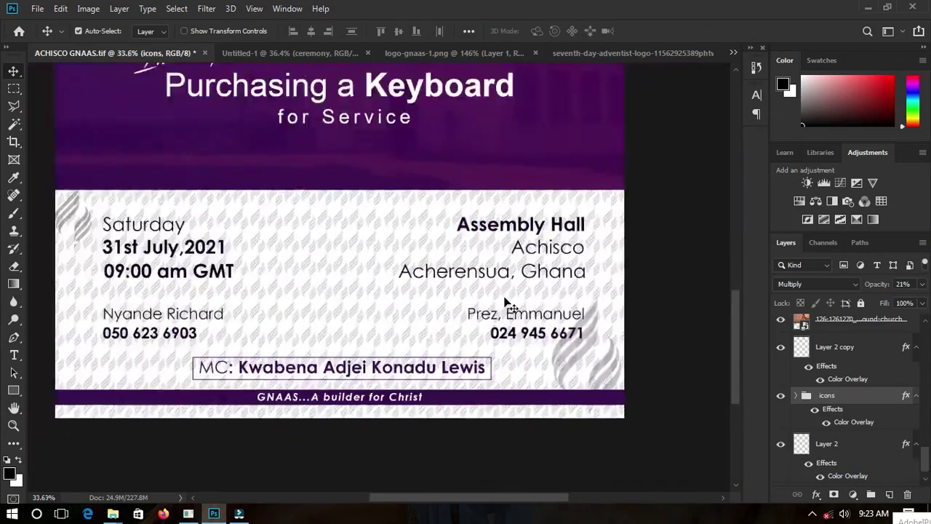
scroll(509, 304, down, 1)
scroll(596, 355, up, 3)
scroll(418, 297, up, 1)
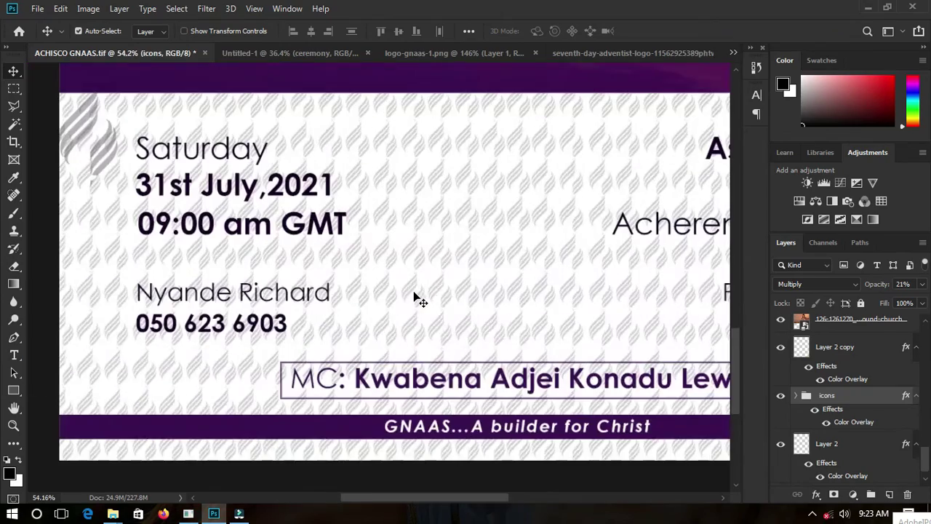
scroll(436, 303, down, 2)
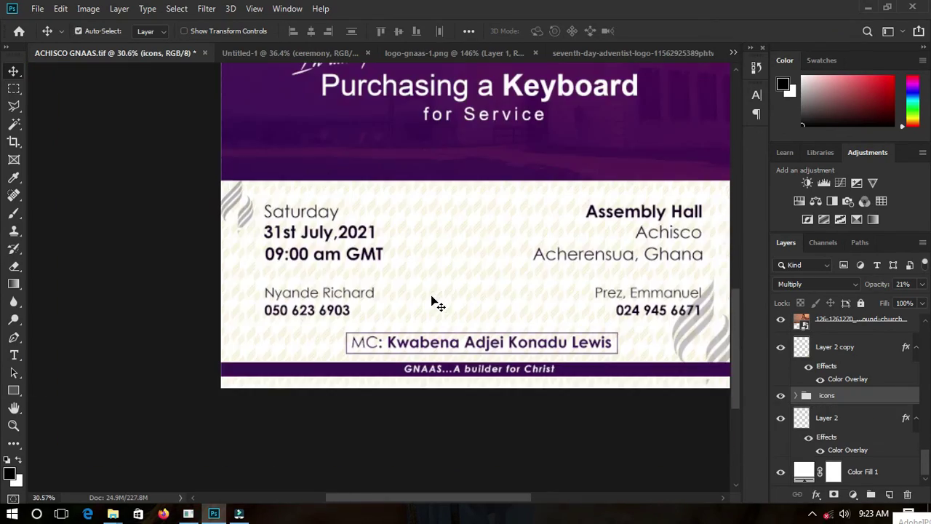
scroll(436, 304, down, 2)
scroll(337, 454, up, 1)
scroll(405, 235, up, 1)
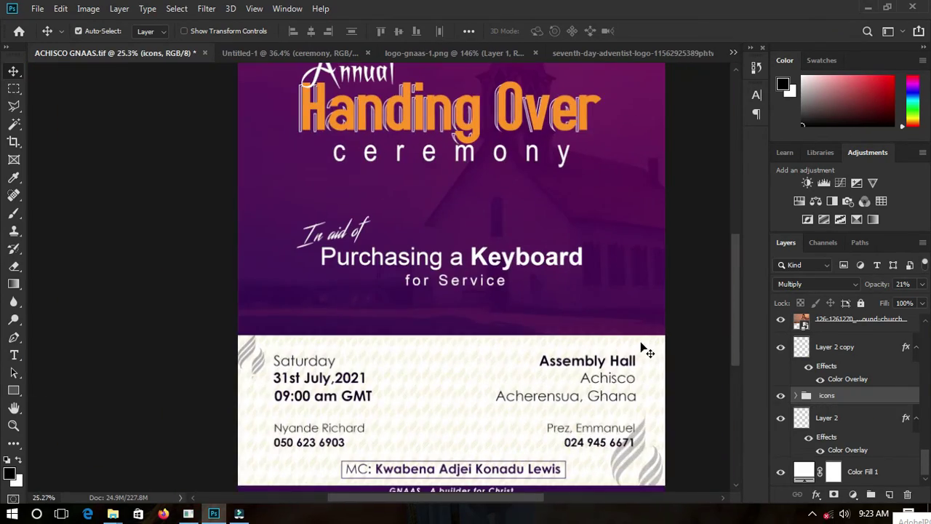
scroll(844, 392, up, 1)
mouse_move(858, 426)
mouse_down()
mouse_move(843, 372)
mouse_move(836, 397)
mouse_up()
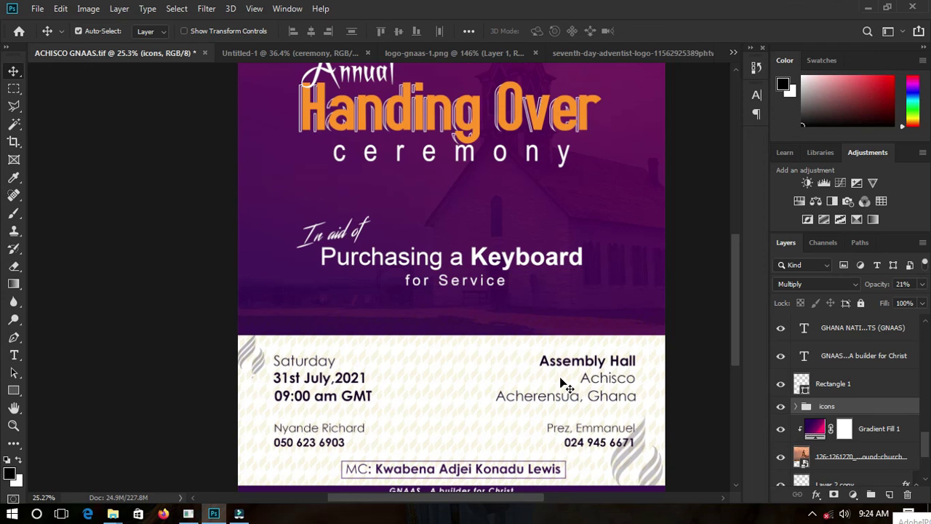
Step: Duplicate the flame-logo Layer 2 and name the copy 'icon 1'
key(ctrl+j)
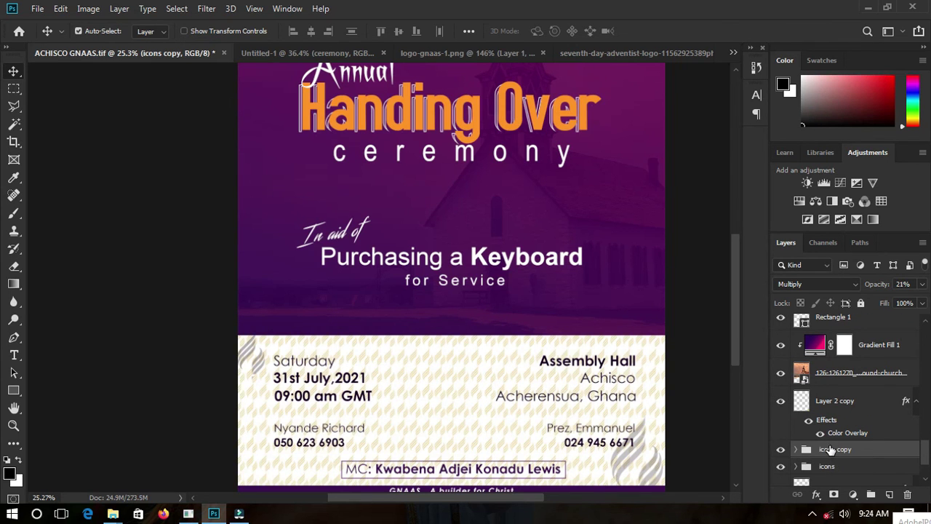
scroll(446, 407, down, 2)
scroll(322, 368, up, 3)
click(720, 460)
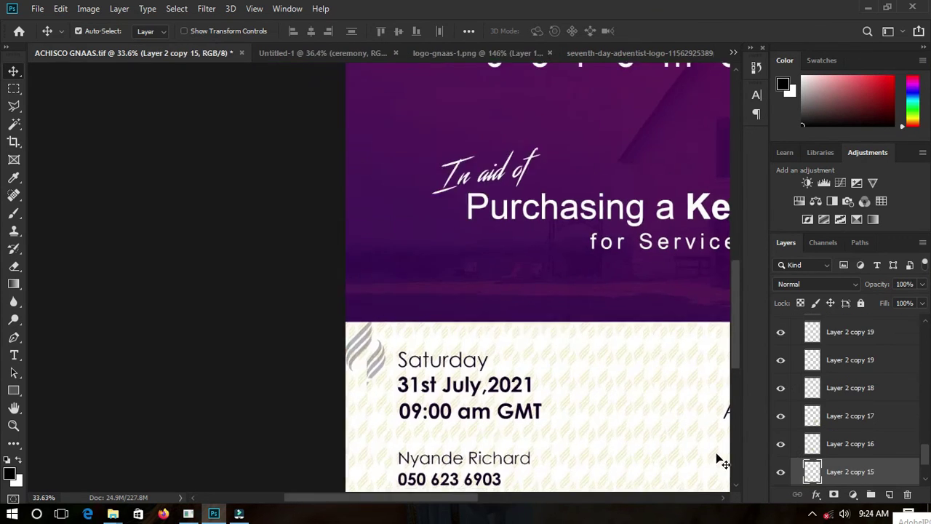
click(720, 459)
scroll(309, 342, up, 2)
drag(280, 312, 240, 320)
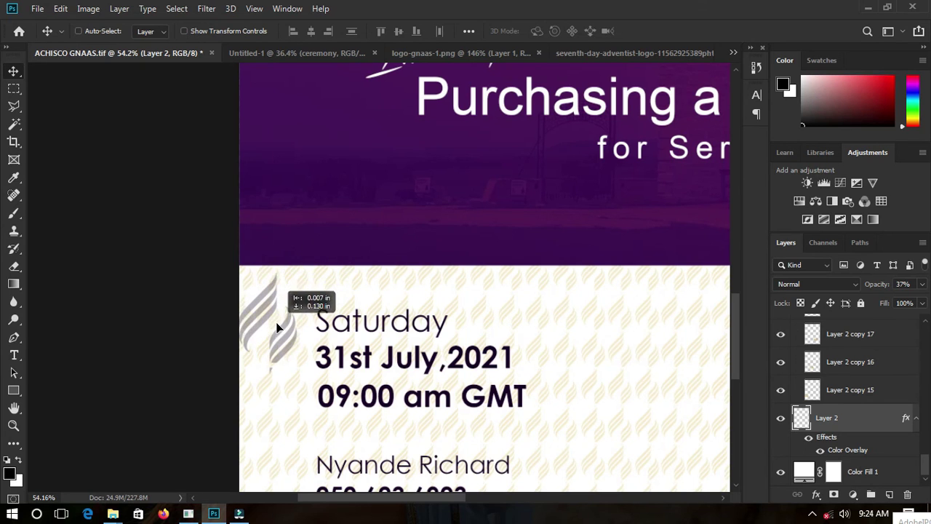
mouse_move(831, 420)
mouse_down()
mouse_move(845, 359)
mouse_move(827, 365)
mouse_up()
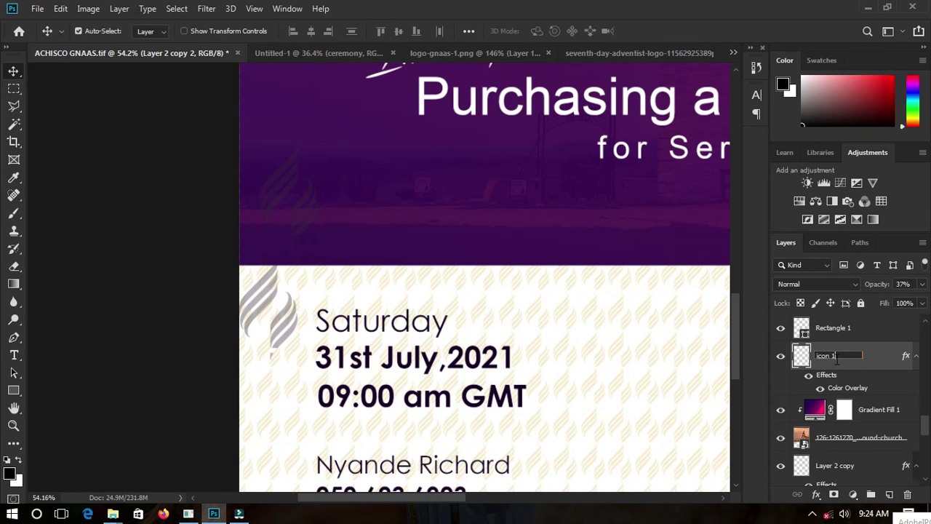
key(Return)
Step: Move icon 1 into the purple area above 'presents' and resize it
scroll(401, 364, down, 2)
mouse_move(361, 252)
mouse_down()
mouse_move(367, 262)
mouse_move(364, 82)
mouse_up()
scroll(305, 240, down, 5)
scroll(305, 240, up, 4)
click(232, 227)
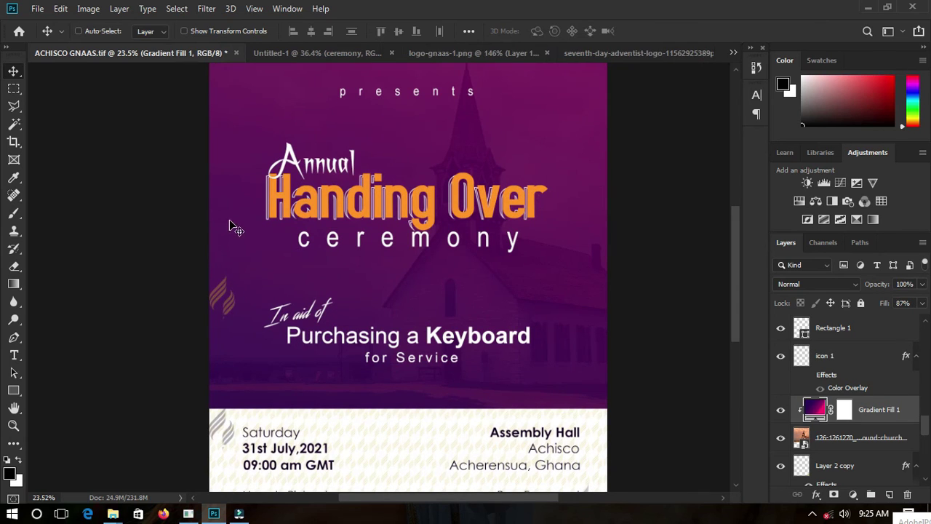
click(824, 355)
drag(220, 295, 403, 224)
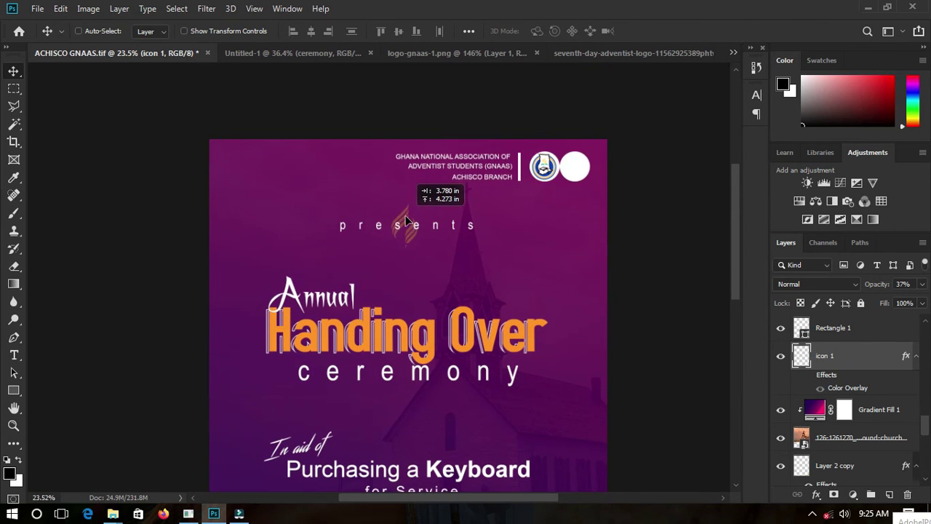
scroll(406, 219, up, 1)
key(ctrl+t)
key(Return)
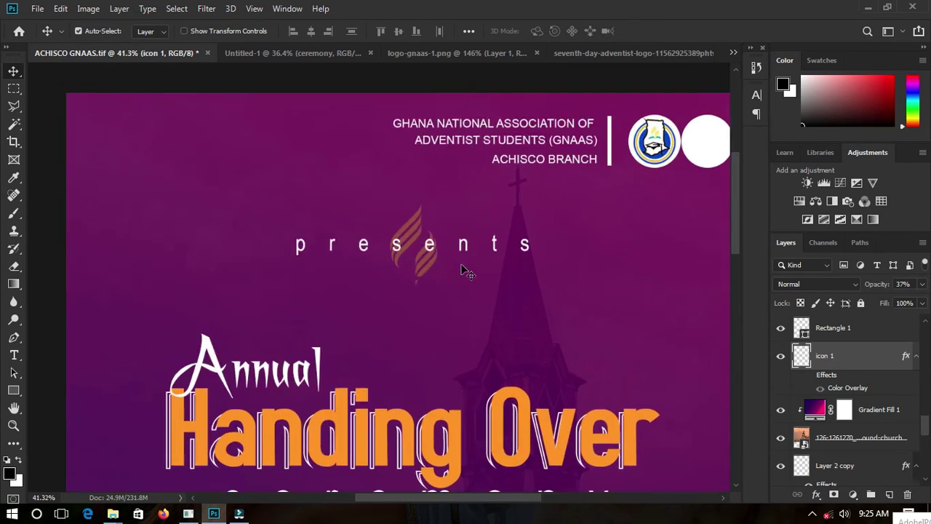
Step: Duplicate the flame logo and place the copy at the end of 'Handing Over'
scroll(461, 267, down, 3)
scroll(474, 301, up, 2)
key(ctrl+j)
scroll(420, 235, down, 2)
scroll(421, 234, up, 2)
scroll(421, 234, down, 2)
scroll(396, 138, up, 2)
drag(396, 139, 545, 232)
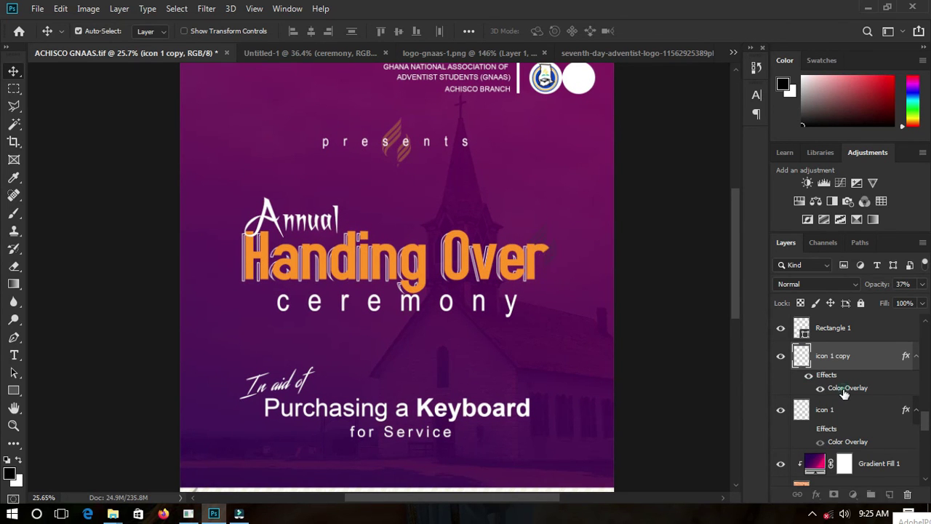
Step: Give that copy a lighter Color Overlay colour
double_click(844, 389)
click(720, 199)
click(893, 257)
click(875, 175)
scroll(552, 251, up, 1)
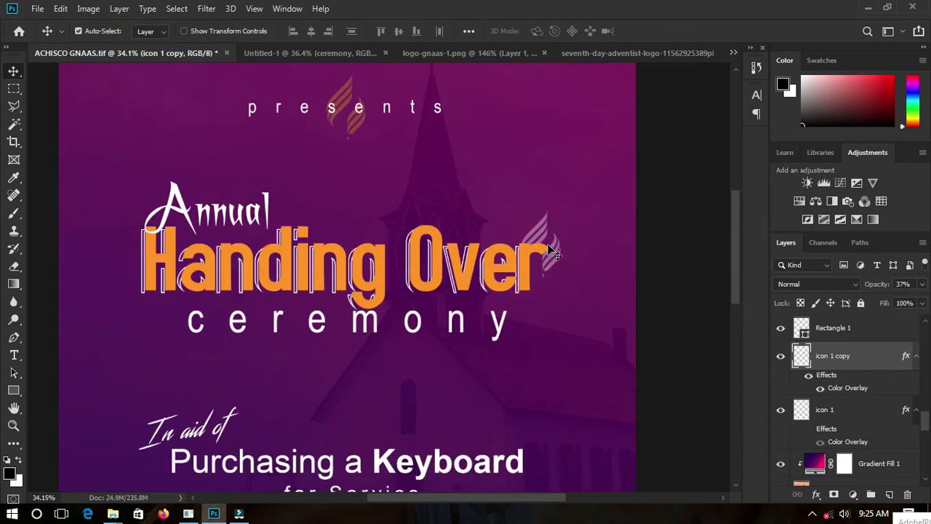
scroll(551, 251, down, 1)
Step: Duplicate the recoloured flame logo for the other side of the title
key(ctrl+j)
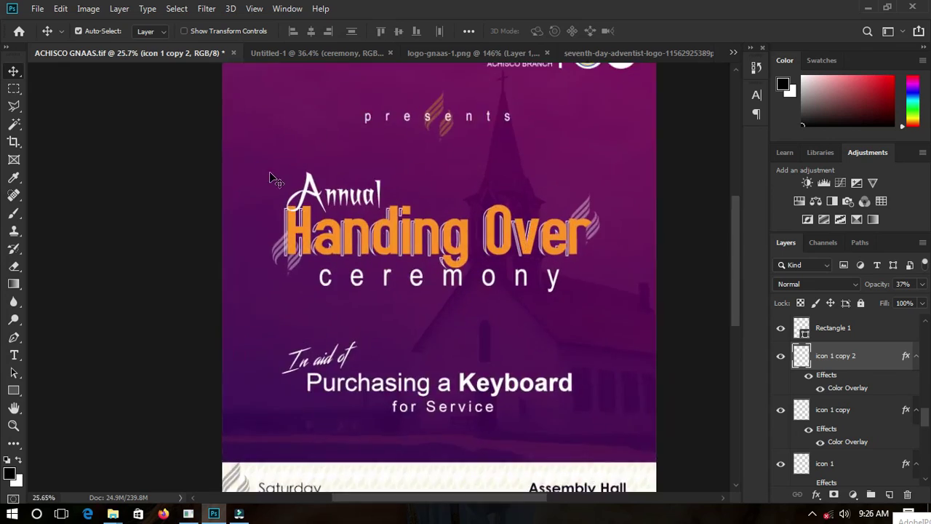
scroll(418, 337, down, 1)
scroll(418, 337, down, 1)
scroll(417, 250, down, 2)
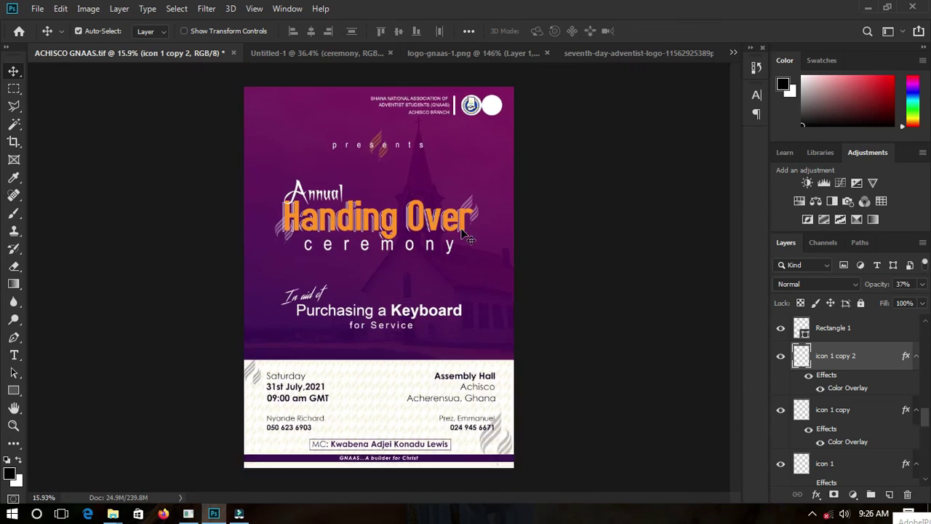
Step: Preview the poster full-screen to check the flame accents, then exit the preview
key(f)
key(f)
scroll(452, 326, up, 1)
scroll(509, 305, up, 2)
scroll(201, 446, up, 1)
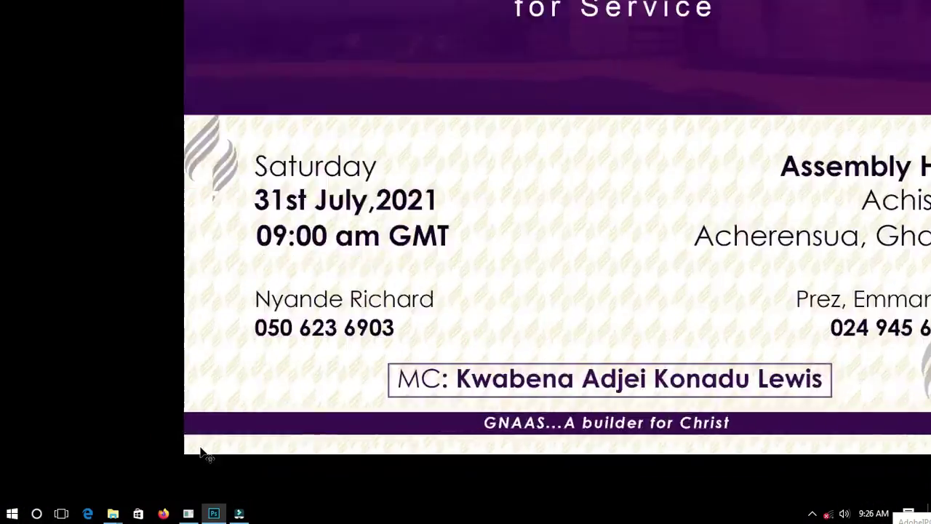
scroll(484, 192, down, 3)
scroll(432, 201, up, 1)
scroll(661, 247, up, 3)
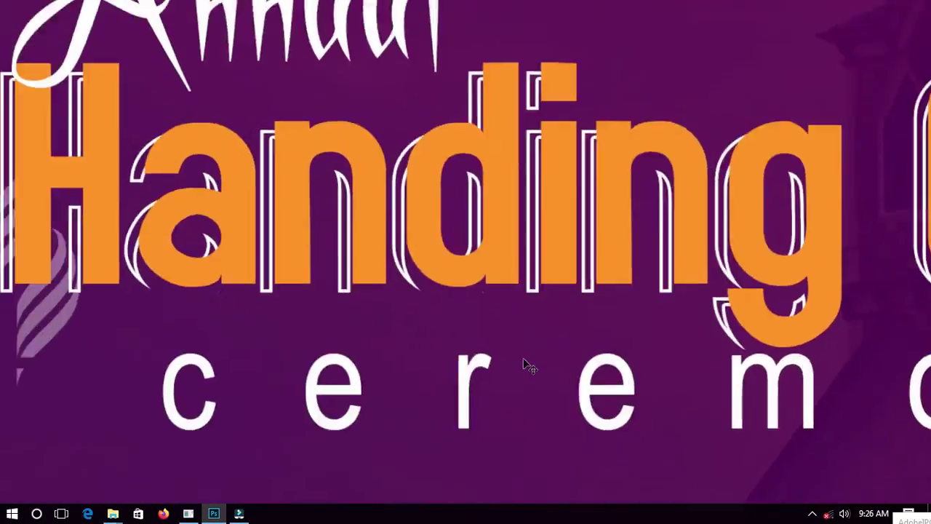
scroll(524, 363, down, 2)
scroll(436, 328, down, 1)
scroll(458, 316, up, 1)
key(f)
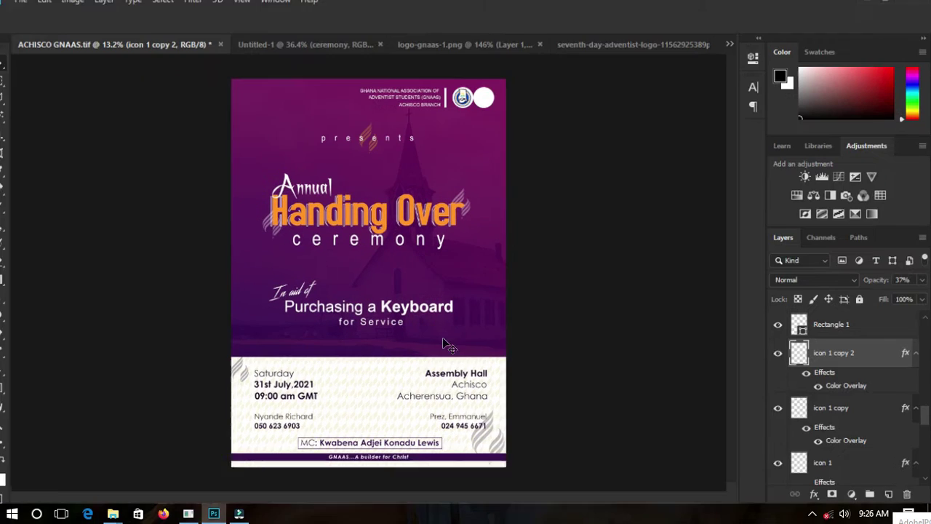
click(812, 513)
click(784, 489)
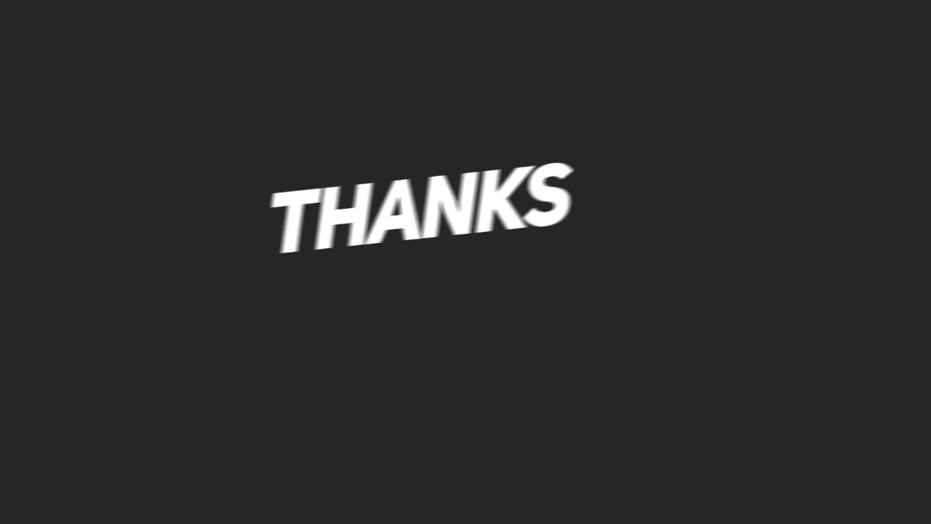